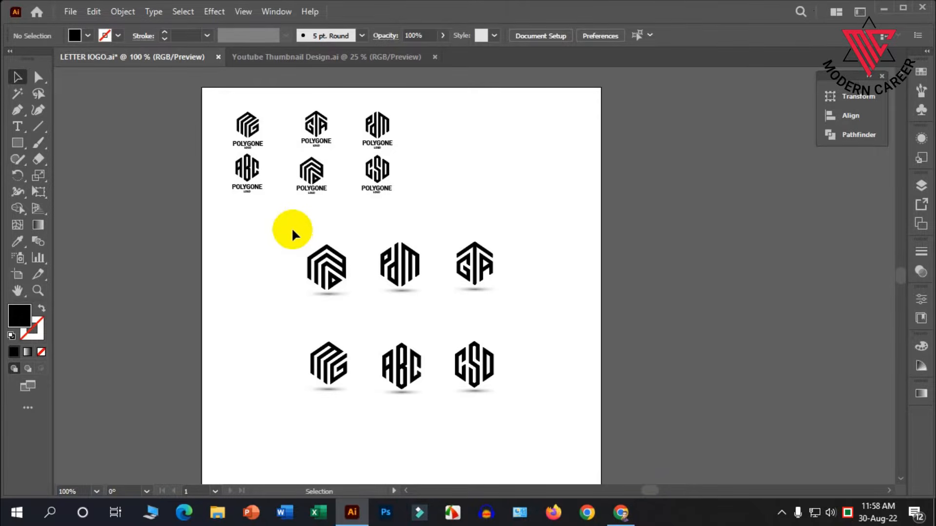
# Examine the hexagonal three-letter logo examples and the POLYGONE logo versions on the artboard.
pyautogui.scroll(-1, 292, 227)
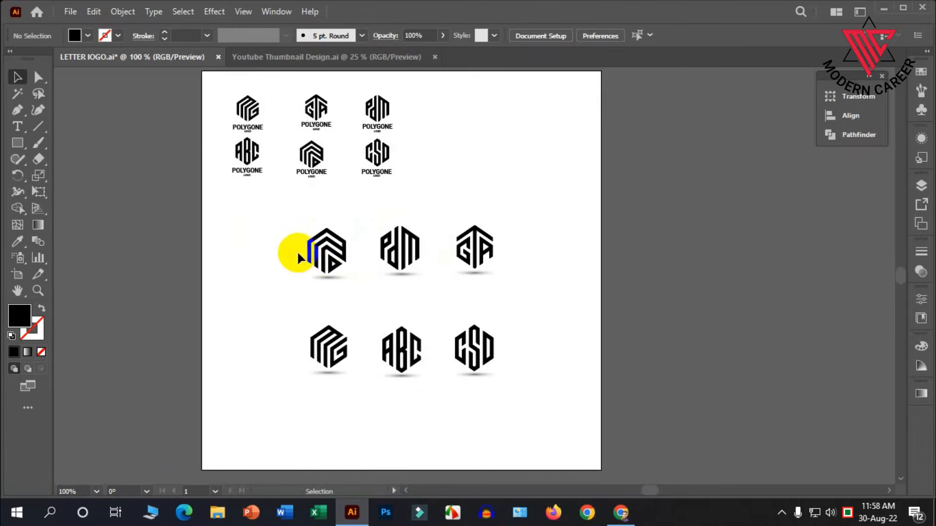
pyautogui.scroll(-1, 340, 253)
pyautogui.scroll(1, 299, 274)
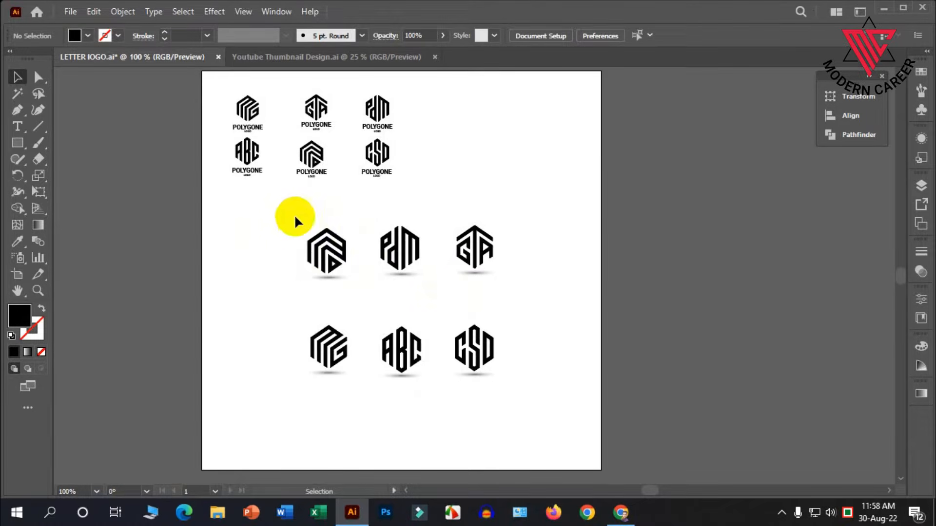
pyautogui.scroll(1, 296, 221)
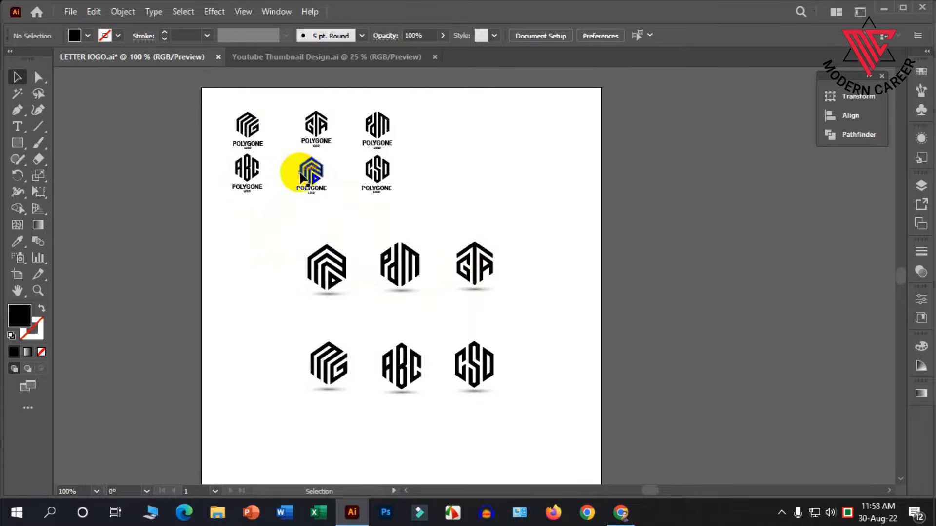
pyautogui.scroll(-1, 298, 176)
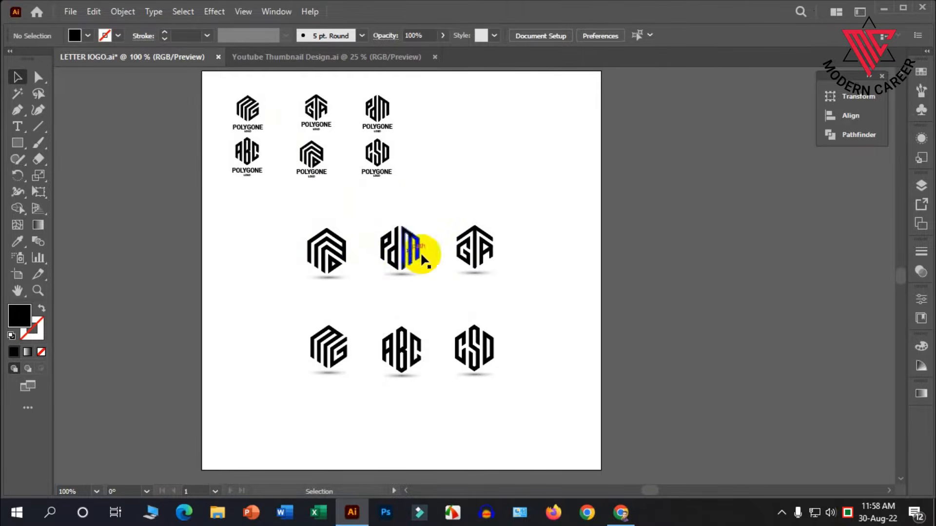
pyautogui.scroll(1, 455, 335)
pyautogui.scroll(2, 420, 295)
pyautogui.scroll(2, 420, 294)
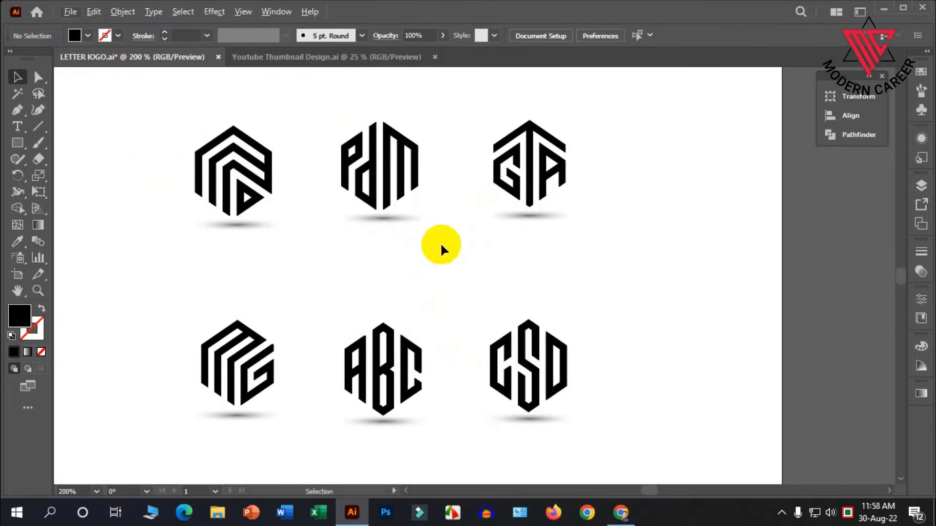
pyautogui.scroll(-1, 536, 341)
pyautogui.scroll(1, 633, 221)
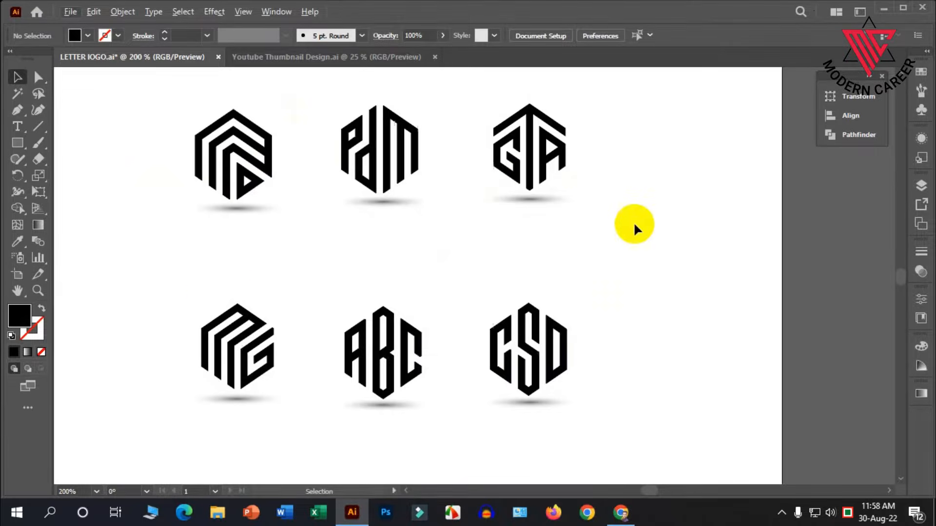
pyautogui.scroll(-2, 631, 227)
pyautogui.scroll(-1, 350, 284)
pyautogui.scroll(3, 352, 281)
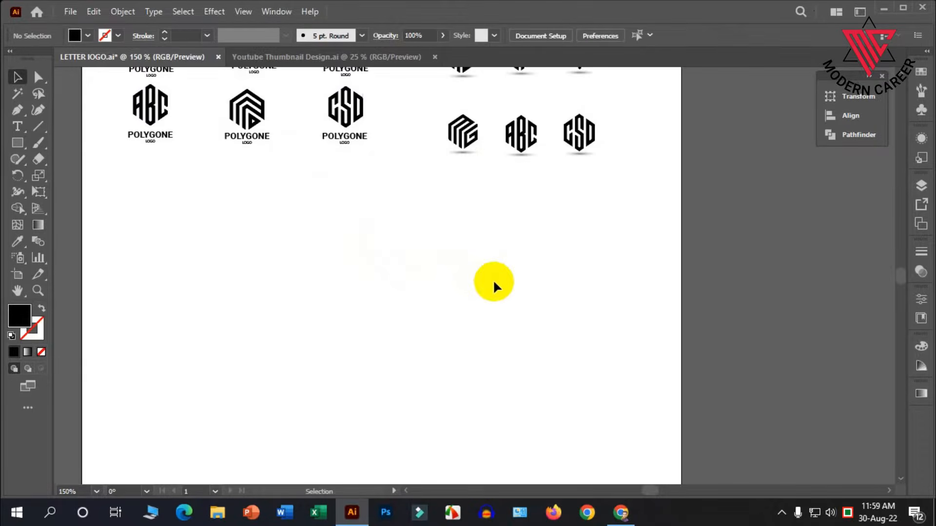
pyautogui.scroll(1, 493, 286)
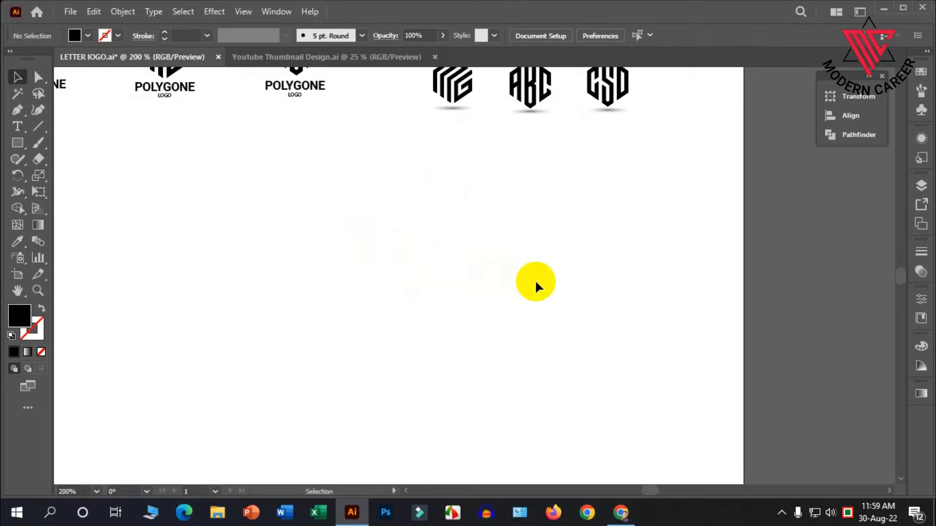
pyautogui.scroll(5, 536, 302)
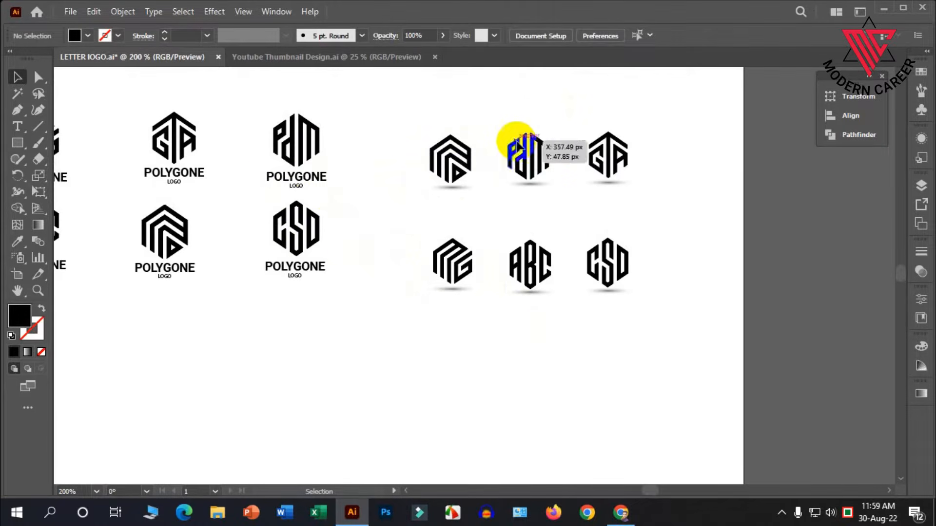
pyautogui.scroll(-1, 551, 214)
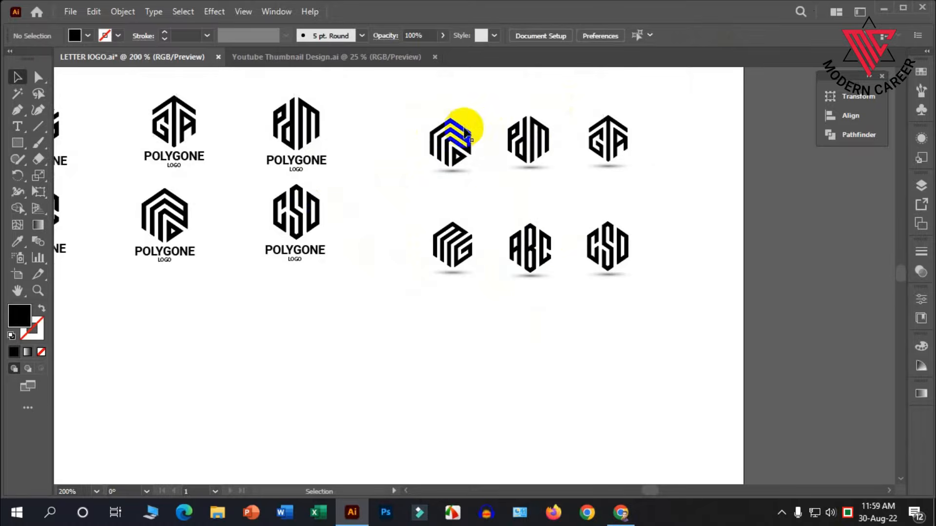
pyautogui.scroll(-1, 461, 141)
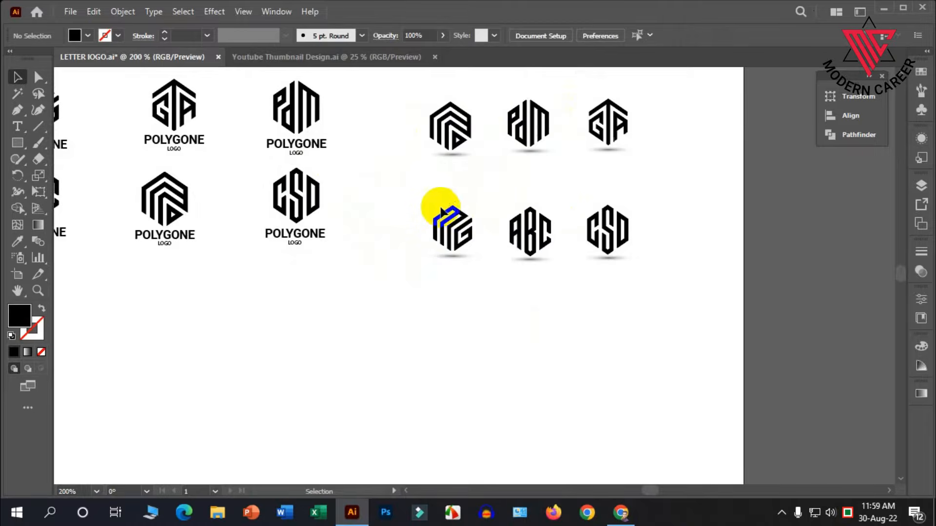
pyautogui.scroll(1, 526, 234)
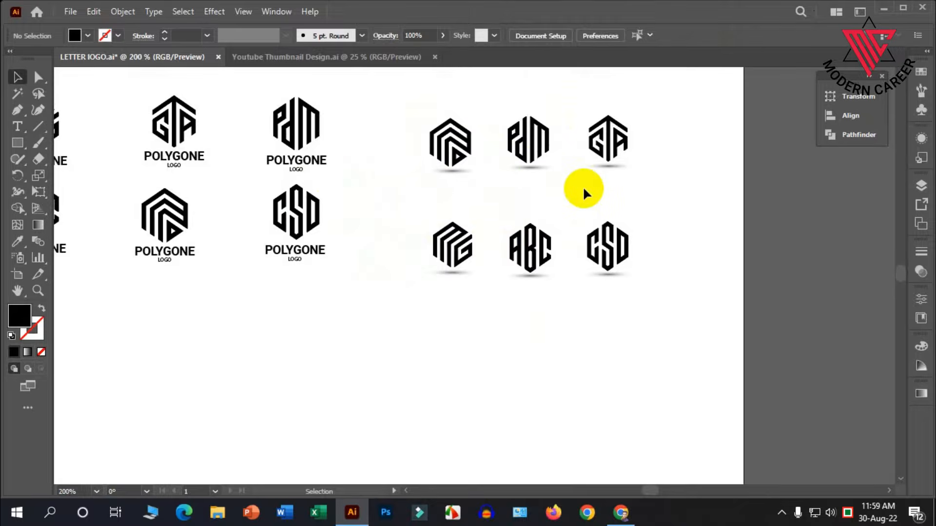
pyautogui.scroll(-1, 583, 192)
pyautogui.scroll(-1, 576, 207)
pyautogui.scroll(-1, 576, 207)
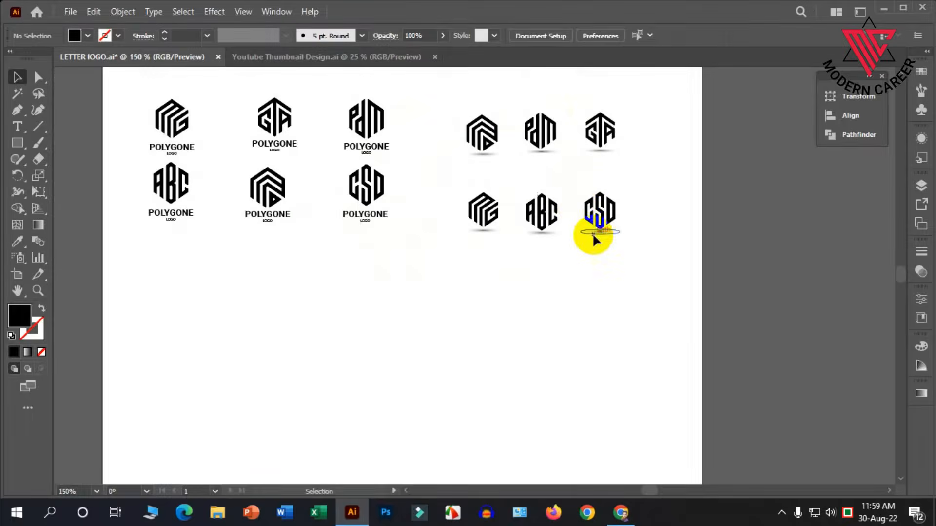
pyautogui.scroll(1, 604, 263)
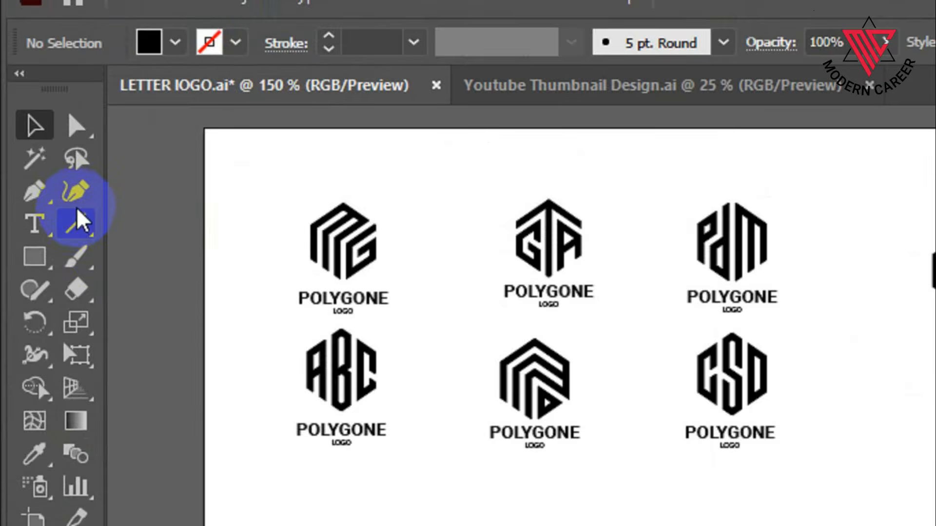
# Draw a straight vertical line with the Line Segment tool in the empty area below the POLYGONE logos.
pyautogui.click(39, 127)
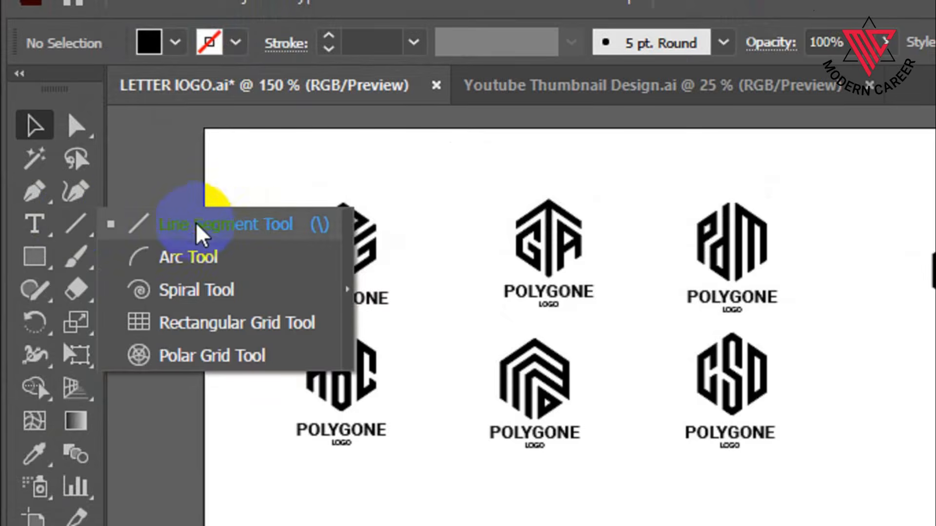
pyautogui.click(201, 225)
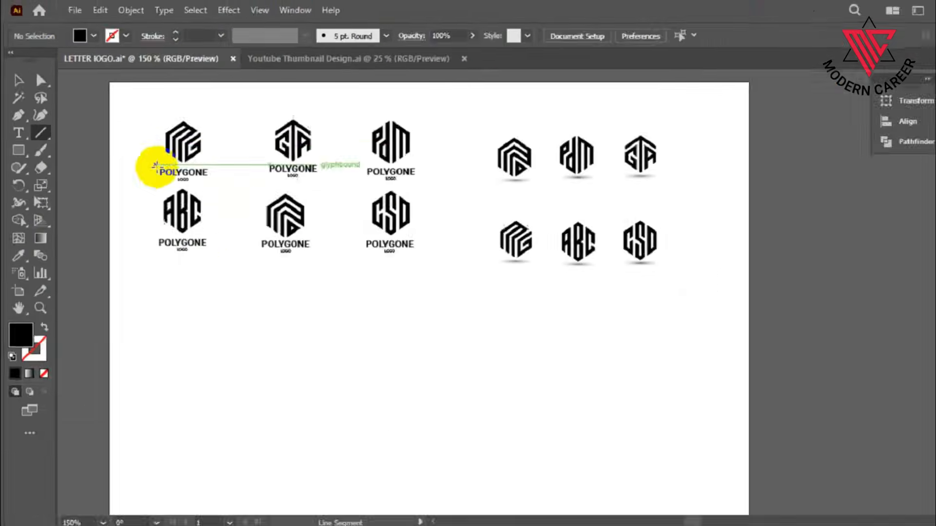
pyautogui.scroll(-1, 350, 309)
pyautogui.moveTo(290, 266); pyautogui.dragTo(272, 383)
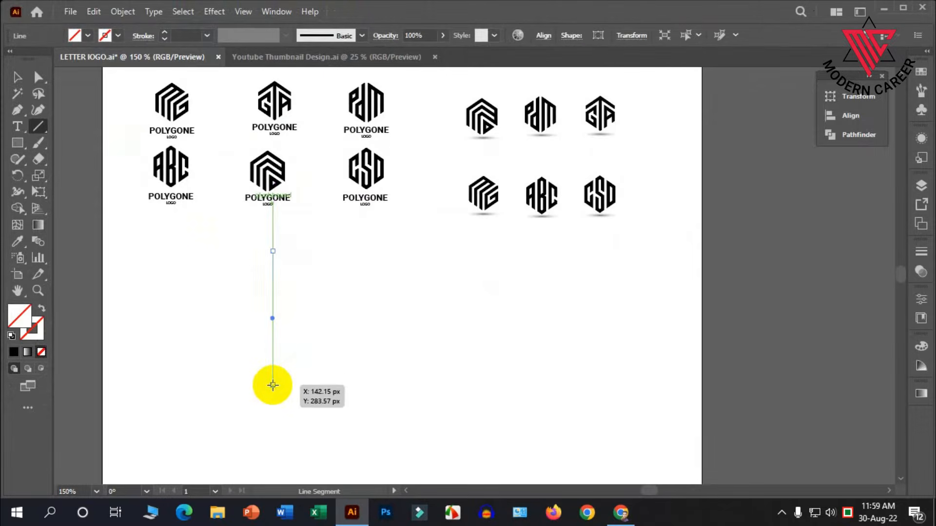
pyautogui.scroll(1, 271, 383)
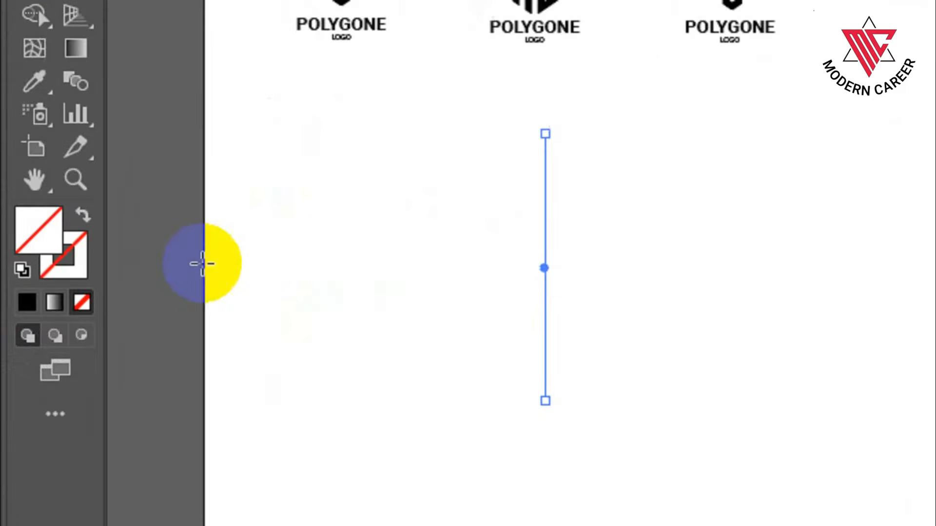
# Give the vertical line a black 1 pt stroke.
pyautogui.click(82, 240)
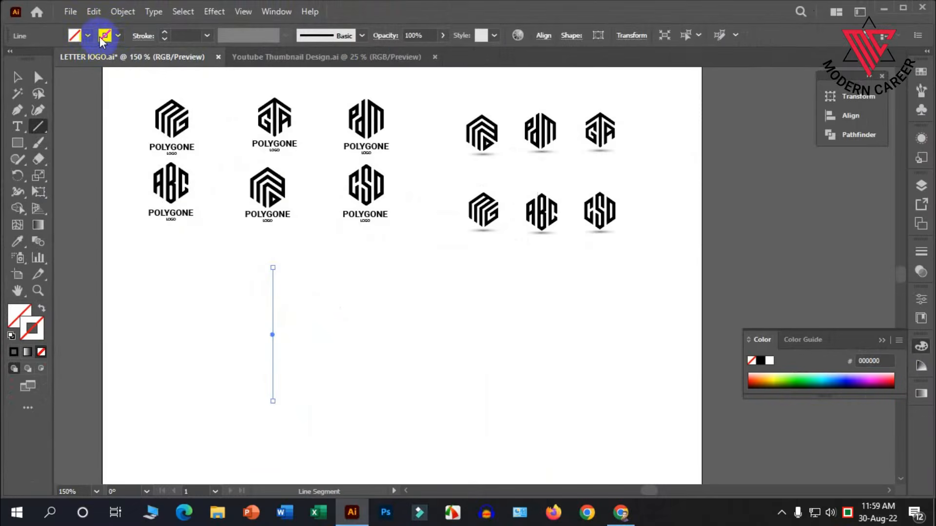
pyautogui.click(87, 36)
pyautogui.click(39, 59)
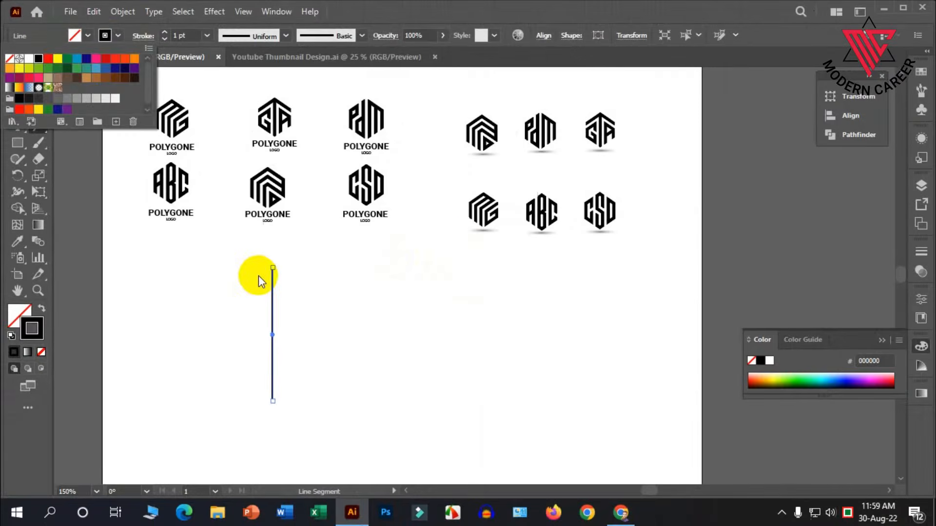
pyautogui.click(257, 275)
# Select the vertical line, lengthen it at both ends and shift it slightly to the left.
pyautogui.click(17, 77)
pyautogui.click(225, 299)
pyautogui.scroll(-1, 226, 296)
pyautogui.moveTo(299, 390); pyautogui.dragTo(244, 375)
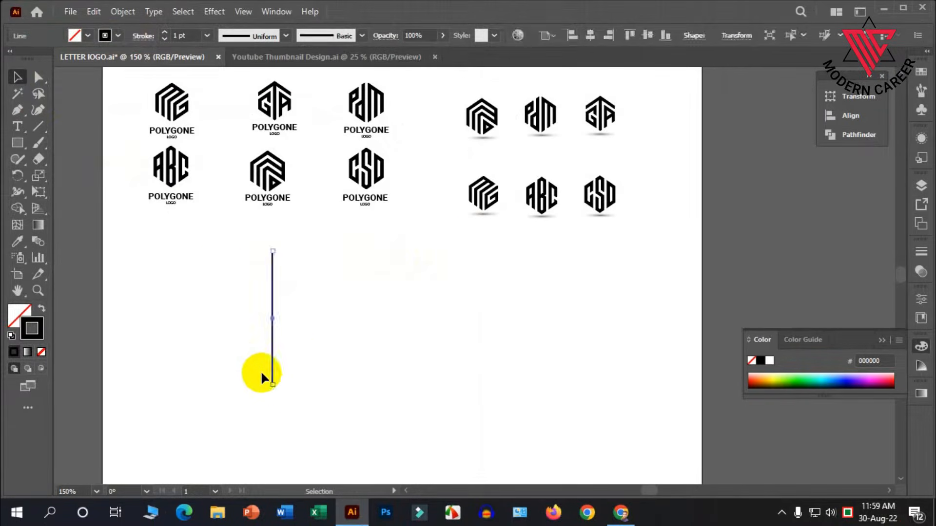
pyautogui.click(253, 309)
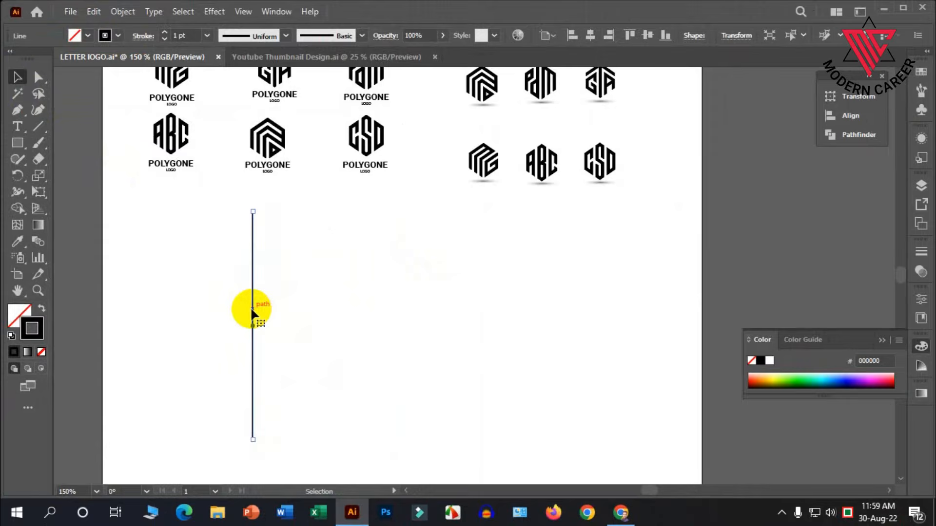
# Duplicate the vertical line horizontally to the right at a distance of about 8.61 px.
pyautogui.moveTo(253, 311); pyautogui.dragTo(263, 313)
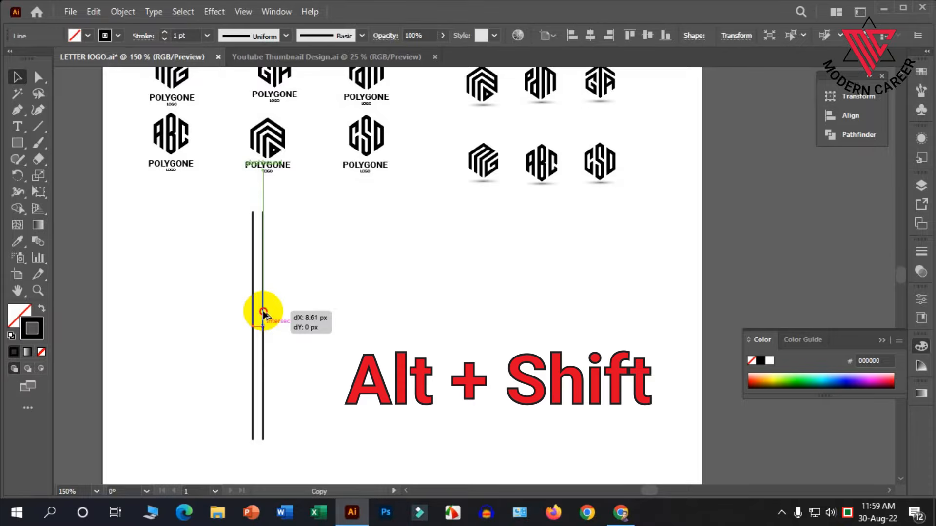
pyautogui.press('shift')
pyautogui.moveTo(263, 313); pyautogui.dragTo(263, 312)
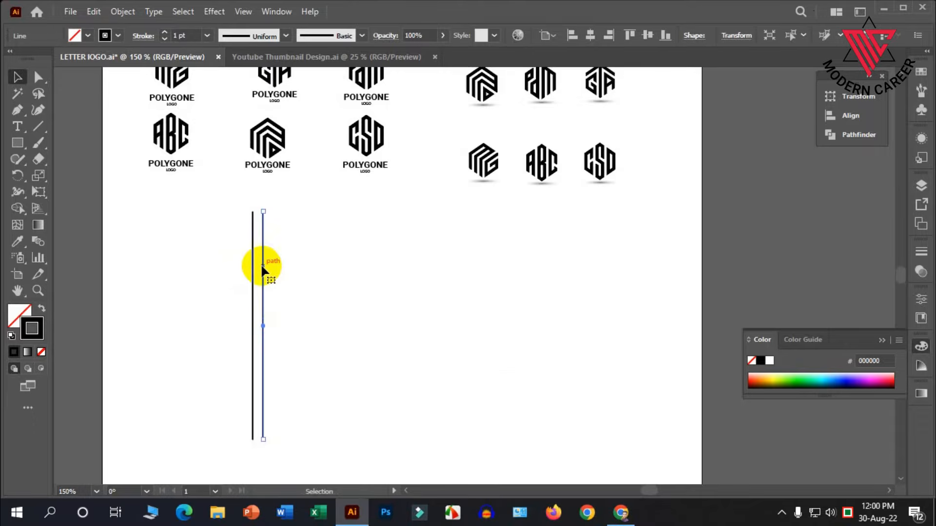
# Repeat the duplication to form a row of twelve evenly spaced vertical lines, undoing any surplus copy.
pyautogui.press('a')
pyautogui.hotkey('ctrl', 'd')
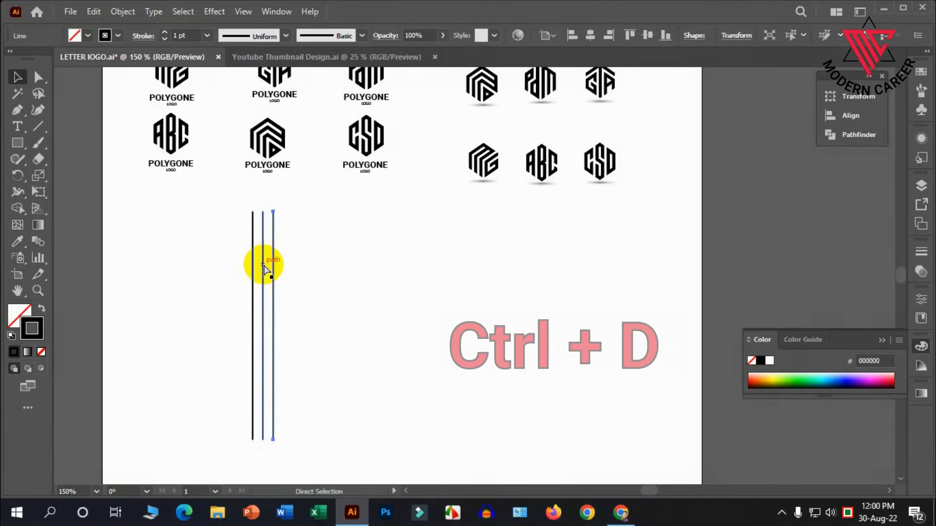
pyautogui.hotkey('ctrl', 'd')
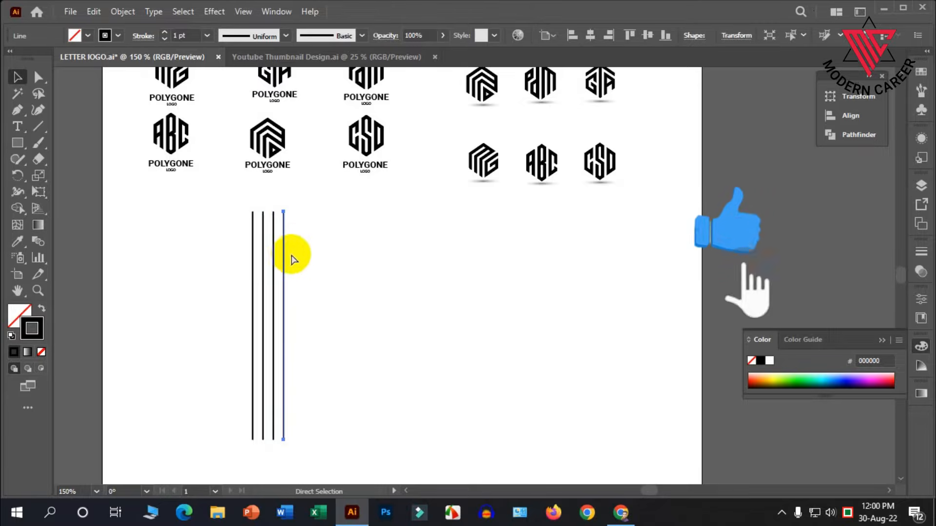
pyautogui.hotkey('ctrl', 'd')
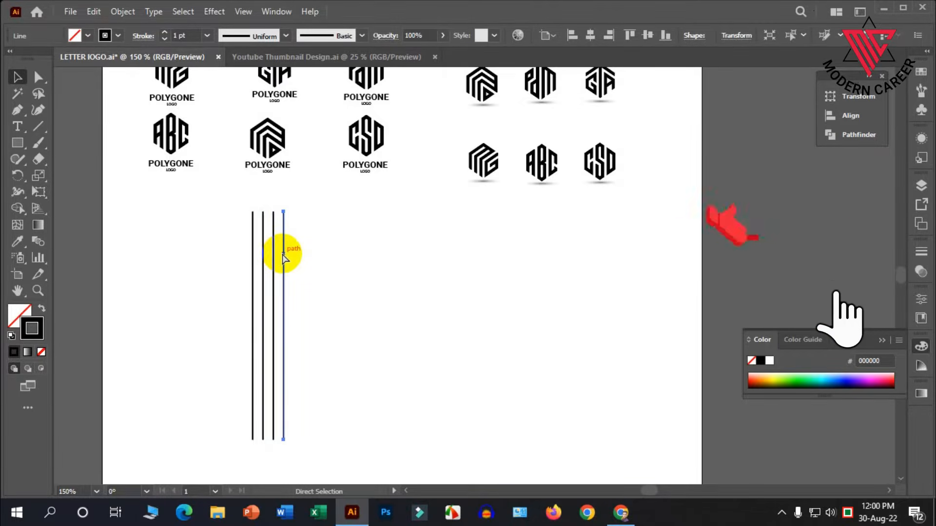
pyautogui.hotkey('ctrl', 'd')
pyautogui.hotkey('ctrl', 'd')
pyautogui.hotkey('ctrl', 'd')
pyautogui.hotkey('ctrl', 'd')
pyautogui.hotkey('ctrl', 'd')
pyautogui.hotkey('ctrl', 'd')
pyautogui.hotkey('ctrl', 'd')
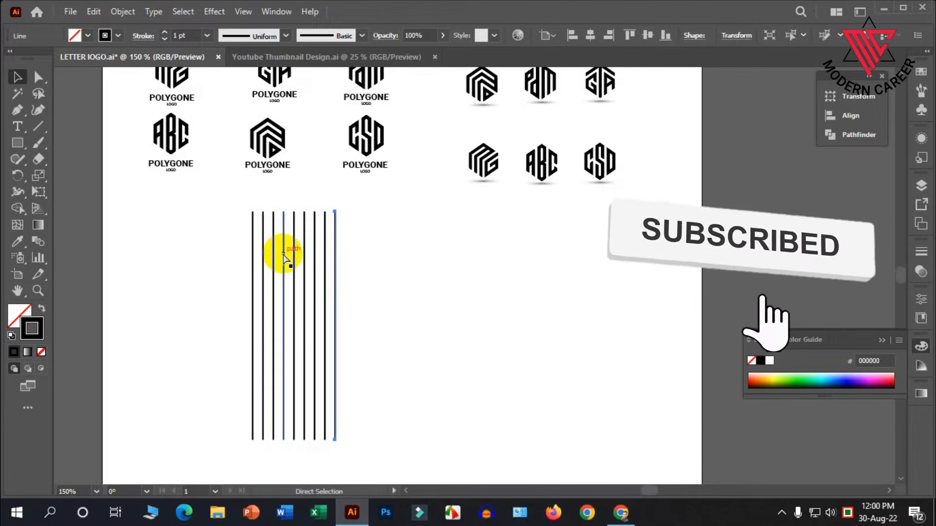
pyautogui.hotkey('ctrl', 'd')
pyautogui.hotkey('ctrl', 'd')
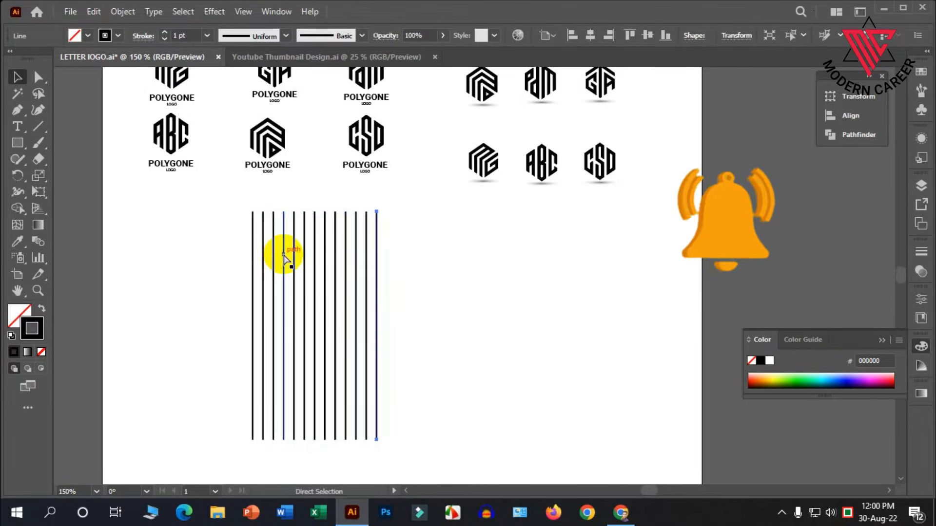
pyautogui.hotkey('ctrl', 'z')
pyautogui.hotkey('ctrl', 'z')
pyautogui.click(383, 239)
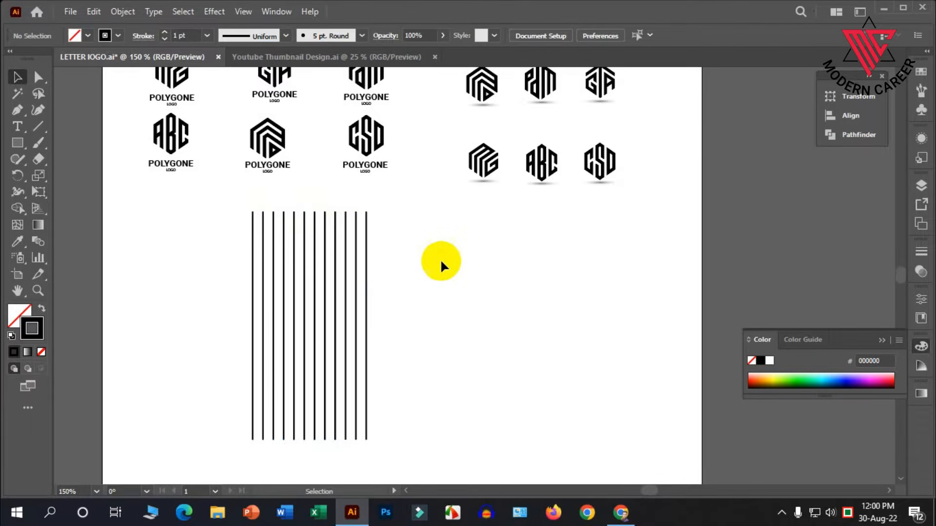
# Select all twelve vertical lines and move them slightly to the right.
pyautogui.scroll(-1, 366, 272)
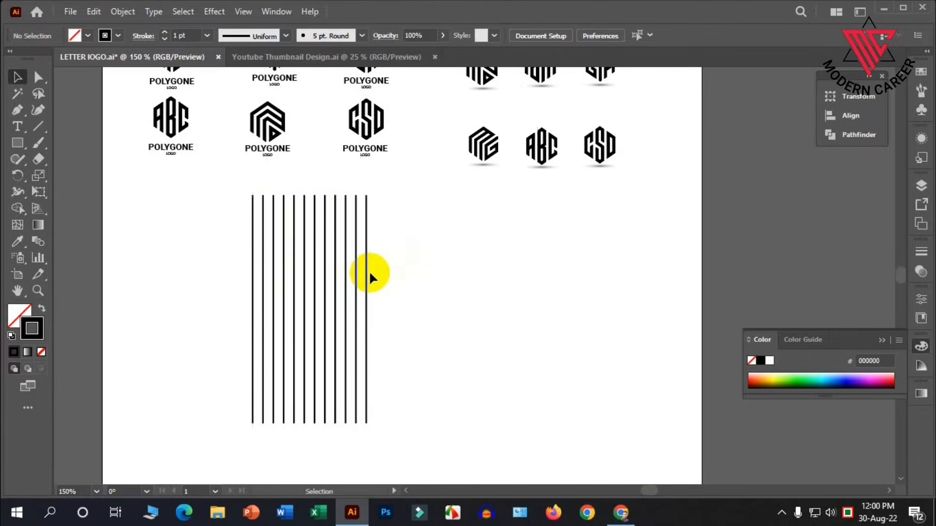
pyautogui.scroll(-2, 369, 270)
pyautogui.scroll(2, 367, 269)
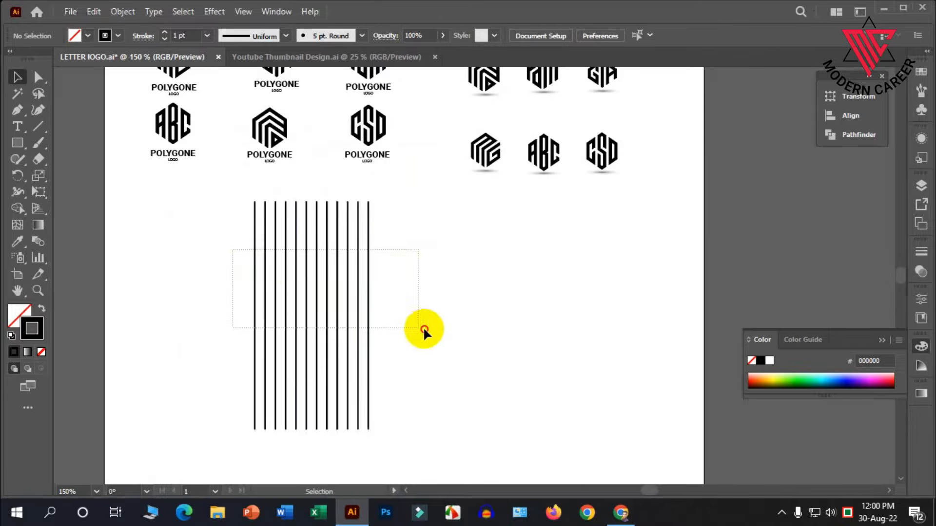
pyautogui.moveTo(353, 314); pyautogui.dragTo(433, 319)
pyautogui.scroll(-1, 354, 291)
pyautogui.moveTo(341, 276); pyautogui.dragTo(345, 291)
# Copy the selected vertical lines and paste the copy in front of the originals.
pyautogui.click(95, 14)
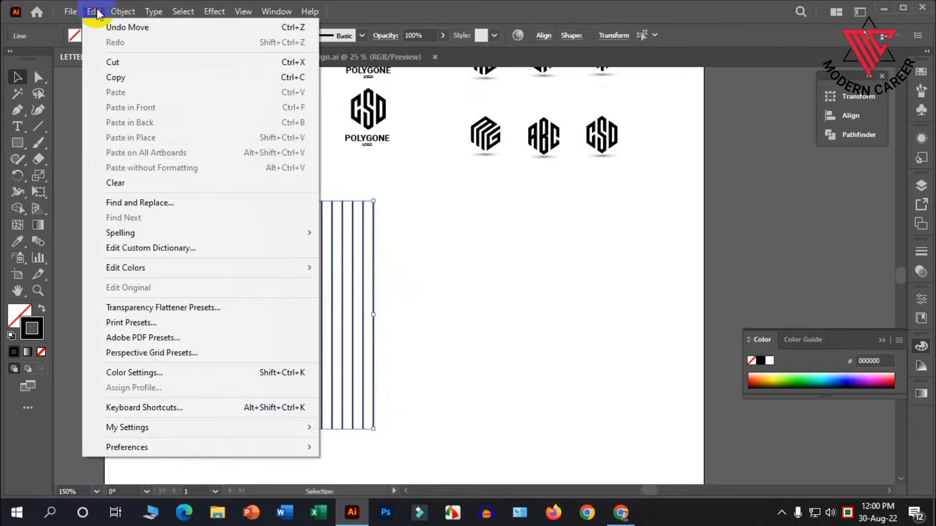
pyautogui.click(97, 75)
pyautogui.click(94, 13)
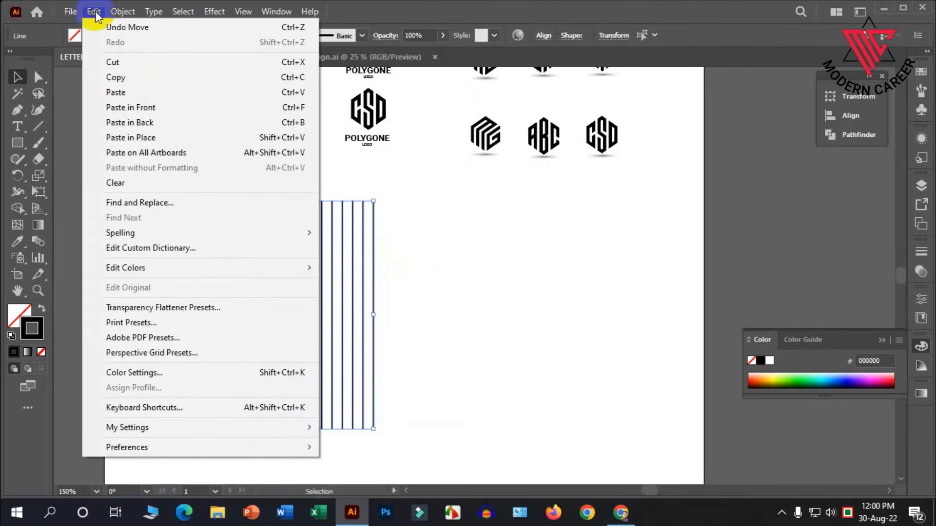
pyautogui.click(147, 108)
pyautogui.scroll(-2, 216, 213)
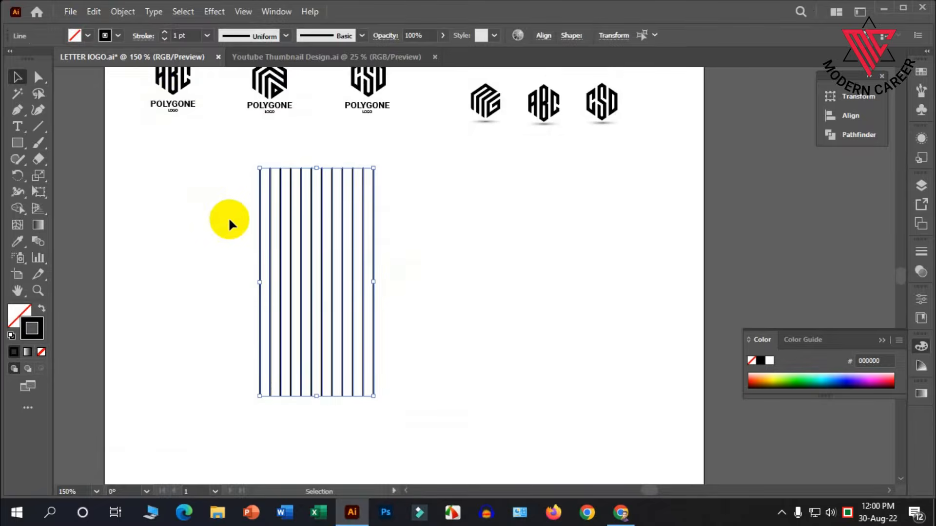
# Rotate the copied set of lines by about 142.6° so it crosses the original vertical lines diagonally.
pyautogui.scroll(1, 341, 209)
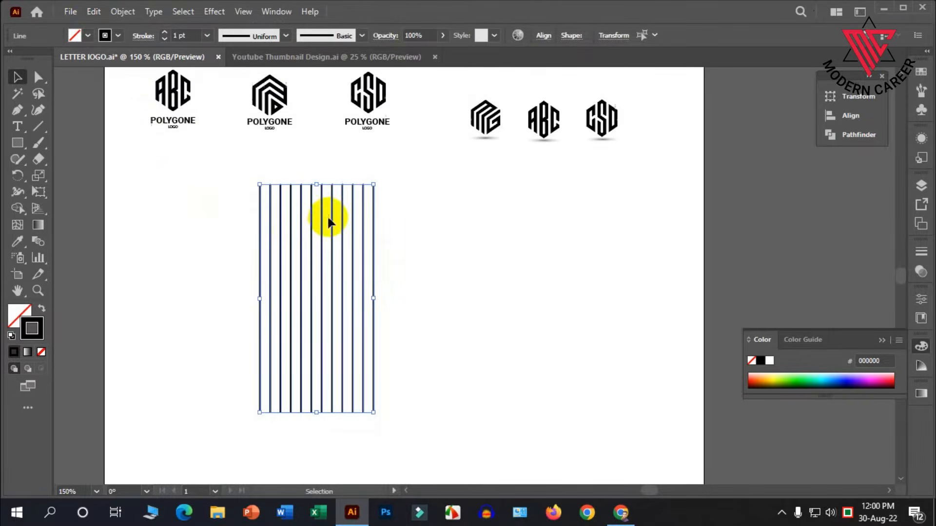
pyautogui.moveTo(375, 184); pyautogui.dragTo(261, 174)
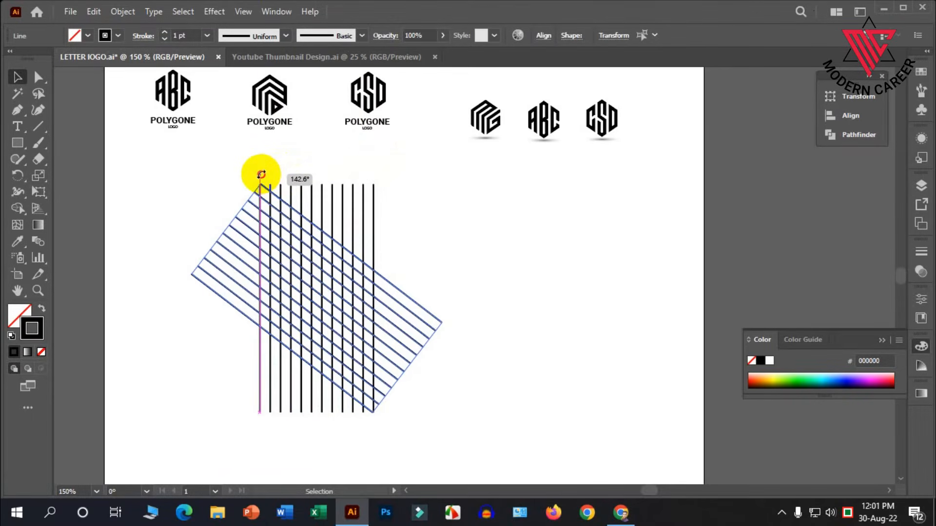
pyautogui.moveTo(261, 174); pyautogui.dragTo(261, 175)
# Reflect the diagonal set of lines across the vertical axis as a copy, and clear the selection.
pyautogui.rightClick(230, 242)
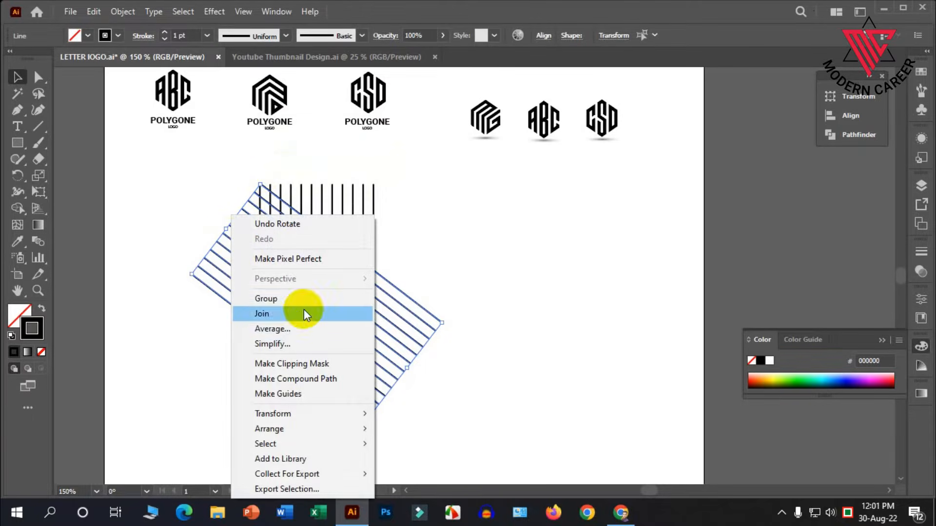
pyautogui.moveTo(291, 414)
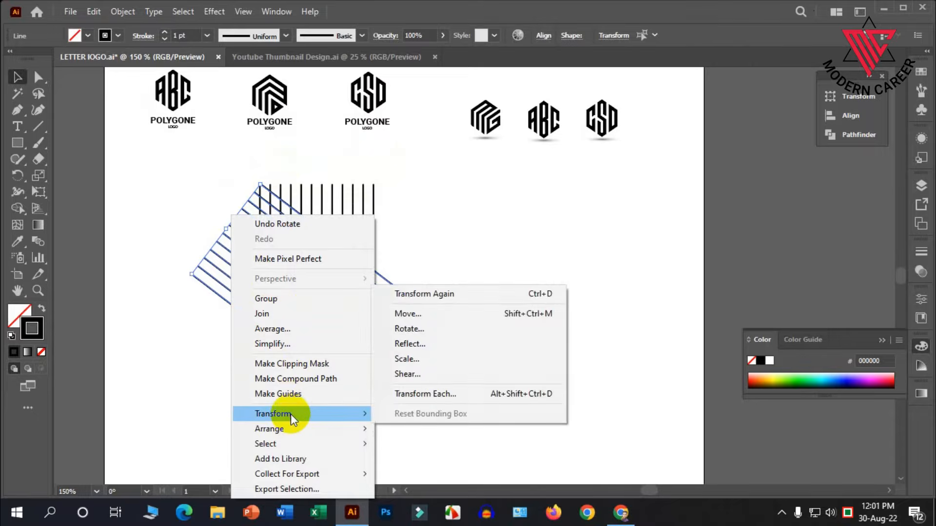
pyautogui.click(415, 344)
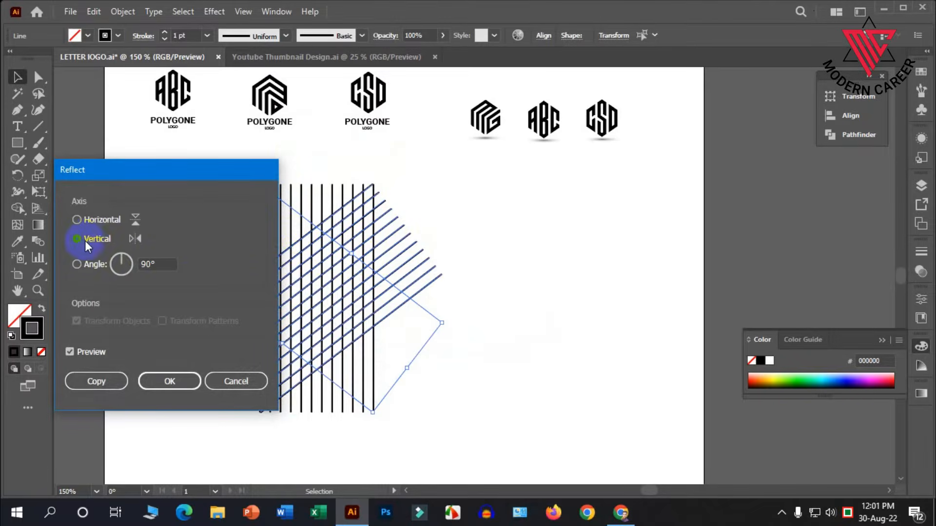
pyautogui.click(98, 381)
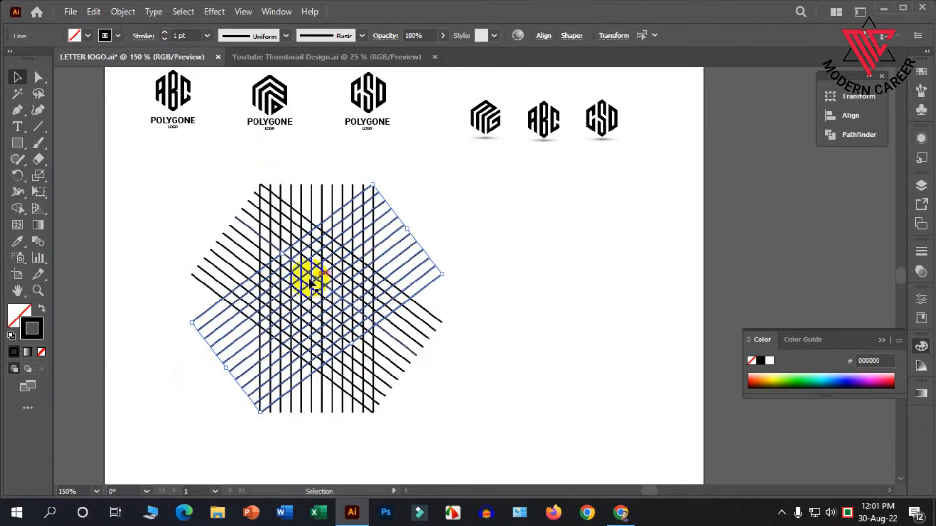
pyautogui.click(468, 271)
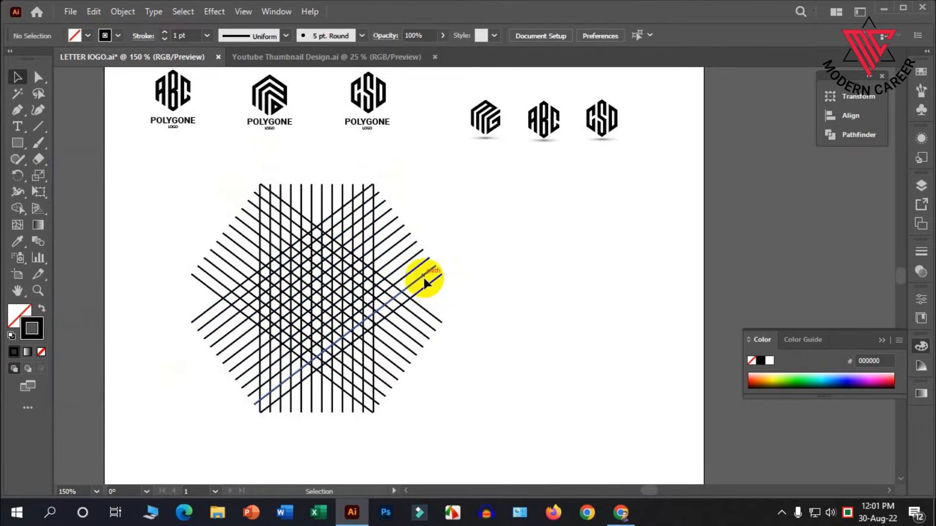
# Select all the vertical and diagonal lines and group them into one hexagonal grid.
pyautogui.moveTo(501, 419); pyautogui.dragTo(184, 181)
pyautogui.rightClick(277, 237)
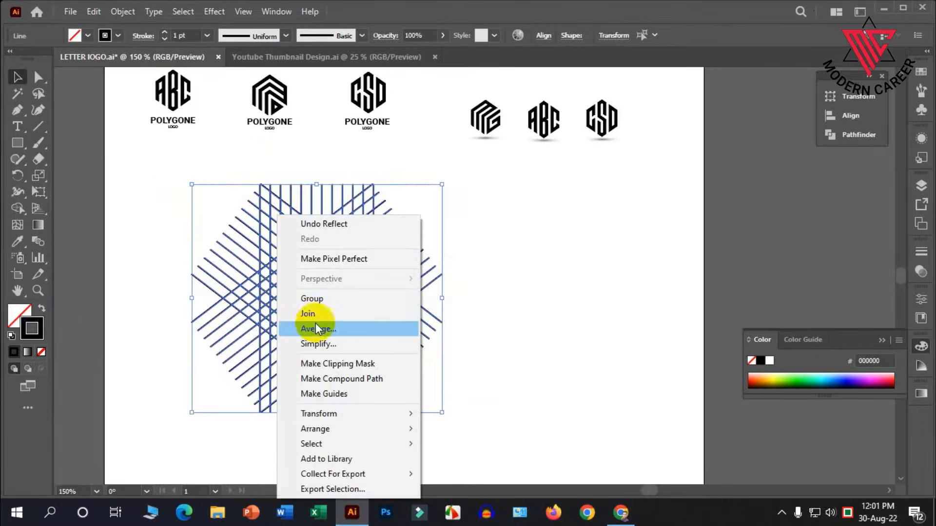
pyautogui.click(312, 299)
# Place a duplicate of the grouped grid outside the artboard, beside its lower right corner, and deselect it.
pyautogui.scroll(-1, 394, 320)
pyautogui.scroll(-2, 393, 318)
pyautogui.moveTo(431, 345); pyautogui.dragTo(601, 381)
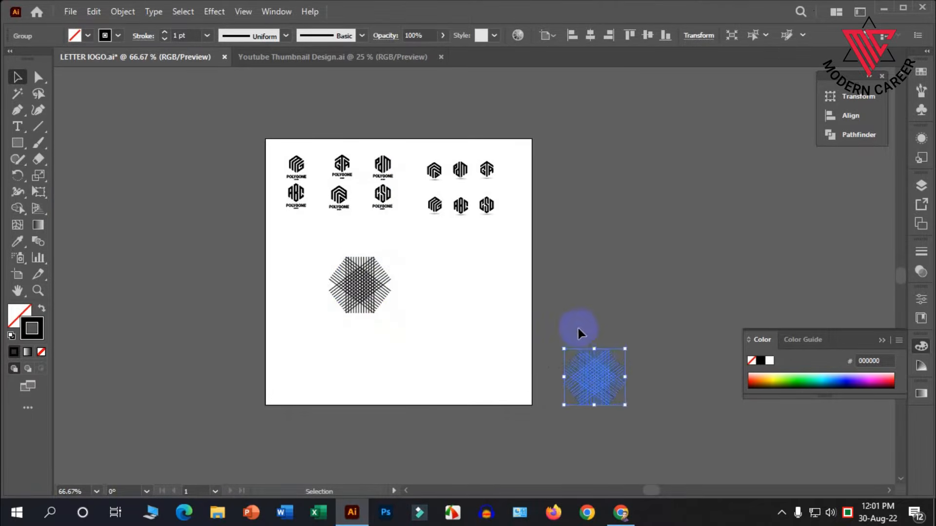
pyautogui.click(578, 329)
# Select the grid group on the artboard and move it to the right in the empty area below the sample logos.
pyautogui.scroll(1, 441, 307)
pyautogui.scroll(2, 366, 288)
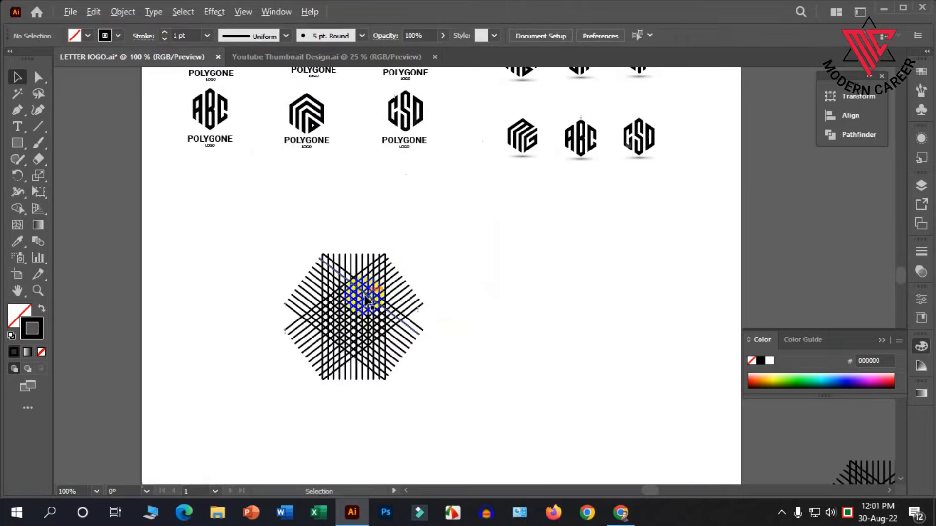
pyautogui.scroll(-2, 338, 255)
pyautogui.scroll(7, 416, 228)
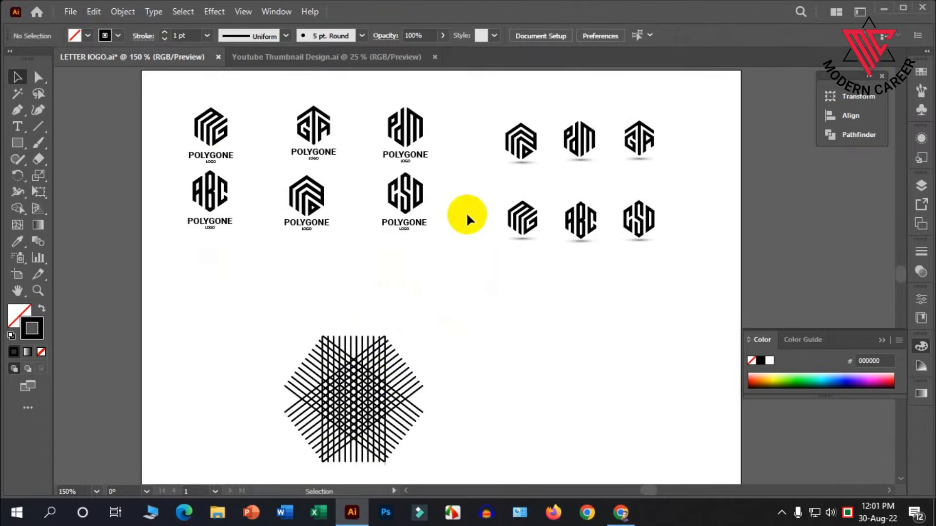
pyautogui.scroll(-4, 303, 317)
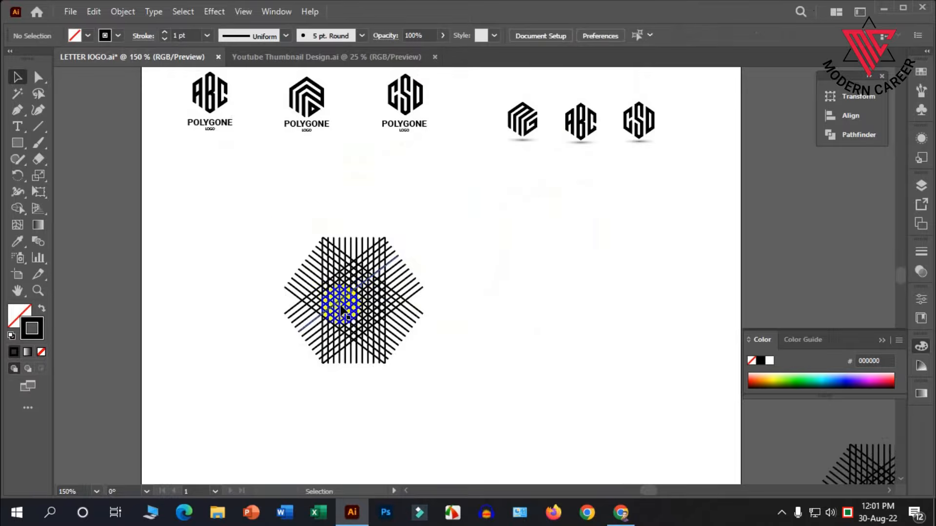
pyautogui.scroll(1, 341, 315)
pyautogui.scroll(2, 346, 315)
pyautogui.scroll(-1, 385, 316)
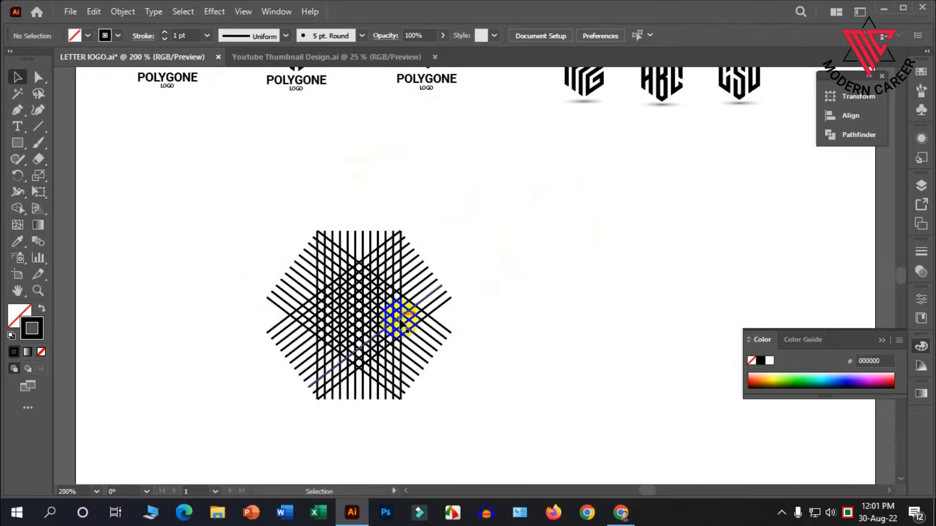
pyautogui.scroll(-1, 405, 320)
pyautogui.moveTo(440, 345); pyautogui.dragTo(282, 244)
pyautogui.moveTo(393, 311); pyautogui.dragTo(412, 325)
pyautogui.scroll(1, 292, 283)
pyautogui.scroll(2, 346, 300)
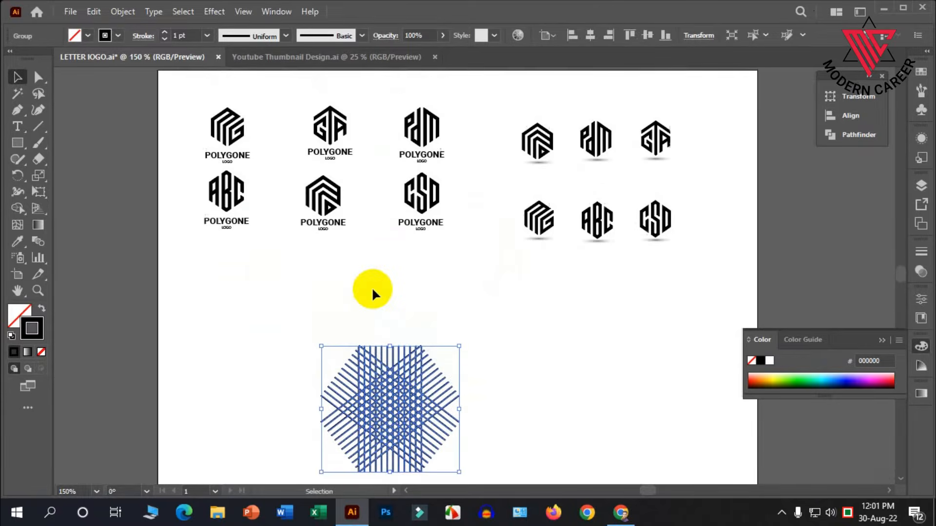
pyautogui.scroll(-2, 468, 283)
pyautogui.scroll(-3, 487, 303)
pyautogui.moveTo(372, 317); pyautogui.dragTo(451, 330)
pyautogui.scroll(5, 541, 312)
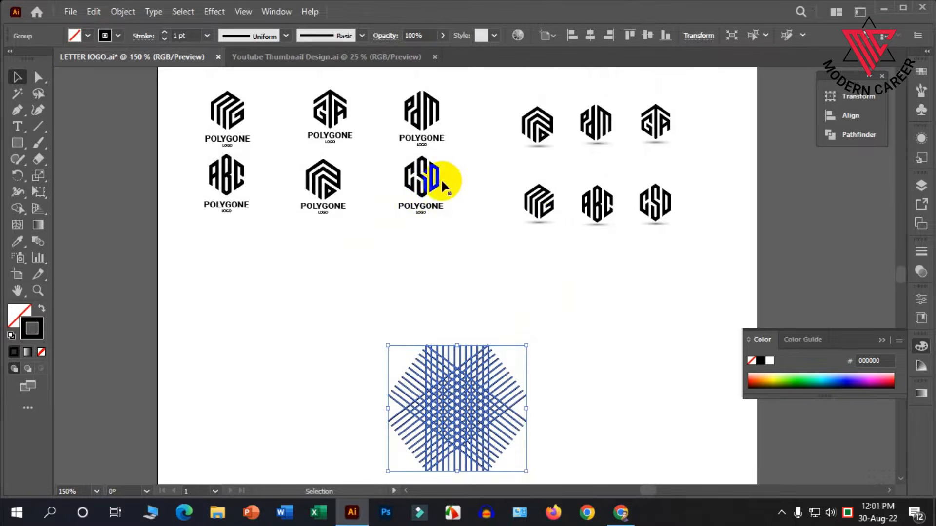
pyautogui.scroll(1, 609, 207)
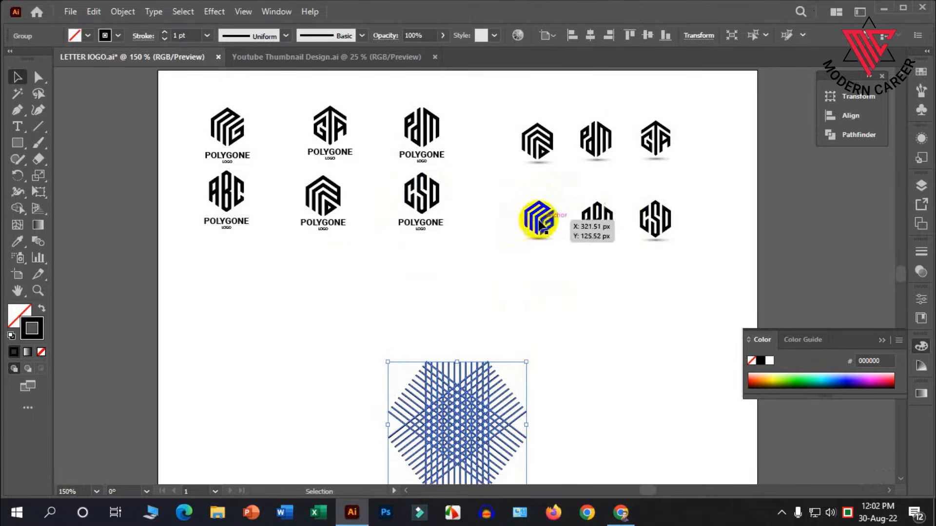
pyautogui.scroll(-1, 604, 209)
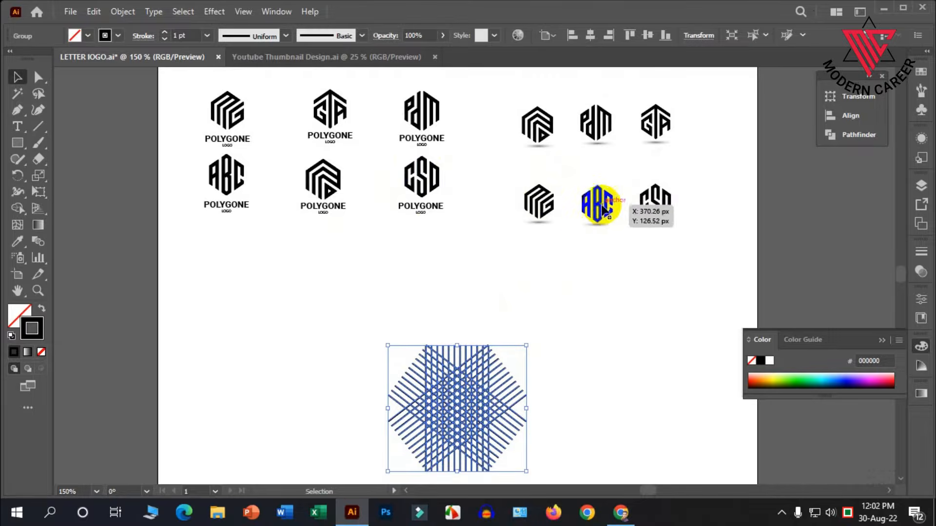
pyautogui.scroll(-3, 544, 339)
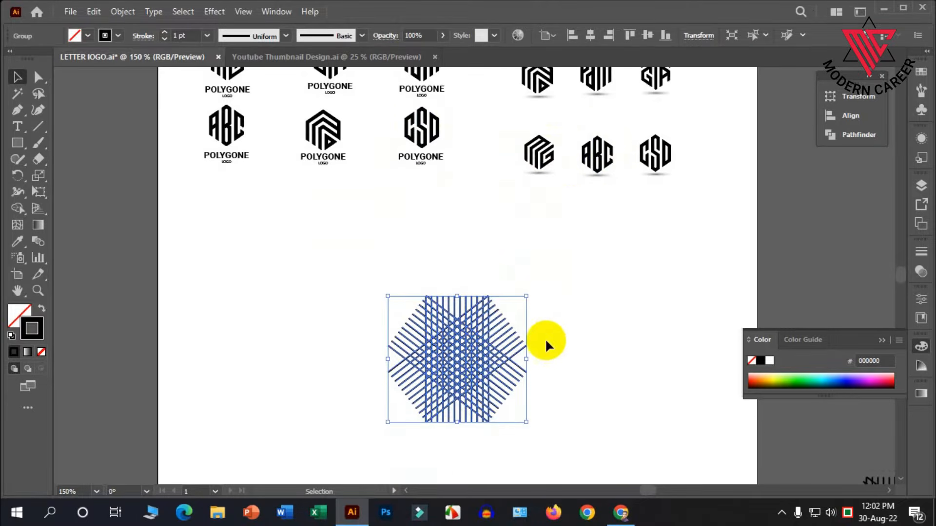
# Use Shape Builder on the selected grid to merge cells in its leftmost vertical column into a bar.
pyautogui.scroll(2, 522, 376)
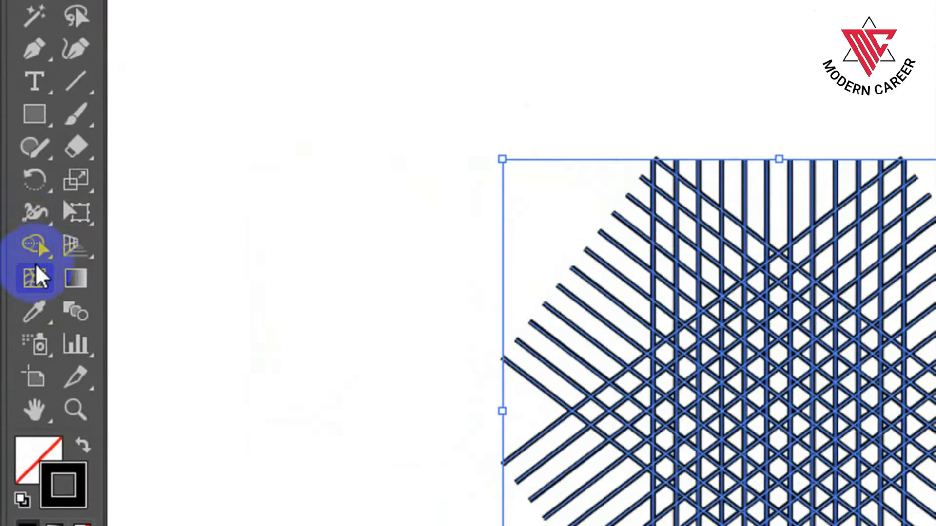
pyautogui.click(18, 208)
pyautogui.click(39, 248)
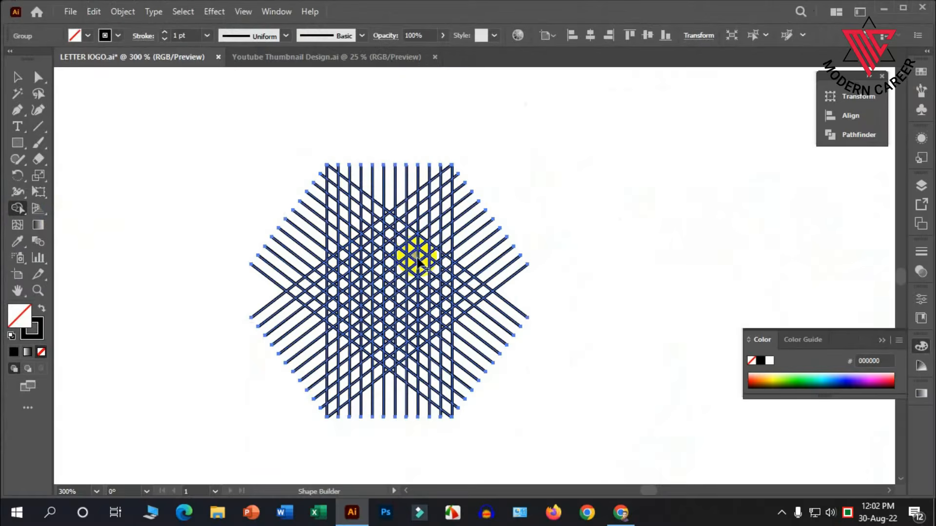
pyautogui.scroll(-1, 418, 263)
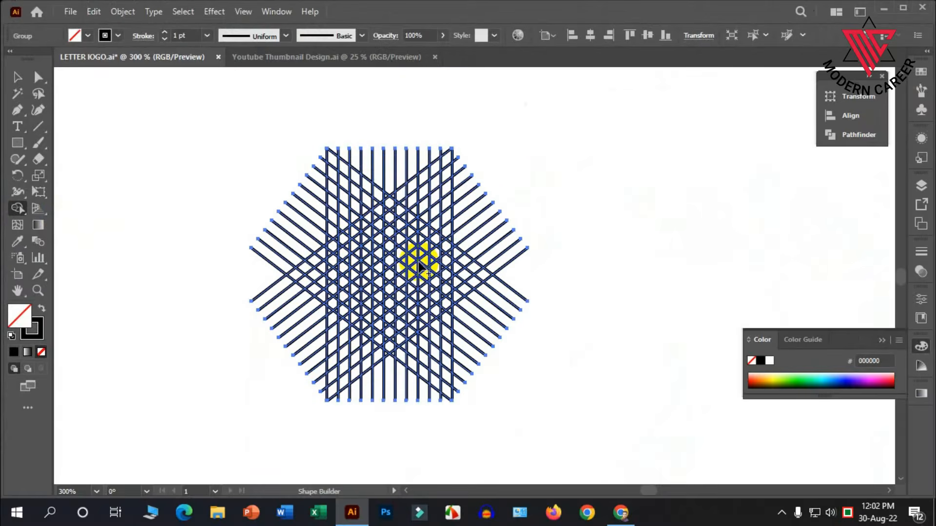
pyautogui.scroll(1, 409, 335)
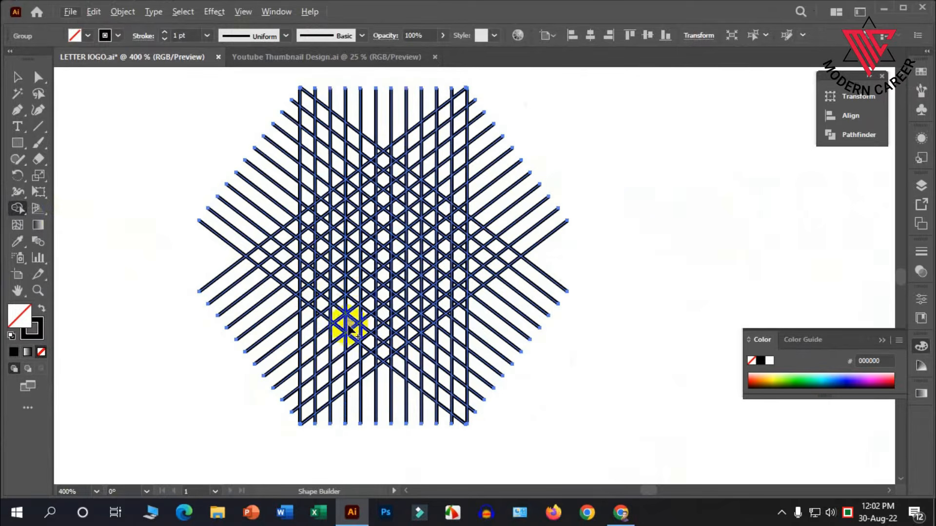
pyautogui.scroll(1, 350, 327)
pyautogui.scroll(1, 268, 303)
pyautogui.scroll(2, 271, 309)
pyautogui.moveTo(312, 319)
pyautogui.mouseDown()
pyautogui.moveTo(304, 233)
pyautogui.moveTo(312, 235)
pyautogui.moveTo(310, 195)
pyautogui.mouseUp()
# Merge the upper cells and leftover triangles into the left bar, swap fill and stroke, and fill the bar with black.
pyautogui.scroll(1, 314, 235)
pyautogui.scroll(2, 296, 232)
pyautogui.moveTo(298, 237); pyautogui.dragTo(295, 146)
pyautogui.moveTo(308, 209)
pyautogui.mouseDown()
pyautogui.moveTo(318, 196)
pyautogui.moveTo(306, 200)
pyautogui.moveTo(300, 132)
pyautogui.mouseUp()
pyautogui.scroll(4, 299, 202)
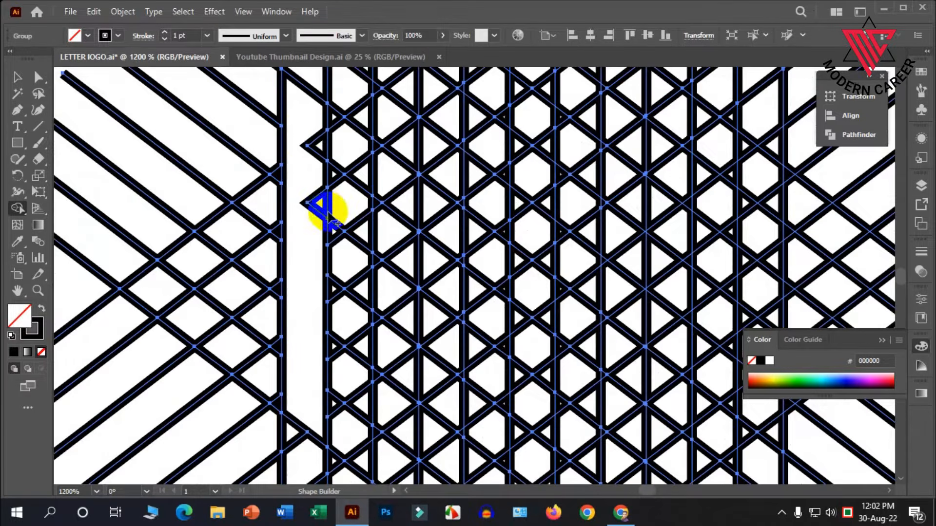
pyautogui.moveTo(317, 218); pyautogui.dragTo(310, 147)
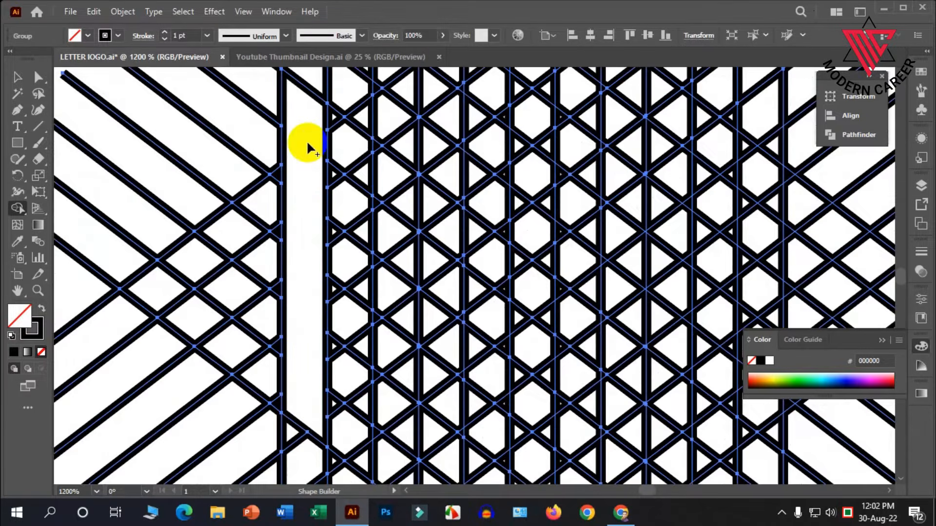
pyautogui.click(42, 309)
pyautogui.click(298, 230)
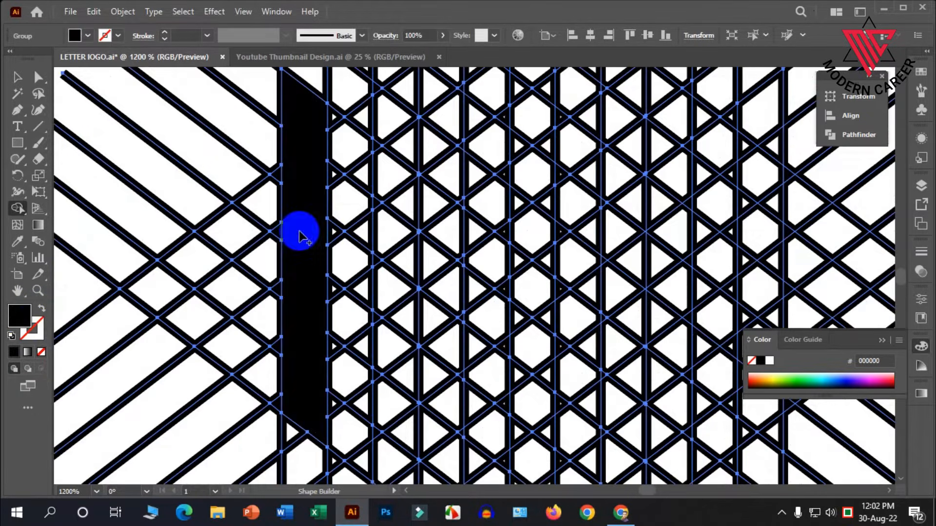
# Undo the bar's fill and latest merges, and rebuild it as a shorter black bar in the same column.
pyautogui.scroll(1, 305, 215)
pyautogui.scroll(3, 305, 215)
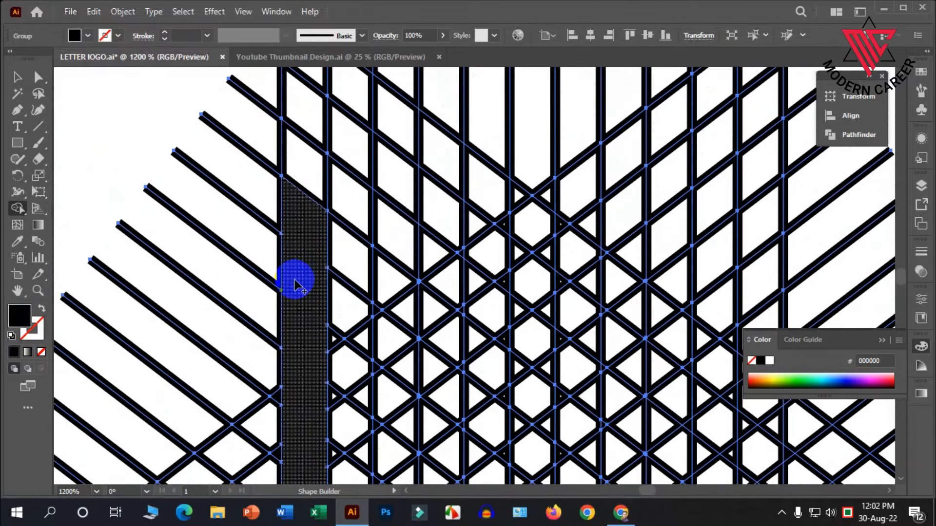
pyautogui.hotkey('ctrl', 'z')
pyautogui.hotkey('ctrl', 'z')
pyautogui.hotkey('ctrl', 'z')
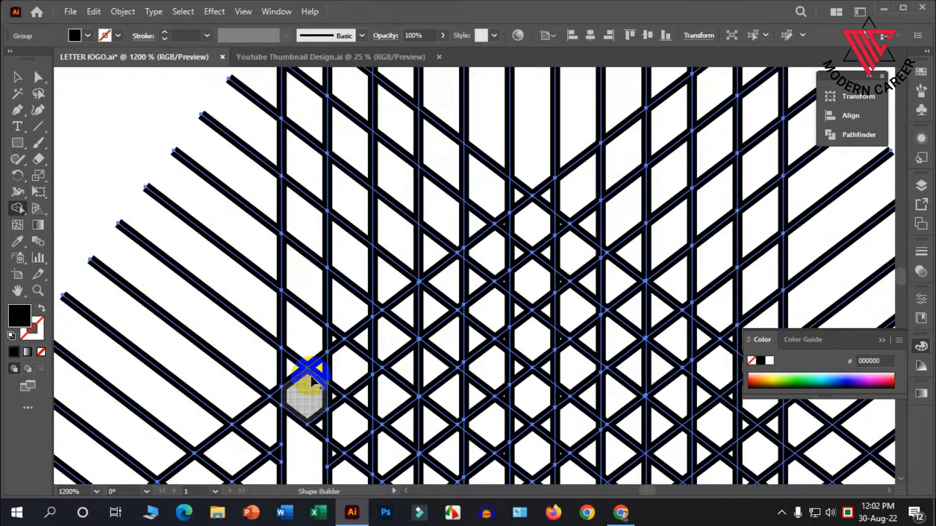
pyautogui.scroll(-5, 304, 363)
pyautogui.moveTo(302, 334); pyautogui.dragTo(303, 323)
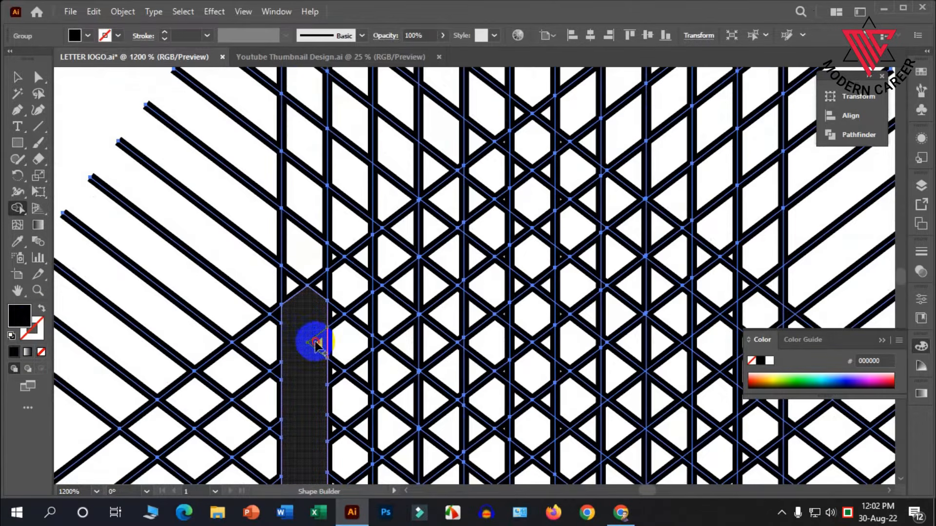
# Extend the black bar with a diagonal stroke rising to the right and a descending right stem, outlining a letter A.
pyautogui.scroll(-2, 310, 341)
pyautogui.scroll(-1, 320, 347)
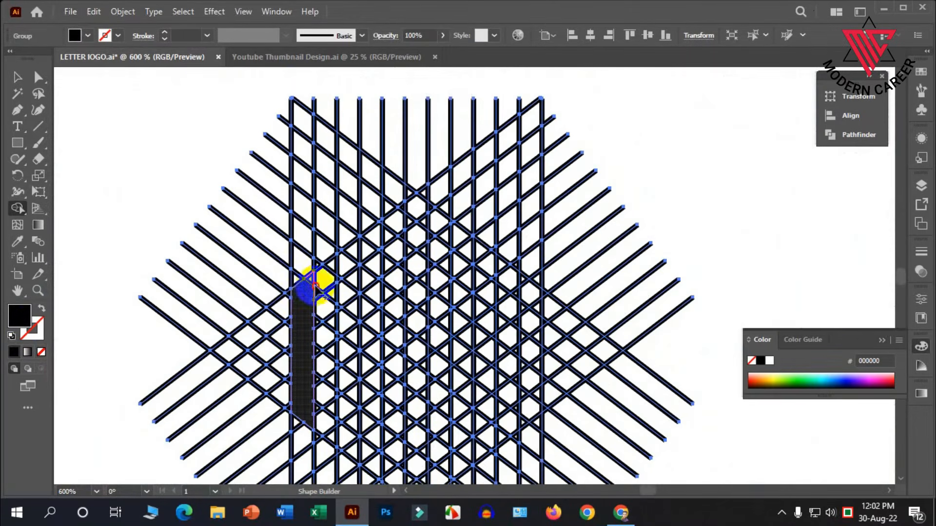
pyautogui.moveTo(336, 272); pyautogui.dragTo(337, 272)
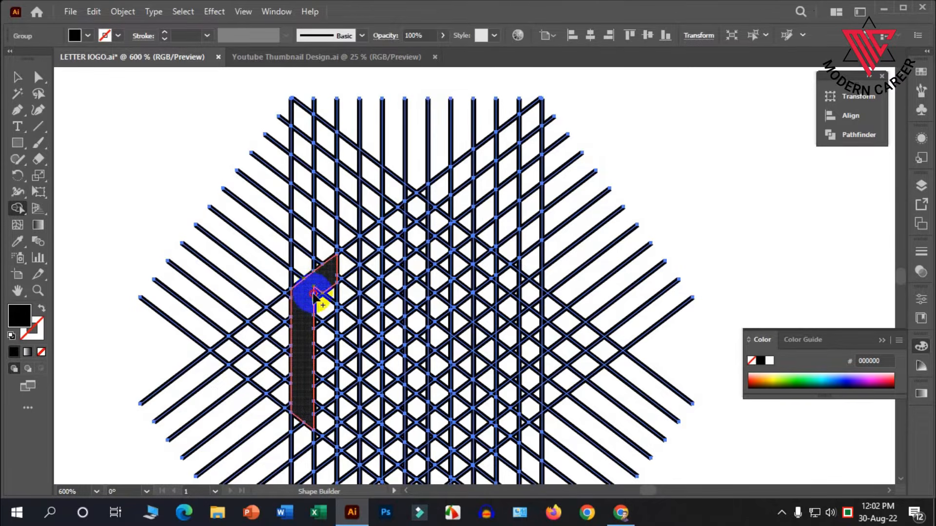
pyautogui.moveTo(353, 269)
pyautogui.mouseDown()
pyautogui.moveTo(352, 260)
pyautogui.moveTo(351, 362)
pyautogui.mouseUp()
pyautogui.scroll(-2, 323, 292)
pyautogui.scroll(2, 326, 298)
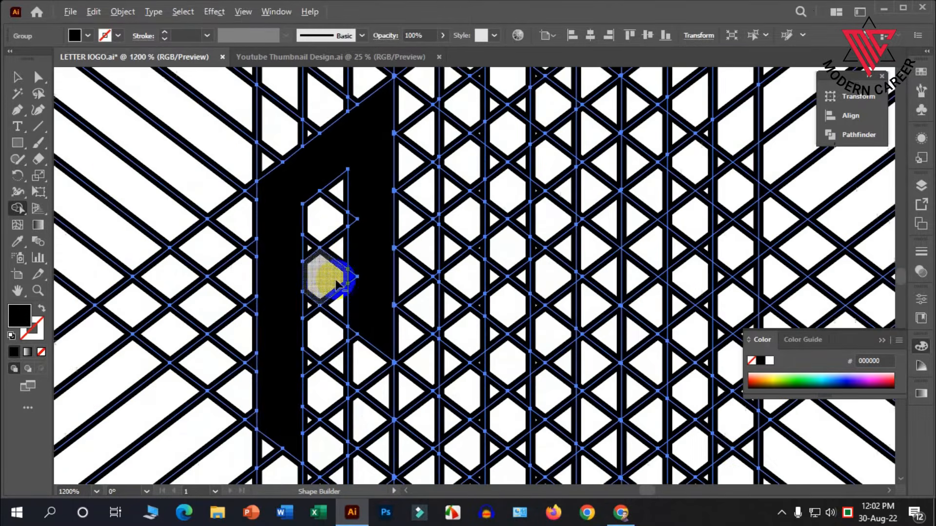
# Merge the remaining cells down the letter A's right stem to lengthen it and clean up its inner edge.
pyautogui.scroll(1, 356, 220)
pyautogui.moveTo(356, 221)
pyautogui.mouseDown()
pyautogui.moveTo(350, 298)
pyautogui.moveTo(364, 337)
pyautogui.mouseUp()
pyautogui.scroll(-1, 358, 297)
pyautogui.moveTo(356, 305)
pyautogui.mouseDown()
pyautogui.moveTo(350, 330)
pyautogui.moveTo(363, 326)
pyautogui.moveTo(388, 394)
pyautogui.moveTo(358, 349)
pyautogui.moveTo(362, 395)
pyautogui.moveTo(355, 413)
pyautogui.mouseUp()
pyautogui.scroll(-1, 376, 375)
pyautogui.scroll(1, 363, 420)
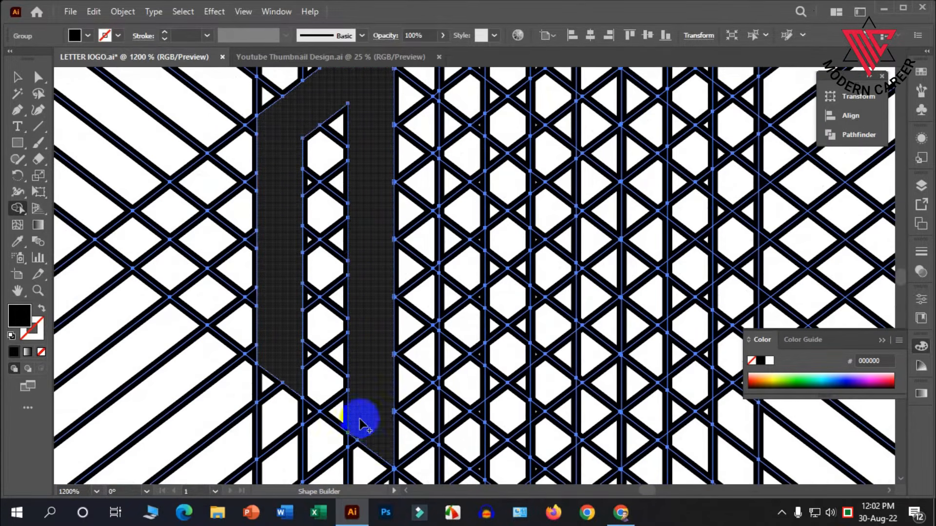
# Merge the cells between the two stems into a slanted crossbar for the letter A.
pyautogui.scroll(3, 360, 419)
pyautogui.moveTo(296, 333); pyautogui.dragTo(345, 297)
pyautogui.scroll(-1, 322, 307)
pyautogui.scroll(-2, 282, 303)
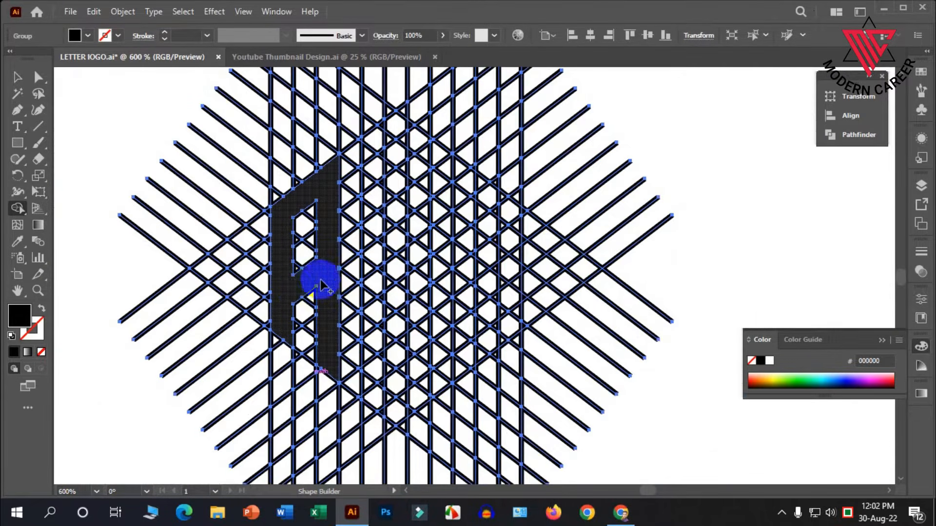
pyautogui.scroll(-2, 273, 272)
pyautogui.scroll(-2, 268, 271)
pyautogui.scroll(1, 315, 274)
pyautogui.scroll(1, 302, 271)
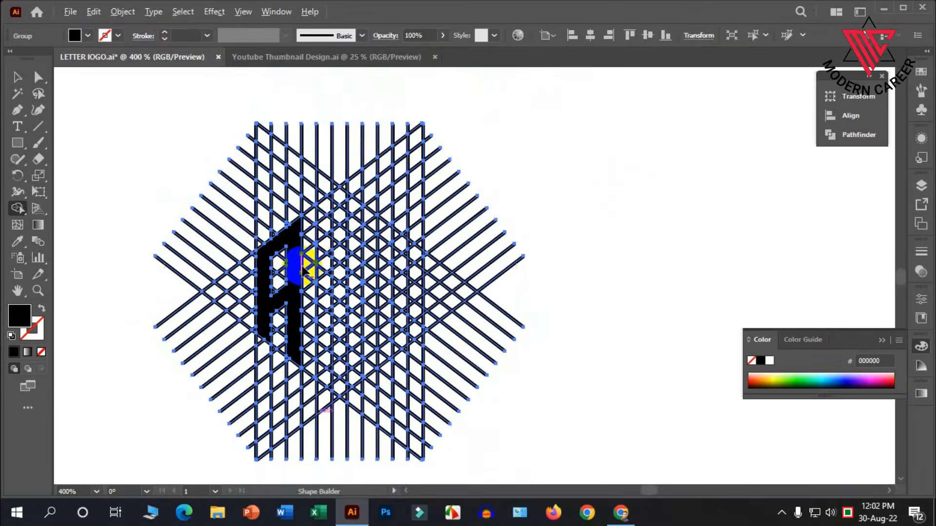
pyautogui.scroll(3, 317, 237)
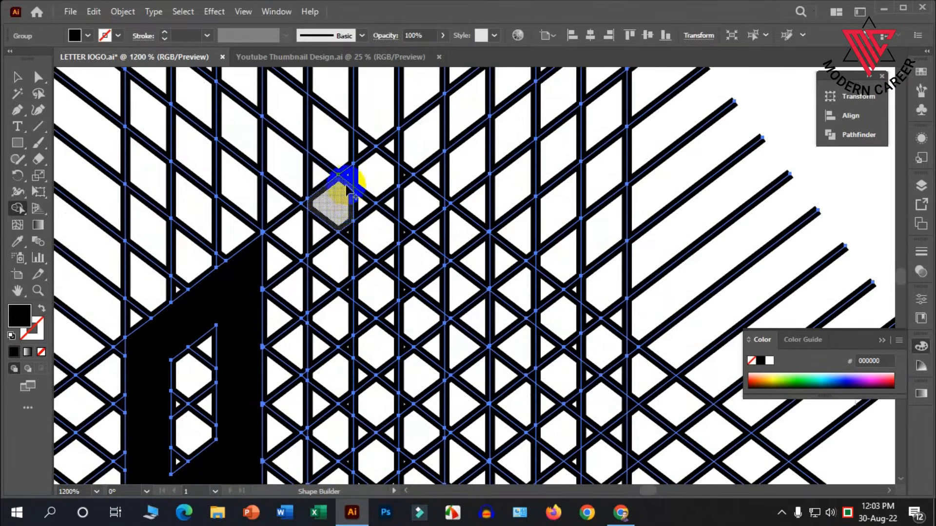
# Merge the grid cells down the column to the right of the letter A into a tall stem for a letter B.
pyautogui.moveTo(355, 205)
pyautogui.mouseDown()
pyautogui.moveTo(327, 297)
pyautogui.moveTo(349, 244)
pyautogui.moveTo(348, 402)
pyautogui.moveTo(337, 341)
pyautogui.moveTo(318, 426)
pyautogui.moveTo(345, 408)
pyautogui.mouseUp()
pyautogui.scroll(-1, 336, 380)
pyautogui.moveTo(329, 352); pyautogui.dragTo(340, 440)
pyautogui.scroll(-1, 337, 419)
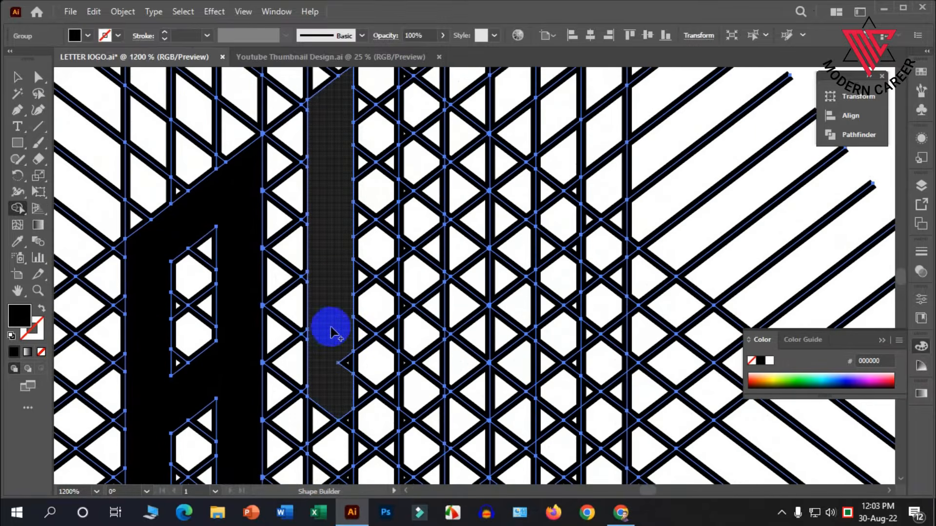
pyautogui.moveTo(330, 330)
pyautogui.mouseDown()
pyautogui.moveTo(346, 346)
pyautogui.moveTo(344, 379)
pyautogui.mouseUp()
pyautogui.moveTo(293, 324); pyautogui.dragTo(345, 429)
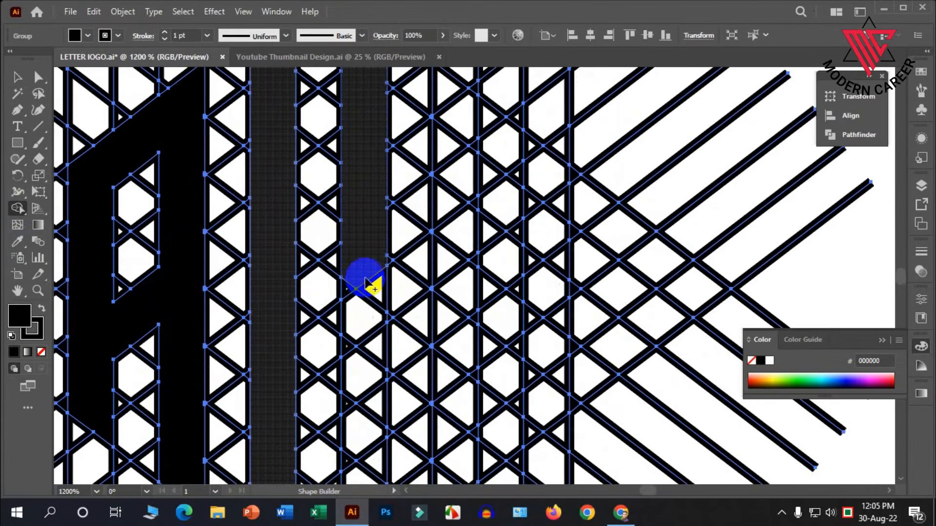
# Finish the letter B's upper right stem, and merge cells around its pointed base and up the lower right stem.
pyautogui.moveTo(366, 278)
pyautogui.mouseDown()
pyautogui.moveTo(363, 290)
pyautogui.moveTo(369, 285)
pyautogui.mouseUp()
pyautogui.scroll(-3, 364, 287)
pyautogui.scroll(1, 368, 292)
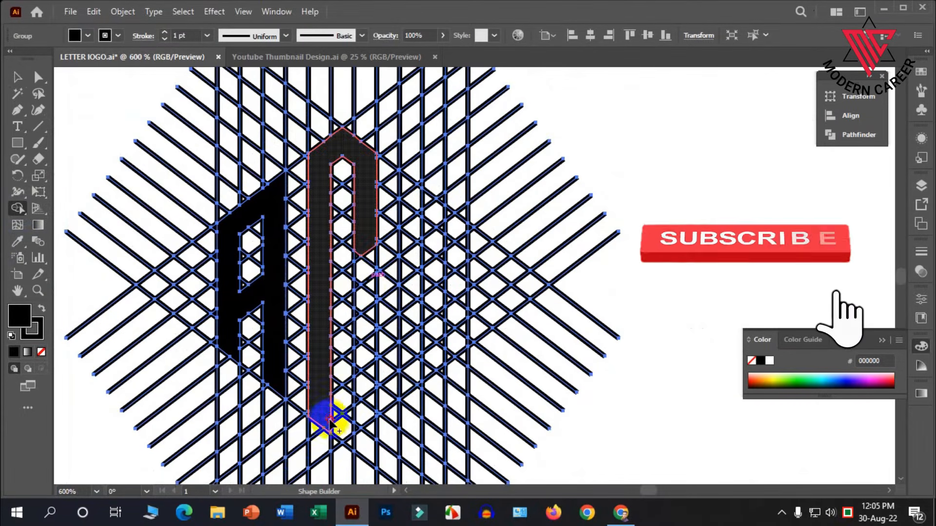
pyautogui.click(331, 417)
pyautogui.click(351, 423)
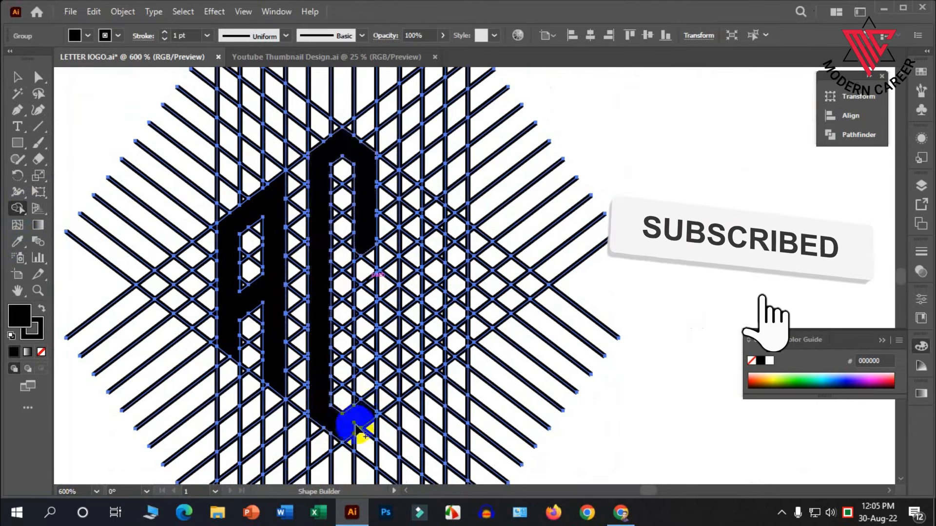
pyautogui.moveTo(371, 411); pyautogui.dragTo(362, 369)
pyautogui.moveTo(361, 420); pyautogui.dragTo(363, 376)
# Join the letter B's right-hand stems at the waist with a slanted crossbar, leaving a small triangular notch on the outer edge.
pyautogui.hotkey('ctrl', '=')
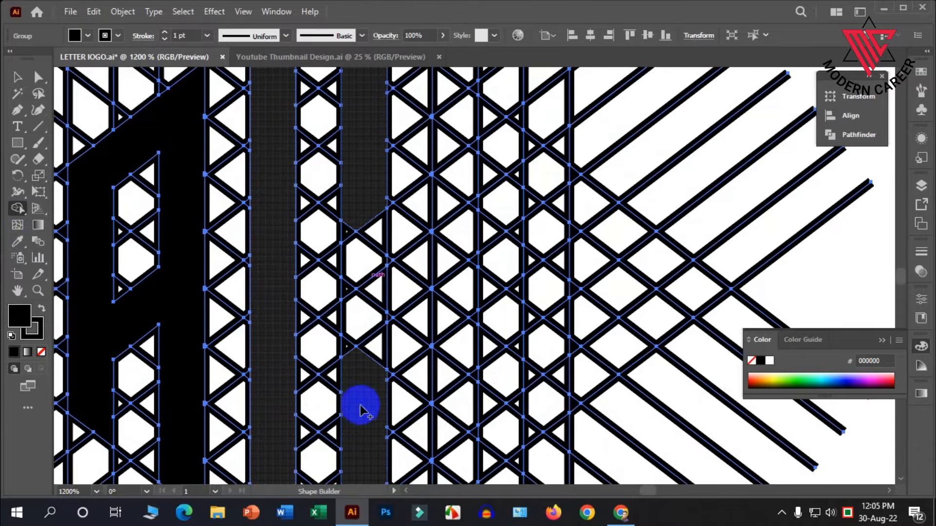
pyautogui.scroll(-3, 359, 407)
pyautogui.scroll(2, 360, 402)
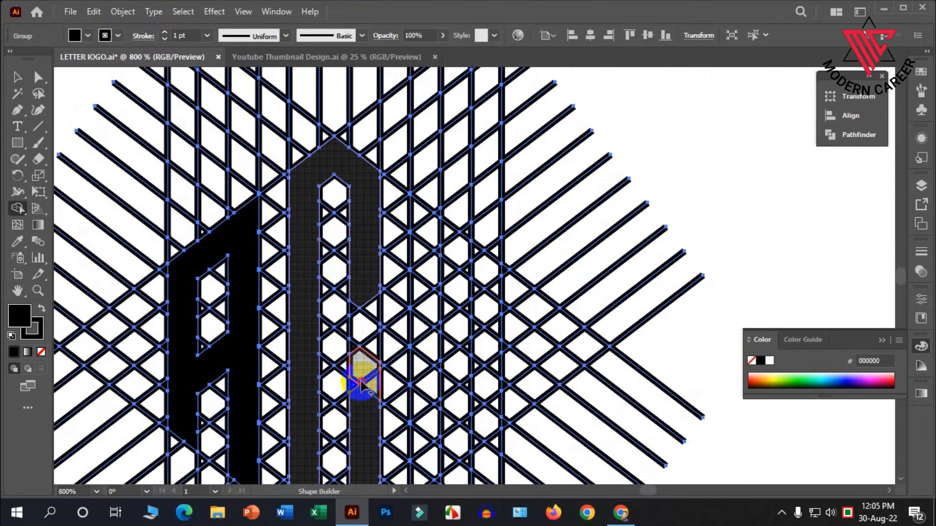
pyautogui.moveTo(372, 340)
pyautogui.mouseDown()
pyautogui.moveTo(371, 305)
pyautogui.moveTo(367, 314)
pyautogui.mouseUp()
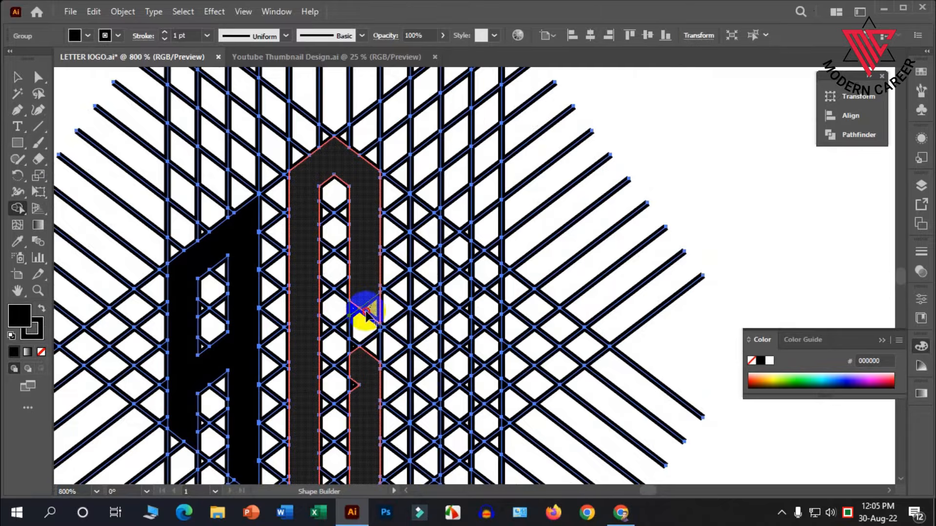
pyautogui.moveTo(328, 351)
pyautogui.mouseDown()
pyautogui.moveTo(312, 375)
pyautogui.moveTo(330, 356)
pyautogui.mouseUp()
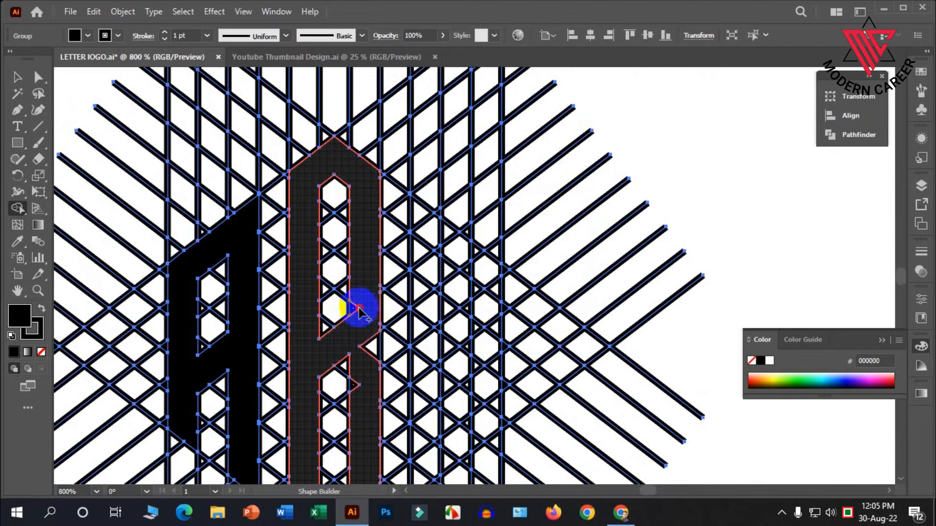
pyautogui.scroll(1, 358, 367)
pyautogui.moveTo(349, 390); pyautogui.dragTo(373, 354)
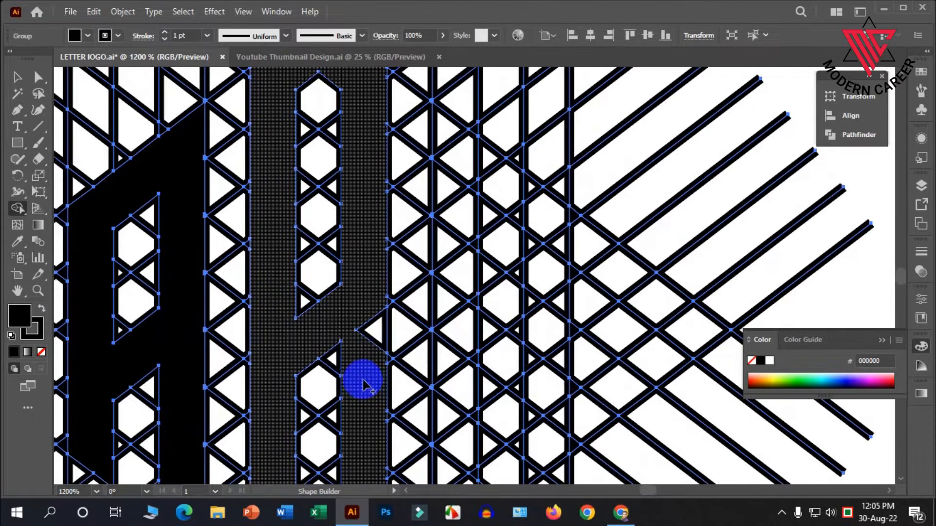
# Merge cells in a column right of the B into the letter C's left stem, and add a diagonal top descending to the right.
pyautogui.scroll(-1, 355, 374)
pyautogui.scroll(-2, 355, 361)
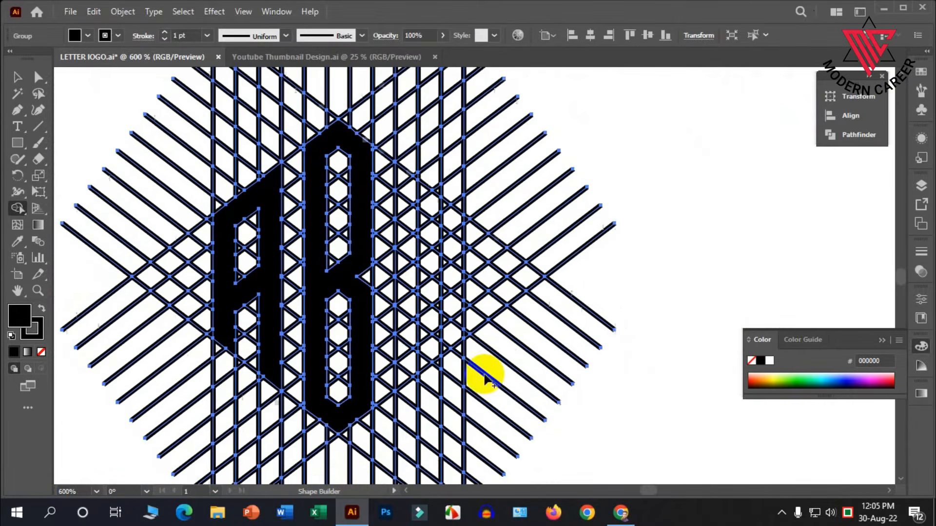
pyautogui.scroll(2, 438, 337)
pyautogui.moveTo(371, 314)
pyautogui.mouseDown()
pyautogui.moveTo(365, 167)
pyautogui.moveTo(372, 286)
pyautogui.moveTo(382, 188)
pyautogui.moveTo(380, 265)
pyautogui.moveTo(368, 167)
pyautogui.moveTo(375, 266)
pyautogui.mouseUp()
pyautogui.scroll(2, 381, 224)
pyautogui.scroll(2, 368, 168)
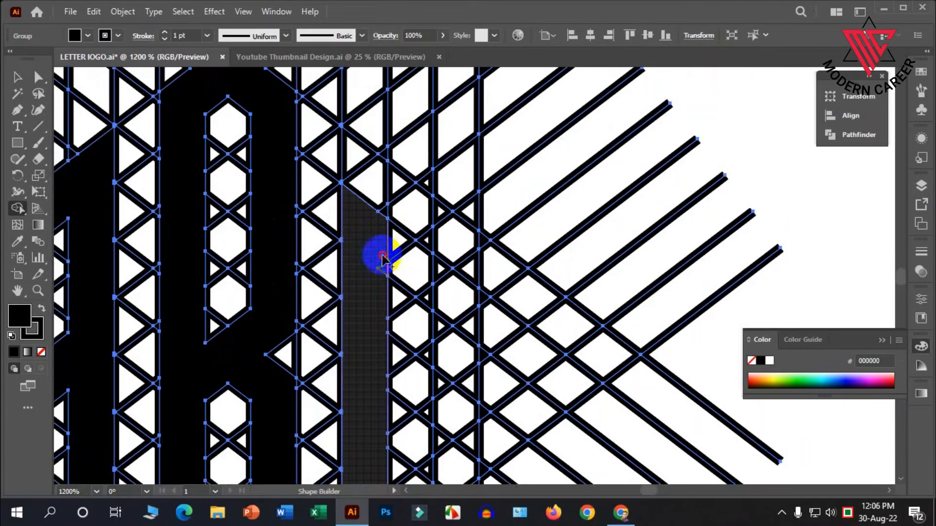
pyautogui.moveTo(370, 227)
pyautogui.mouseDown()
pyautogui.moveTo(356, 152)
pyautogui.moveTo(372, 178)
pyautogui.moveTo(429, 220)
pyautogui.moveTo(373, 219)
pyautogui.moveTo(417, 209)
pyautogui.moveTo(452, 241)
pyautogui.moveTo(424, 223)
pyautogui.moveTo(464, 266)
pyautogui.moveTo(467, 296)
pyautogui.moveTo(457, 259)
pyautogui.moveTo(452, 295)
pyautogui.moveTo(456, 267)
pyautogui.moveTo(448, 269)
pyautogui.moveTo(449, 318)
pyautogui.moveTo(449, 294)
pyautogui.moveTo(464, 328)
pyautogui.mouseUp()
# Complete the letter C with a bottom diagonal rising to the right and two short right-hand stem ends separated by a gap.
pyautogui.scroll(-1, 451, 328)
pyautogui.scroll(-2, 448, 328)
pyautogui.scroll(1, 425, 434)
pyautogui.moveTo(404, 391)
pyautogui.mouseDown()
pyautogui.moveTo(449, 356)
pyautogui.moveTo(458, 341)
pyautogui.moveTo(447, 349)
pyautogui.moveTo(452, 316)
pyautogui.moveTo(465, 328)
pyautogui.mouseUp()
pyautogui.moveTo(449, 346); pyautogui.dragTo(448, 344)
pyautogui.moveTo(459, 308); pyautogui.dragTo(454, 296)
# Leave Shape Builder and ungroup the grid artwork so the letters separate from the lines.
pyautogui.scroll(-5, 467, 338)
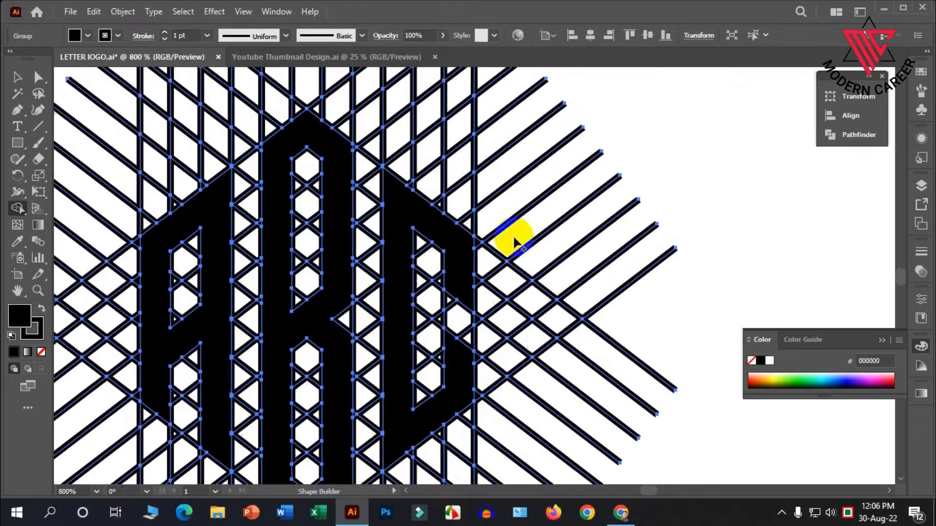
pyautogui.scroll(1, 518, 293)
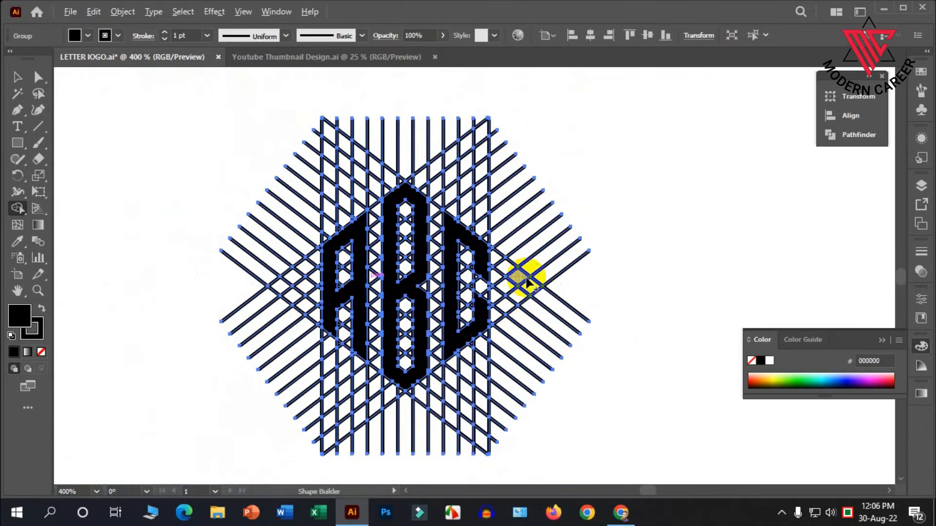
pyautogui.click(87, 136)
pyautogui.scroll(-2, 710, 304)
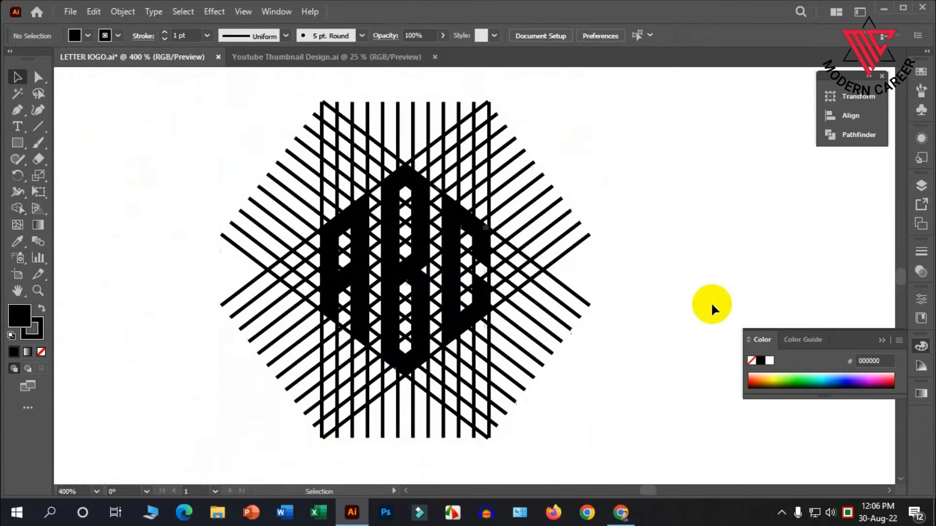
pyautogui.scroll(1, 600, 285)
pyautogui.click(355, 250)
pyautogui.scroll(-2, 356, 251)
pyautogui.click(334, 246)
pyautogui.rightClick(336, 228)
pyautogui.click(376, 343)
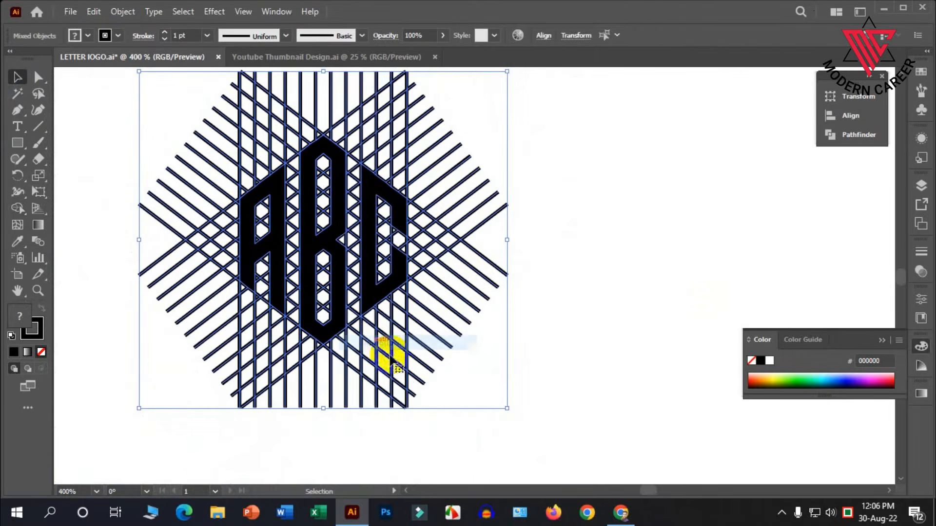
# Select the letters A, B and C together and move them off the grid to the empty area on its right.
pyautogui.click(415, 335)
pyautogui.click(269, 255)
pyautogui.keyDown('shift'); pyautogui.click(323, 244); pyautogui.keyUp('shift')
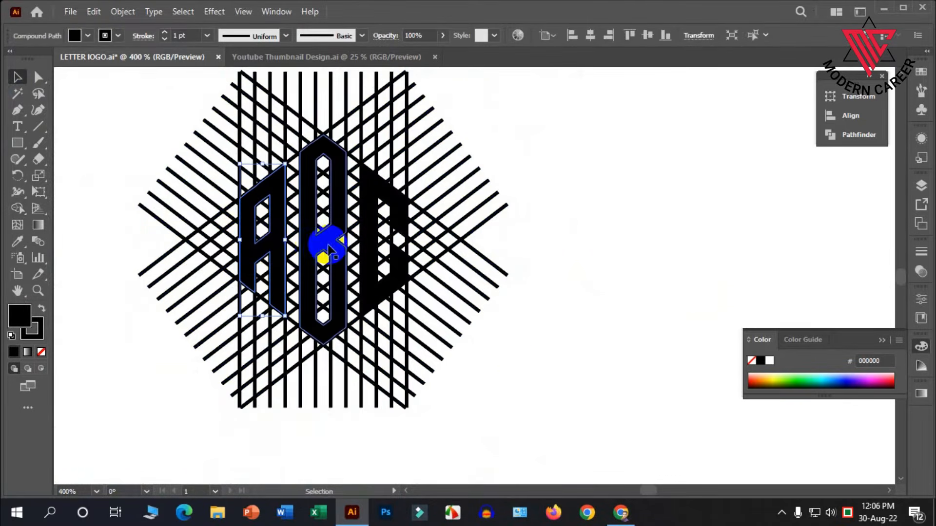
pyautogui.keyDown('shift'); pyautogui.click(369, 256); pyautogui.keyUp('shift')
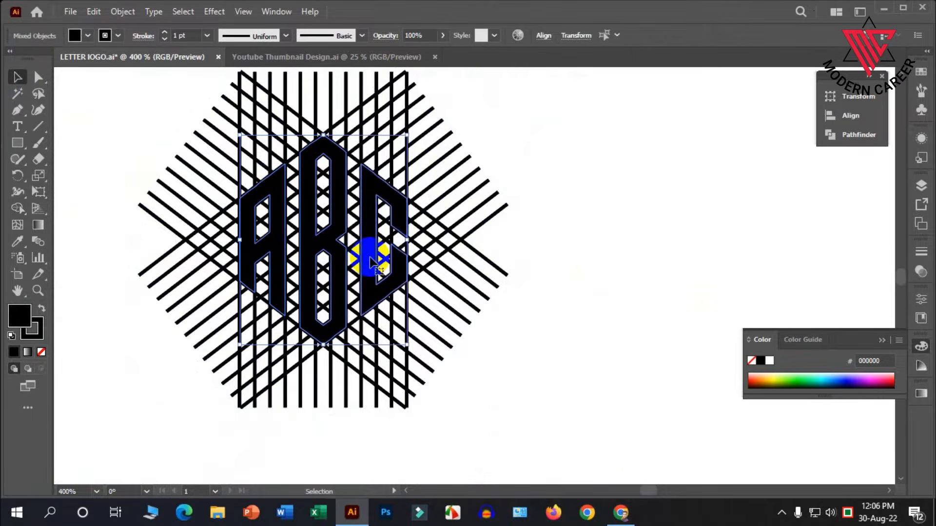
pyautogui.moveTo(370, 256); pyautogui.dragTo(673, 201)
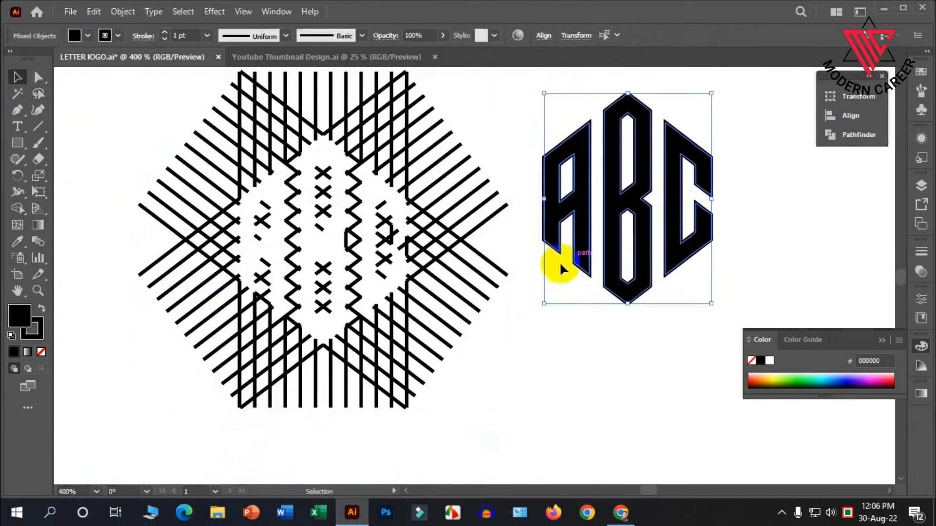
# Select all the leftover grid lines and delete them.
pyautogui.scroll(-2, 286, 298)
pyautogui.click(409, 405)
pyautogui.moveTo(409, 409); pyautogui.dragTo(189, 156)
pyautogui.press('Delete')
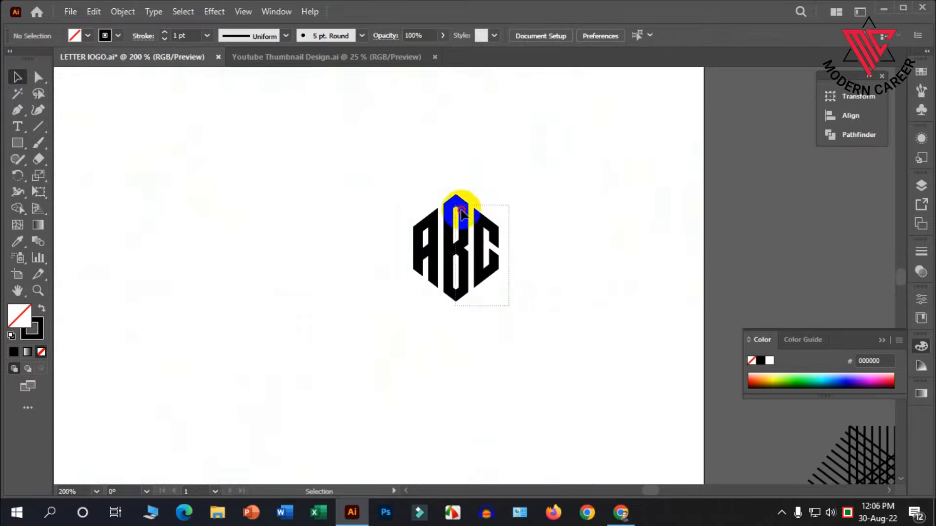
# Select the three ABC letters, shift them left on the artboard and enlarge them proportionally.
pyautogui.moveTo(461, 210); pyautogui.dragTo(430, 199)
pyautogui.moveTo(462, 271); pyautogui.dragTo(354, 250)
pyautogui.moveTo(388, 278); pyautogui.dragTo(423, 320)
pyautogui.moveTo(355, 233); pyautogui.dragTo(360, 258)
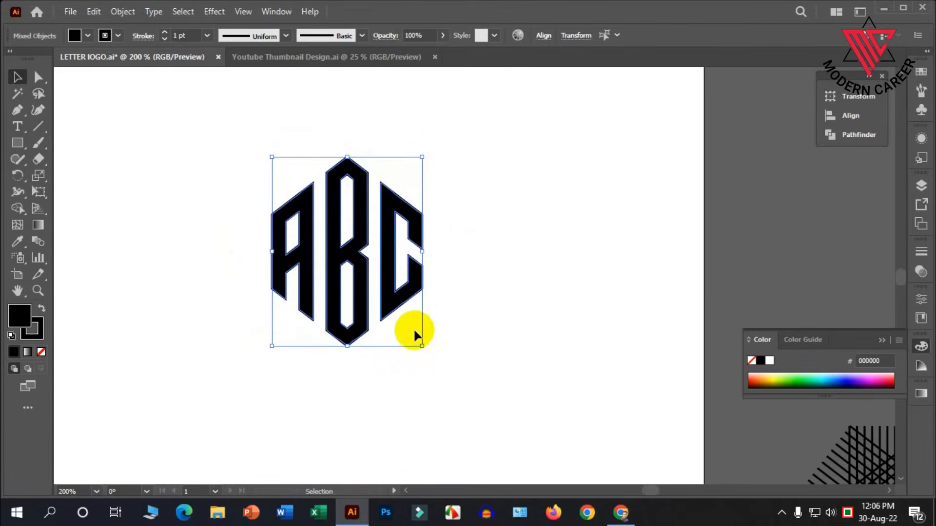
# Remove the stroke from the ABC letters and group them into one logo.
pyautogui.click(41, 352)
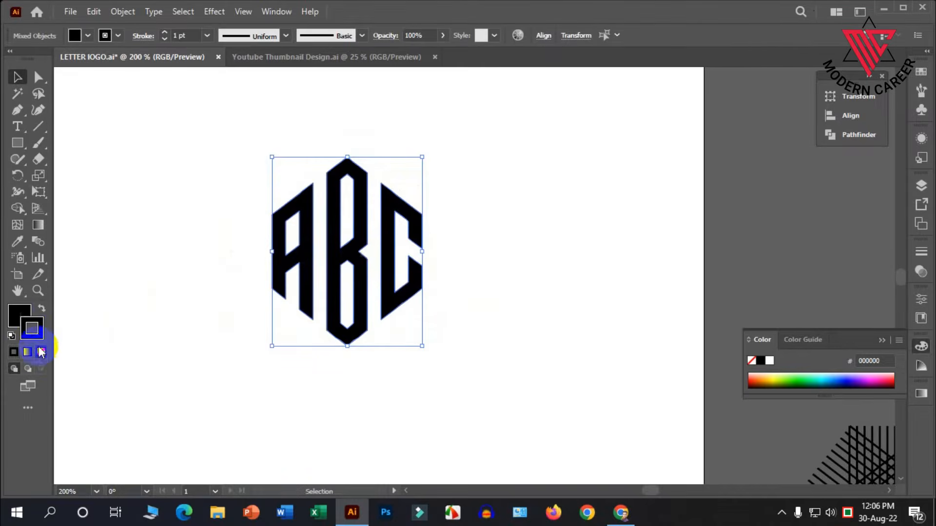
pyautogui.click(73, 309)
pyautogui.click(310, 207)
pyautogui.rightClick(312, 209)
pyautogui.click(341, 308)
# Move the ABC logo to the blank area just below the left column of sample polygon logos.
pyautogui.click(473, 334)
pyautogui.scroll(-3, 468, 331)
pyautogui.moveTo(446, 320); pyautogui.dragTo(346, 285)
pyautogui.click(354, 293)
pyautogui.scroll(1, 349, 247)
pyautogui.scroll(1, 288, 267)
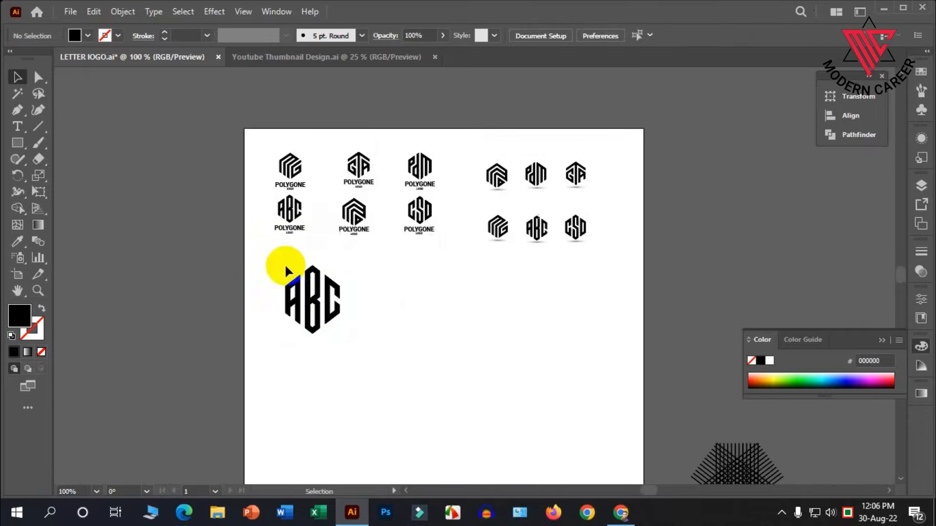
pyautogui.scroll(2, 333, 292)
pyautogui.scroll(-1, 273, 290)
pyautogui.scroll(-2, 238, 276)
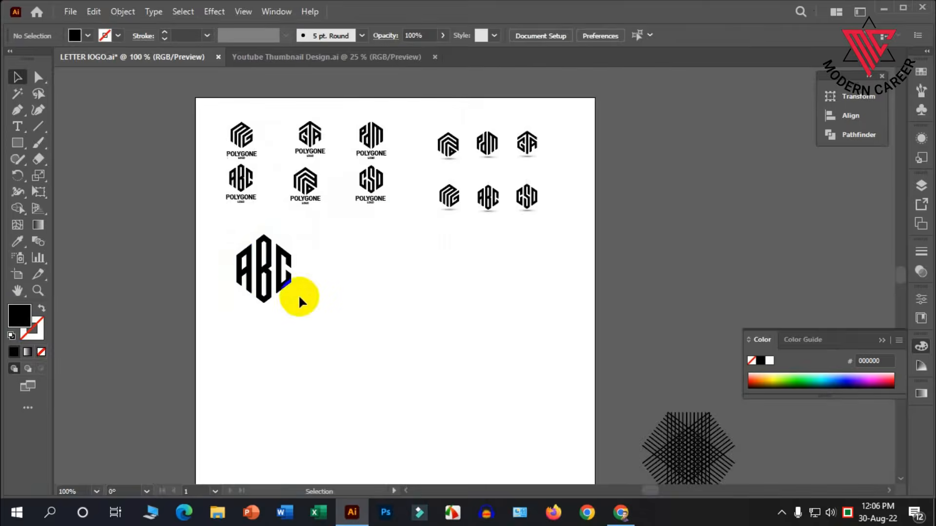
pyautogui.click(257, 258)
pyautogui.scroll(-1, 281, 277)
pyautogui.moveTo(274, 259); pyautogui.dragTo(266, 249)
# Examine the six shadowed sample logos on the right half of the artboard, including the CSD logo.
pyautogui.click(359, 225)
pyautogui.scroll(1, 385, 219)
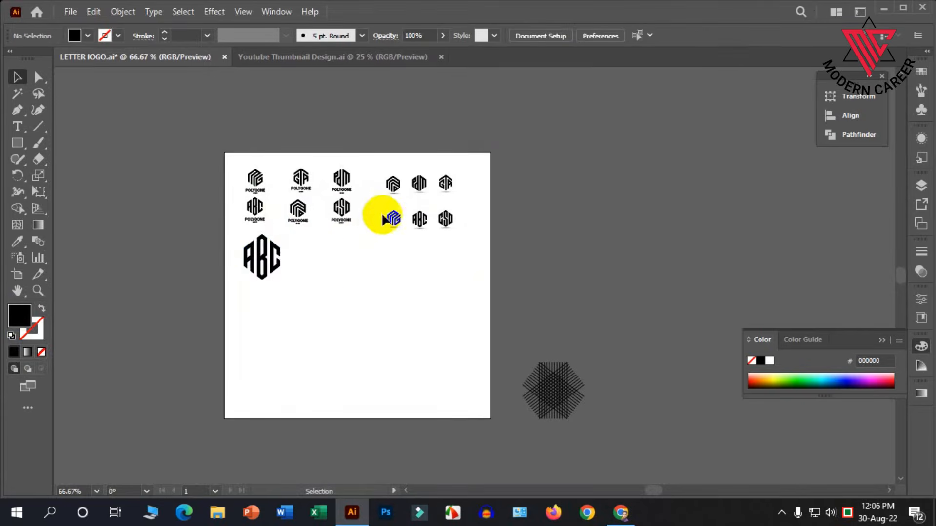
pyautogui.scroll(2, 384, 217)
pyautogui.scroll(1, 435, 188)
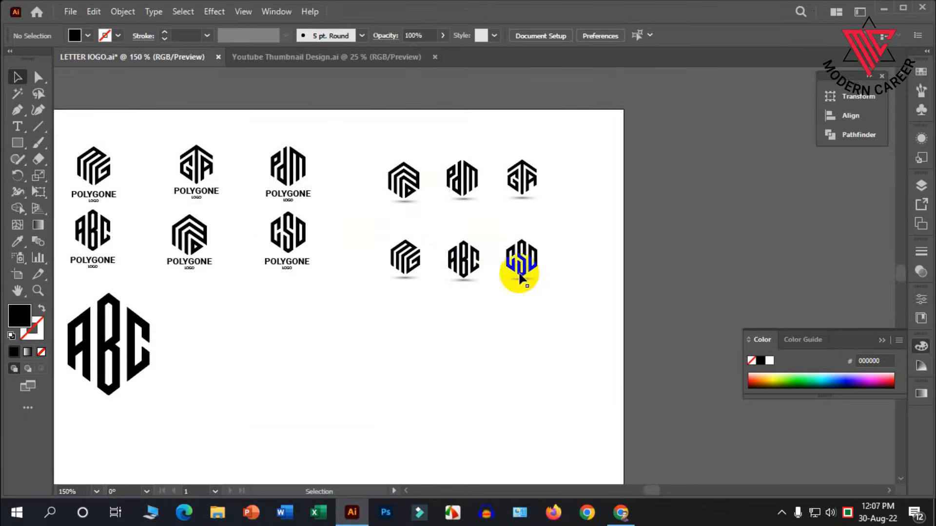
pyautogui.scroll(2, 521, 278)
pyautogui.scroll(1, 455, 263)
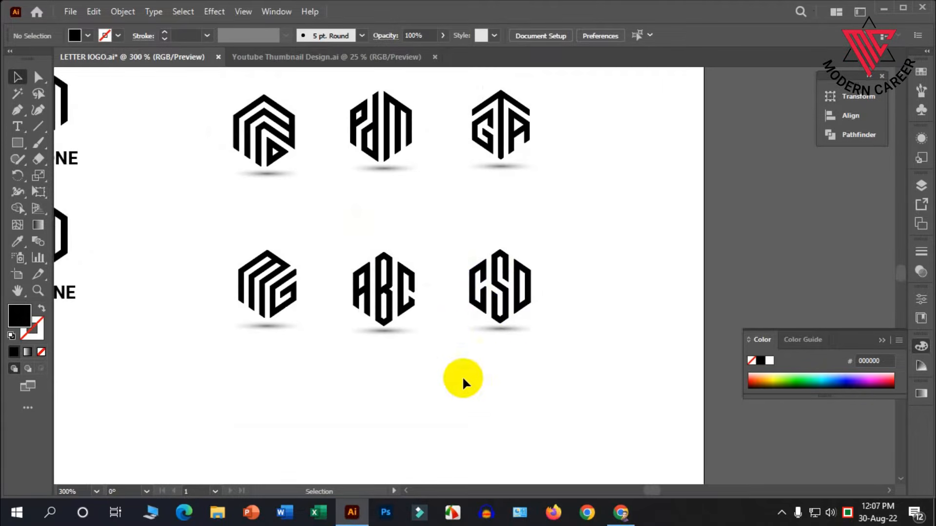
pyautogui.scroll(-1, 386, 292)
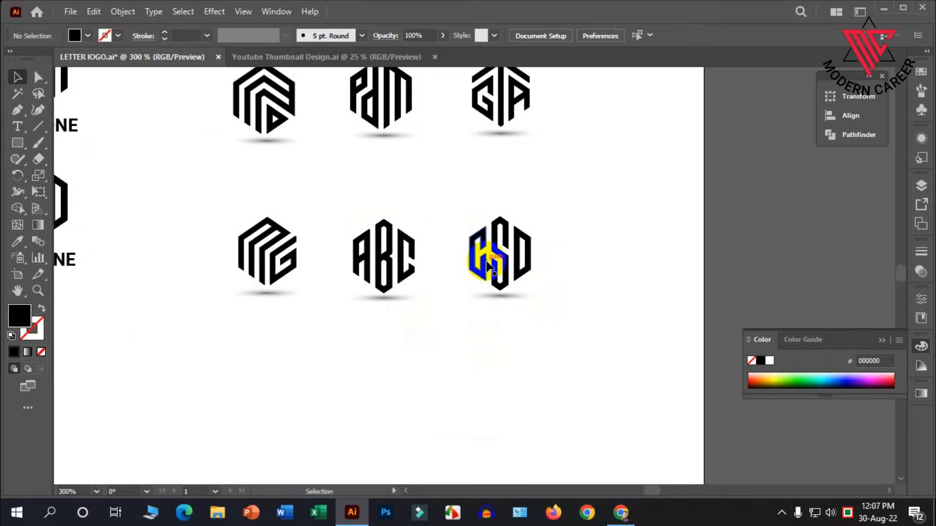
pyautogui.scroll(-3, 493, 271)
pyautogui.scroll(-1, 498, 276)
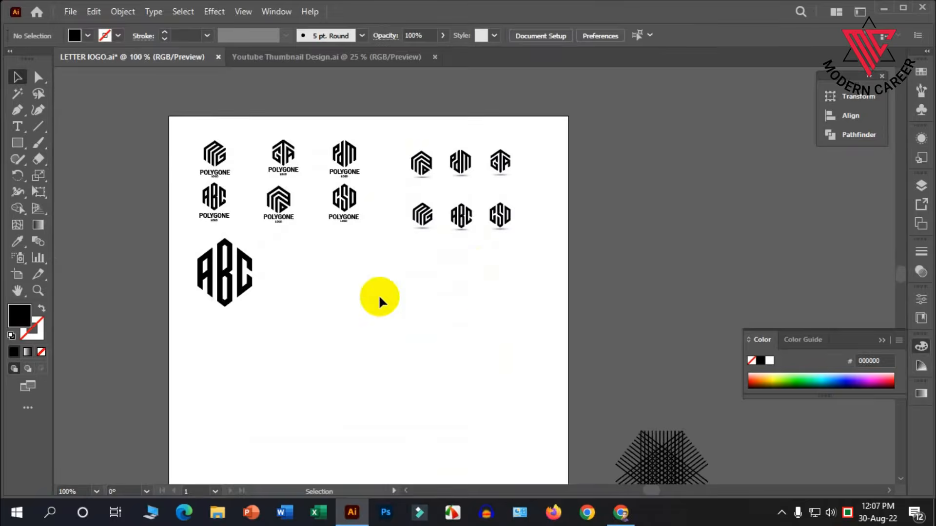
# Duplicate the crossed-line hexagon grid from outside the artboard into the blank area to the right of the large ABC logo.
pyautogui.scroll(-1, 378, 294)
pyautogui.click(562, 413)
pyautogui.moveTo(563, 414); pyautogui.dragTo(380, 329)
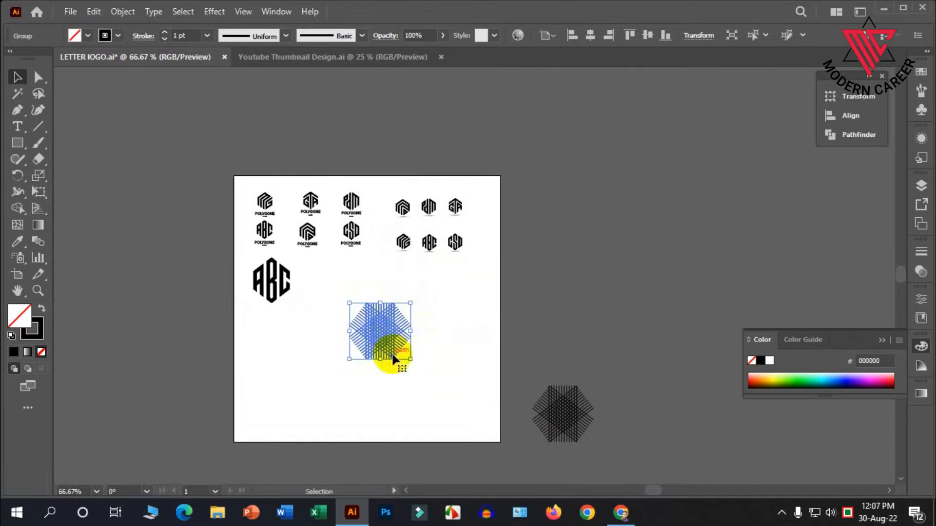
pyautogui.scroll(1, 385, 337)
pyautogui.scroll(2, 385, 338)
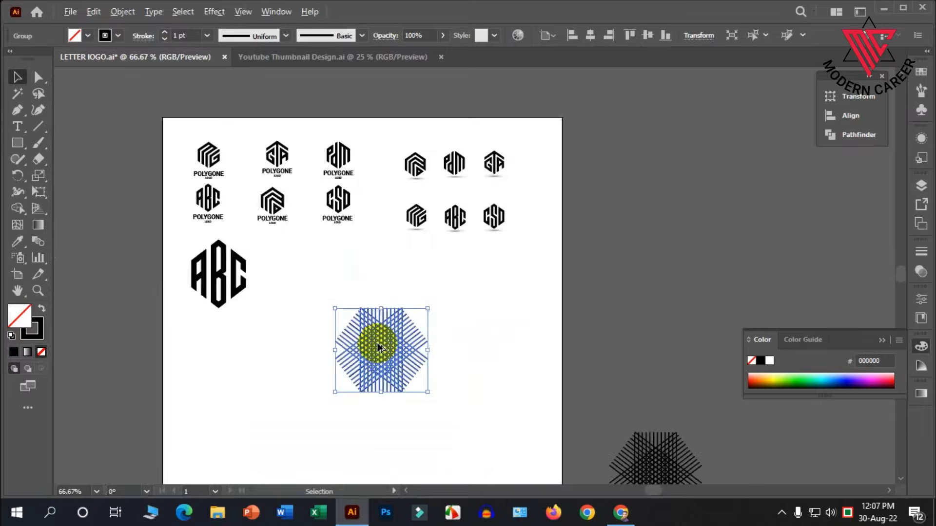
pyautogui.scroll(3, 414, 333)
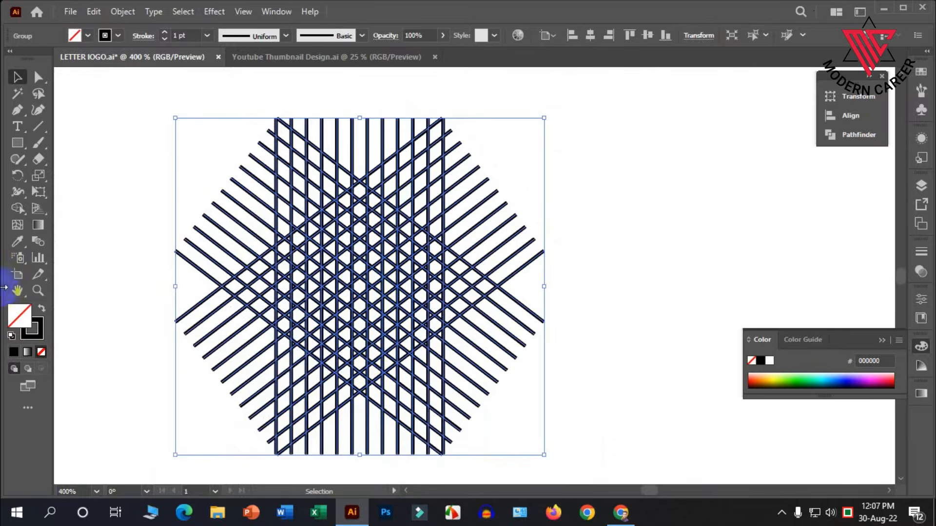
# Merge grid cells with Shape Builder into the C's vertical stem, slanted upper arm and short upper terminal.
pyautogui.click(17, 208)
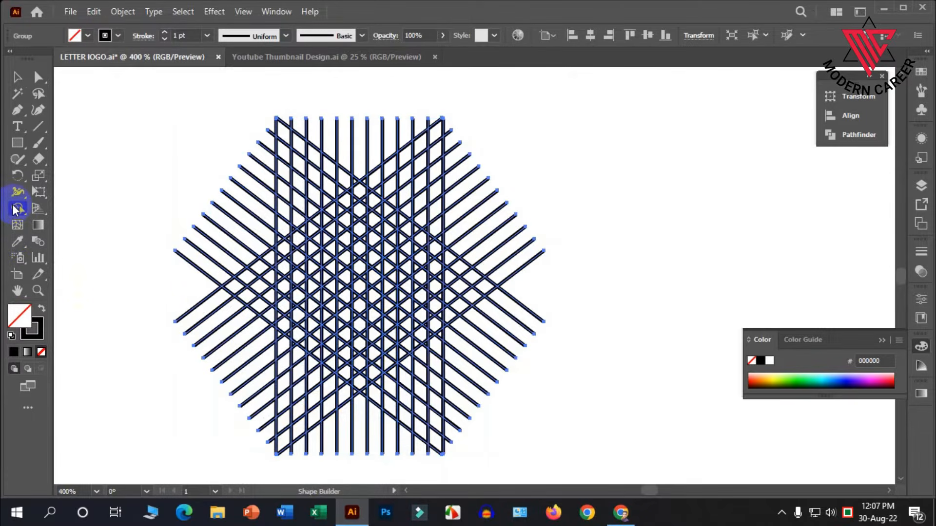
pyautogui.scroll(1, 278, 330)
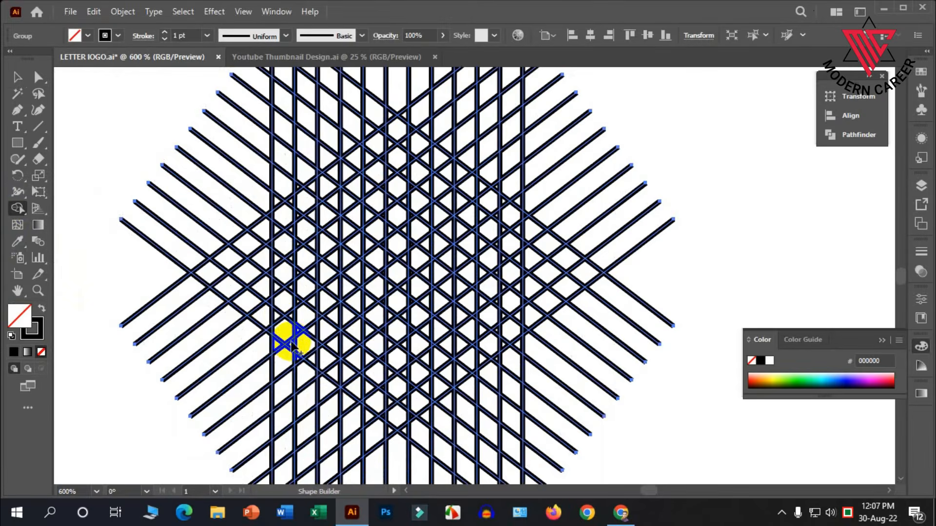
pyautogui.moveTo(286, 329)
pyautogui.mouseDown()
pyautogui.moveTo(277, 287)
pyautogui.moveTo(279, 332)
pyautogui.moveTo(279, 308)
pyautogui.mouseUp()
pyautogui.moveTo(329, 353); pyautogui.dragTo(287, 320)
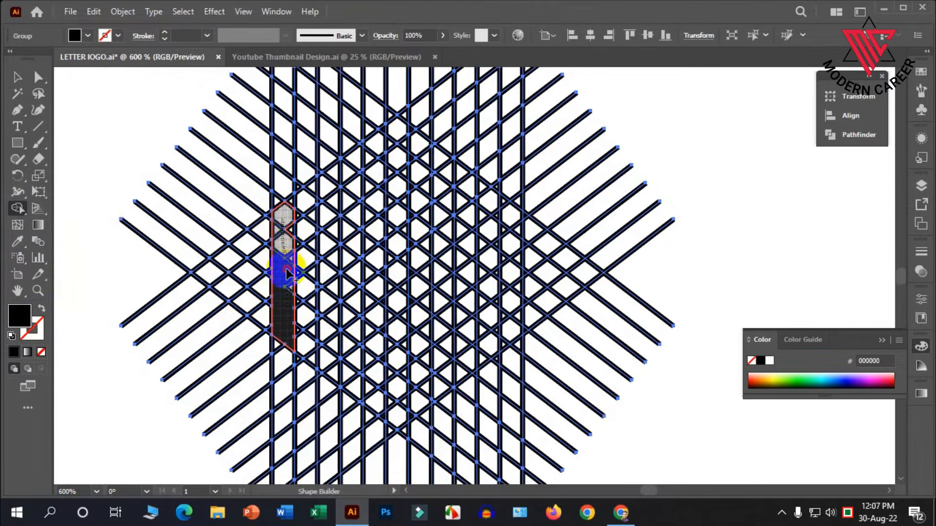
pyautogui.moveTo(291, 206)
pyautogui.mouseDown()
pyautogui.moveTo(325, 196)
pyautogui.moveTo(331, 247)
pyautogui.moveTo(292, 324)
pyautogui.mouseUp()
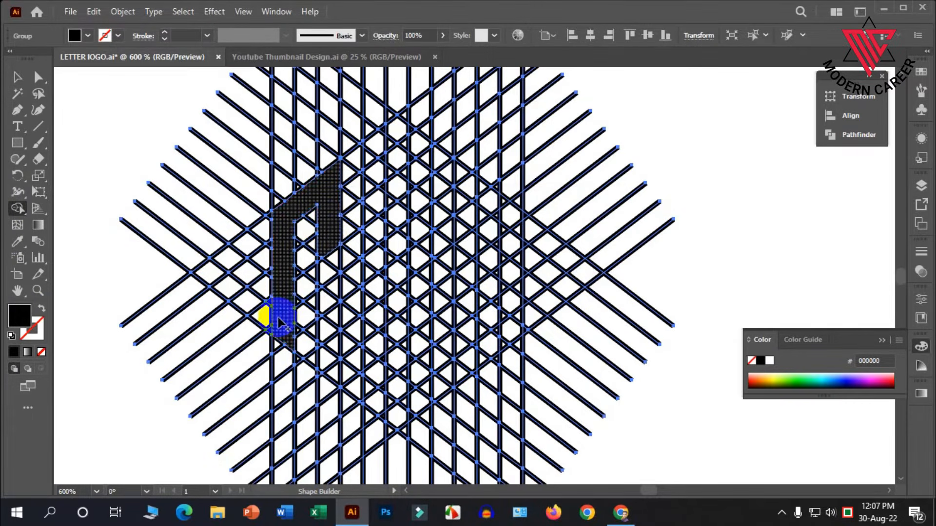
# Merge the cells of the C's slanted lower arm and its short upward terminal into the letter shape.
pyautogui.scroll(2, 282, 340)
pyautogui.scroll(-1, 292, 343)
pyautogui.scroll(1, 312, 332)
pyautogui.moveTo(285, 304)
pyautogui.mouseDown()
pyautogui.moveTo(348, 358)
pyautogui.moveTo(293, 313)
pyautogui.moveTo(330, 345)
pyautogui.moveTo(322, 320)
pyautogui.mouseUp()
pyautogui.scroll(-2, 327, 342)
pyautogui.scroll(1, 318, 336)
pyautogui.scroll(1, 329, 345)
pyautogui.scroll(1, 325, 337)
pyautogui.scroll(1, 322, 354)
pyautogui.moveTo(311, 343); pyautogui.dragTo(304, 330)
pyautogui.moveTo(310, 290); pyautogui.dragTo(305, 278)
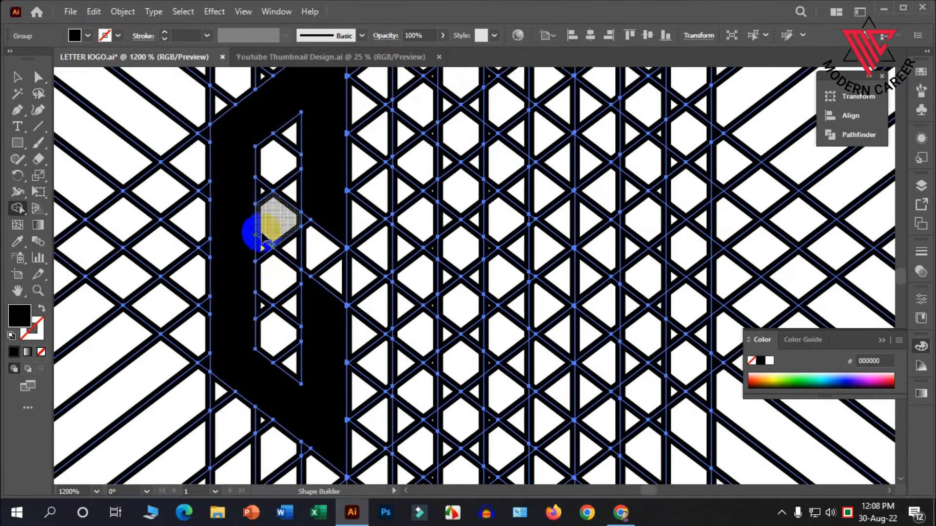
pyautogui.scroll(-1, 262, 229)
pyautogui.scroll(-1, 206, 348)
pyautogui.scroll(-1, 215, 349)
pyautogui.scroll(1, 287, 365)
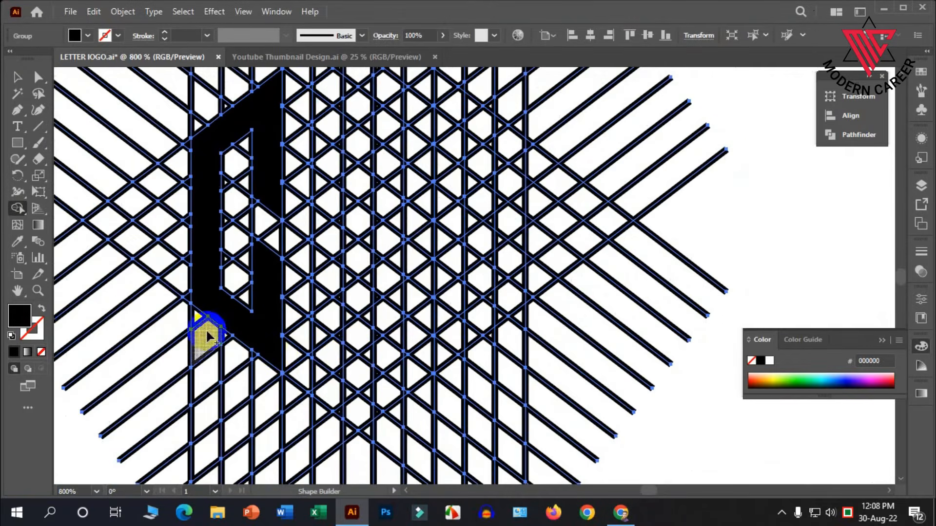
pyautogui.scroll(1, 355, 367)
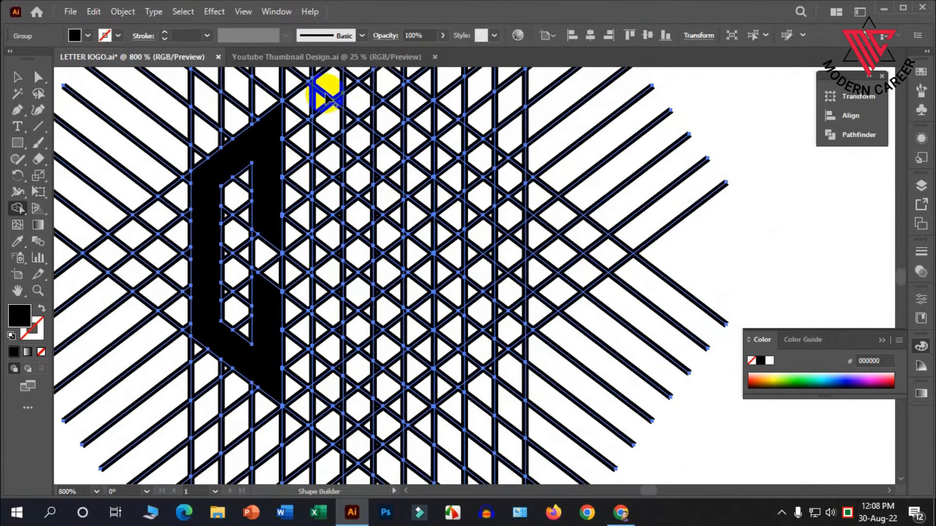
pyautogui.scroll(1, 341, 137)
pyautogui.moveTo(339, 111)
pyautogui.mouseDown()
pyautogui.moveTo(325, 193)
pyautogui.moveTo(342, 238)
pyautogui.moveTo(322, 350)
pyautogui.moveTo(334, 238)
pyautogui.moveTo(333, 451)
pyautogui.moveTo(324, 433)
pyautogui.mouseUp()
pyautogui.scroll(-1, 321, 453)
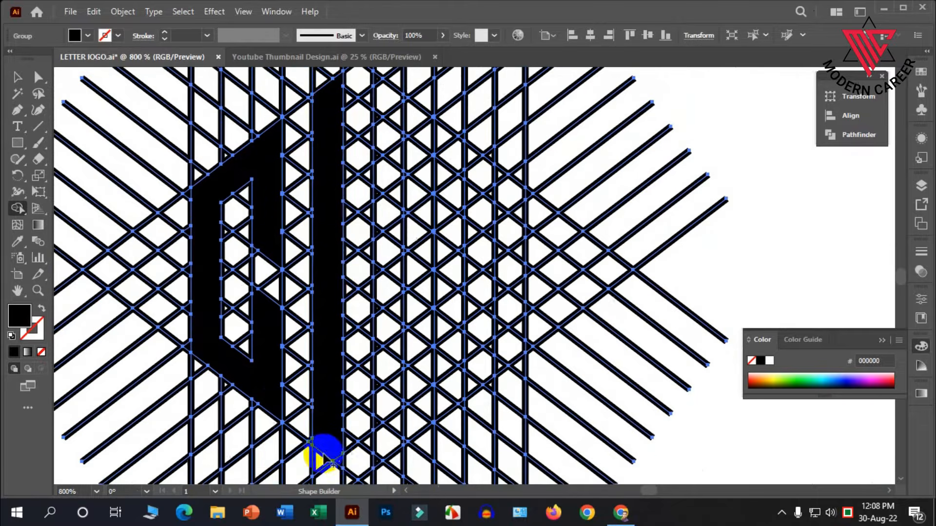
pyautogui.scroll(1, 332, 417)
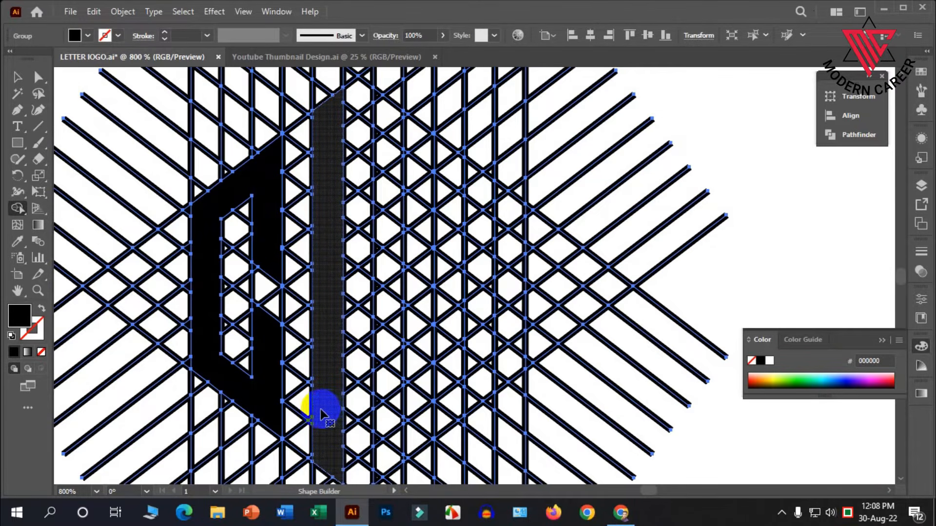
pyautogui.hotkey('ctrl', 'z')
pyautogui.hotkey('ctrl', 'z')
# Merge cells beside the C into the S's peaked top, upper stem, diagonal middle and lower stem with Shape Builder.
pyautogui.hotkey('shift', 'm')
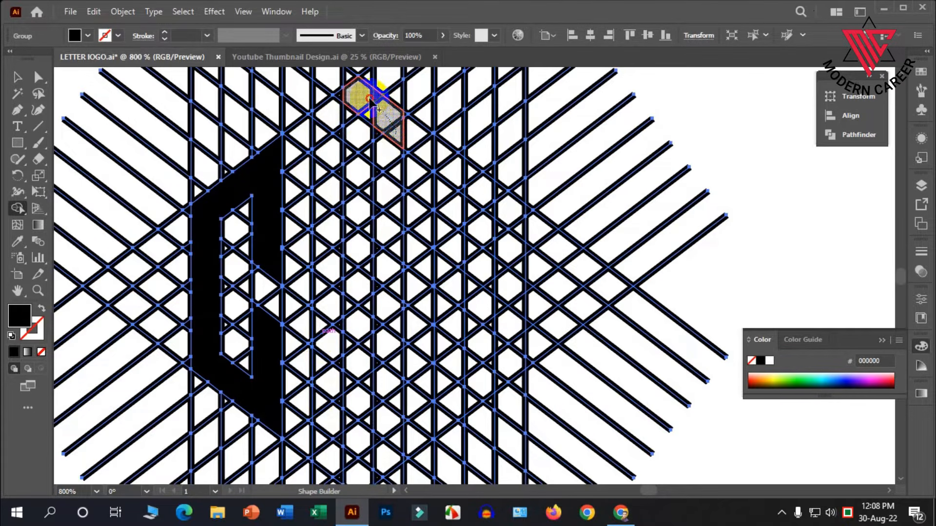
pyautogui.moveTo(336, 117)
pyautogui.mouseDown()
pyautogui.moveTo(351, 116)
pyautogui.moveTo(323, 141)
pyautogui.mouseUp()
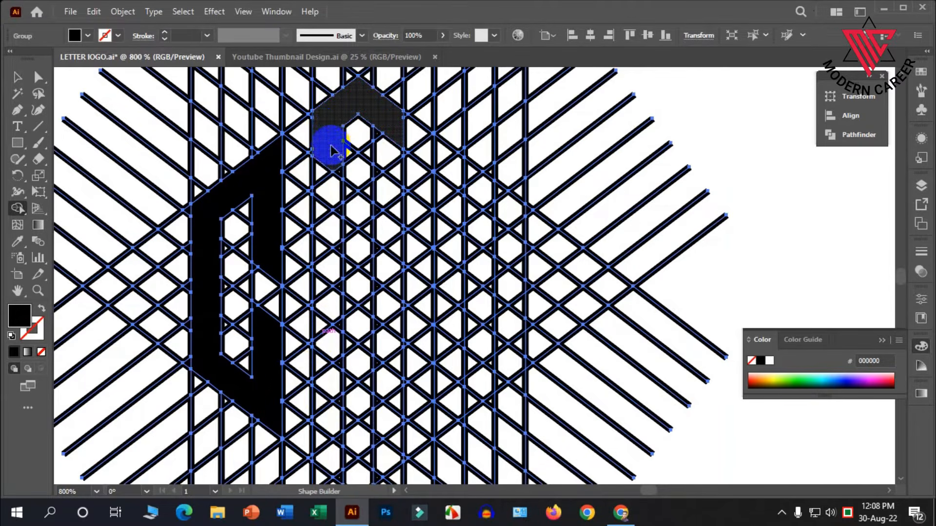
pyautogui.moveTo(327, 223)
pyautogui.mouseDown()
pyautogui.moveTo(328, 194)
pyautogui.moveTo(385, 304)
pyautogui.moveTo(388, 405)
pyautogui.mouseUp()
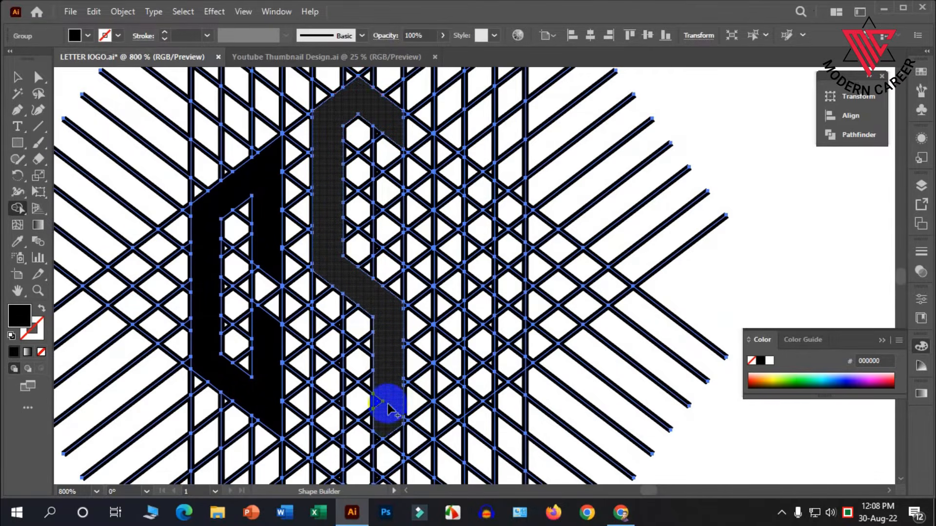
# Merge the cells for the S's pointed bottom and short lower terminal into the letter shape.
pyautogui.scroll(-1, 391, 382)
pyautogui.moveTo(392, 361); pyautogui.dragTo(380, 394)
pyautogui.moveTo(380, 394)
pyautogui.mouseDown()
pyautogui.moveTo(384, 418)
pyautogui.moveTo(395, 387)
pyautogui.moveTo(379, 435)
pyautogui.moveTo(364, 441)
pyautogui.moveTo(369, 425)
pyautogui.moveTo(359, 435)
pyautogui.moveTo(388, 426)
pyautogui.moveTo(353, 439)
pyautogui.moveTo(339, 428)
pyautogui.moveTo(349, 447)
pyautogui.moveTo(324, 418)
pyautogui.mouseUp()
pyautogui.scroll(1, 329, 430)
pyautogui.moveTo(326, 379)
pyautogui.mouseDown()
pyautogui.moveTo(326, 429)
pyautogui.moveTo(337, 429)
pyautogui.moveTo(339, 379)
pyautogui.moveTo(329, 396)
pyautogui.moveTo(314, 346)
pyautogui.moveTo(337, 384)
pyautogui.mouseUp()
# Extend the S's upper terminal downward by merging the column of cells opposite its upper stem.
pyautogui.scroll(2, 335, 382)
pyautogui.scroll(-3, 331, 384)
pyautogui.scroll(5, 380, 279)
pyautogui.scroll(1, 380, 274)
pyautogui.moveTo(394, 198)
pyautogui.mouseDown()
pyautogui.moveTo(397, 241)
pyautogui.moveTo(388, 223)
pyautogui.moveTo(383, 248)
pyautogui.moveTo(388, 242)
pyautogui.moveTo(400, 276)
pyautogui.moveTo(387, 245)
pyautogui.moveTo(384, 273)
pyautogui.moveTo(378, 252)
pyautogui.moveTo(391, 276)
pyautogui.mouseUp()
# Merge one full column of grid cells beside the S into the D's vertical stem.
pyautogui.scroll(-1, 390, 256)
pyautogui.scroll(-1, 366, 288)
pyautogui.scroll(2, 420, 285)
pyautogui.scroll(-2, 317, 249)
pyautogui.scroll(-2, 307, 255)
pyautogui.scroll(2, 369, 312)
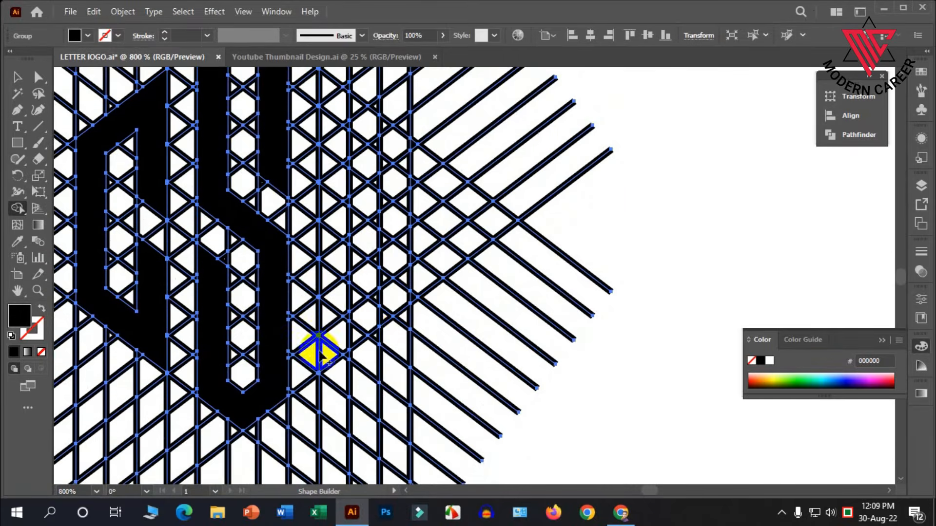
pyautogui.scroll(-1, 324, 346)
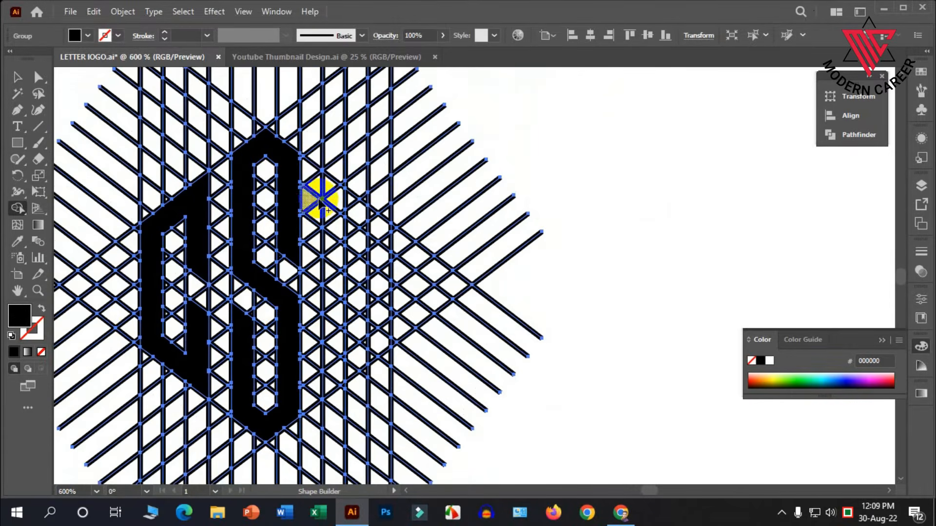
pyautogui.scroll(1, 317, 198)
pyautogui.scroll(-2, 322, 200)
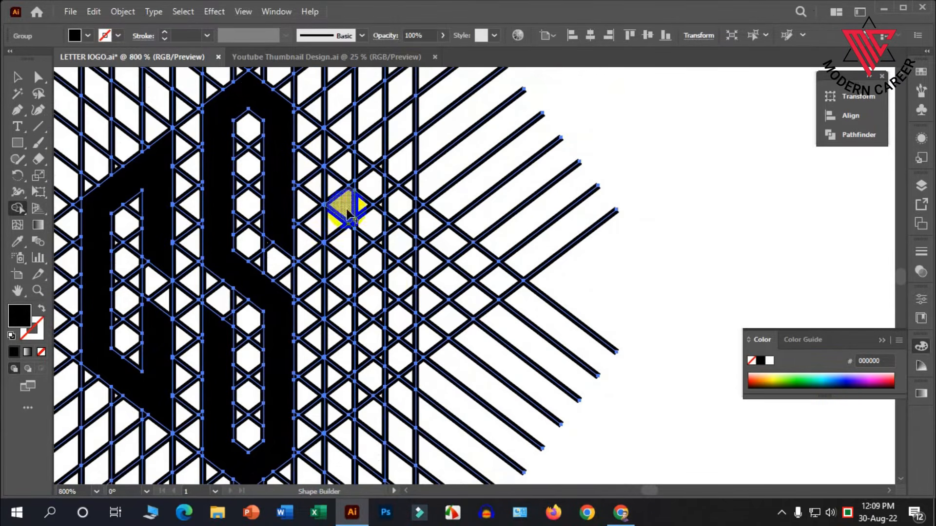
pyautogui.moveTo(327, 154)
pyautogui.mouseDown()
pyautogui.moveTo(326, 205)
pyautogui.moveTo(345, 195)
pyautogui.mouseUp()
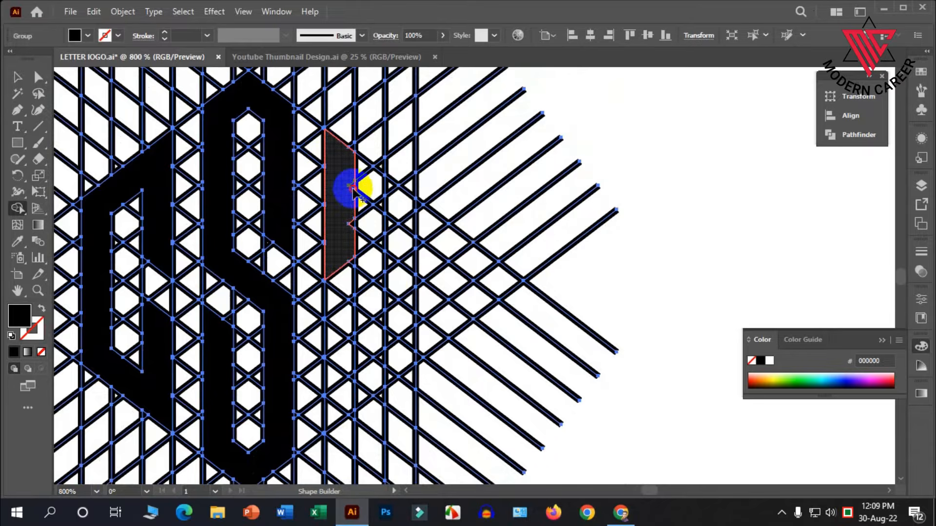
pyautogui.scroll(-2, 343, 217)
pyautogui.moveTo(352, 235)
pyautogui.mouseDown()
pyautogui.moveTo(338, 201)
pyautogui.moveTo(334, 256)
pyautogui.moveTo(353, 219)
pyautogui.mouseUp()
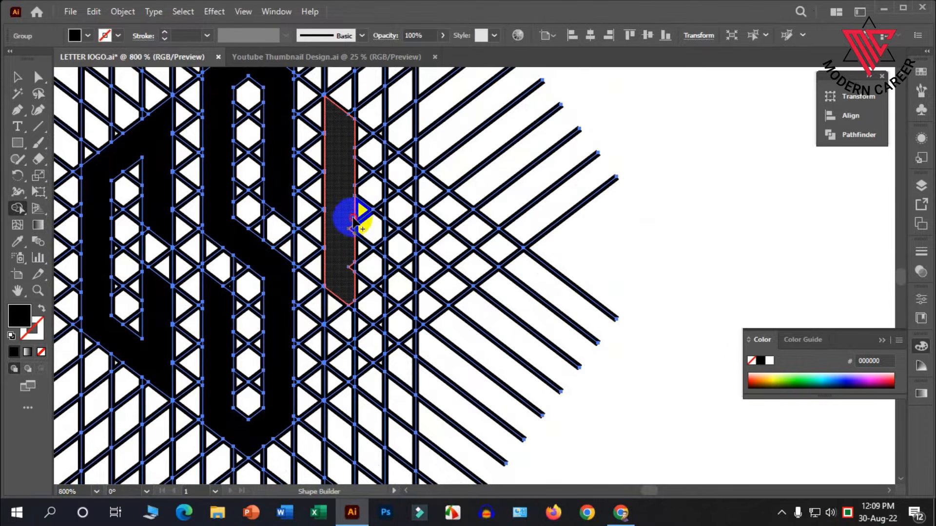
pyautogui.moveTo(351, 252)
pyautogui.mouseDown()
pyautogui.moveTo(338, 324)
pyautogui.moveTo(341, 284)
pyautogui.moveTo(350, 313)
pyautogui.moveTo(338, 302)
pyautogui.moveTo(336, 350)
pyautogui.mouseUp()
pyautogui.moveTo(345, 328)
pyautogui.mouseDown()
pyautogui.moveTo(349, 347)
pyautogui.moveTo(335, 383)
pyautogui.mouseUp()
pyautogui.scroll(1, 337, 341)
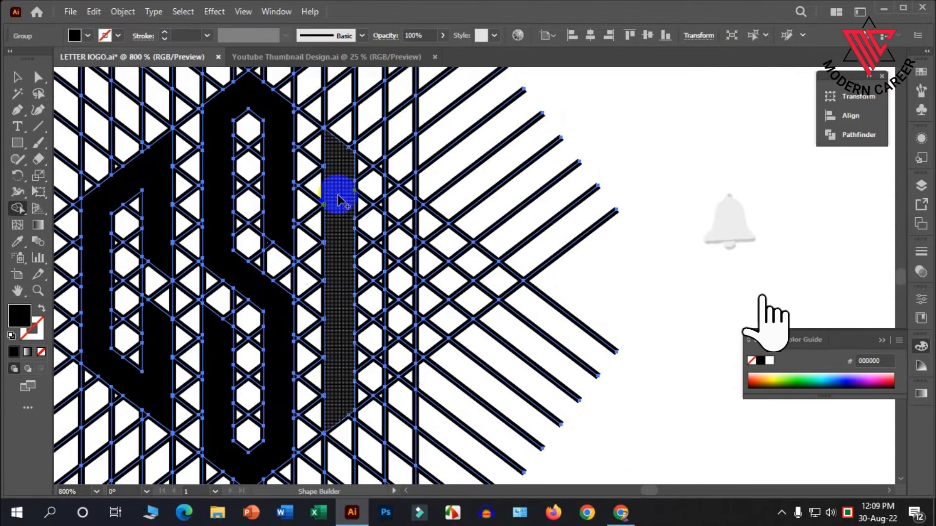
# Complete the D by merging its slanted top, outer side and slanted bottom with the stem.
pyautogui.moveTo(361, 165); pyautogui.dragTo(372, 181)
pyautogui.moveTo(344, 179)
pyautogui.mouseDown()
pyautogui.moveTo(342, 213)
pyautogui.moveTo(361, 183)
pyautogui.moveTo(396, 206)
pyautogui.moveTo(380, 180)
pyautogui.moveTo(396, 194)
pyautogui.moveTo(370, 188)
pyautogui.moveTo(397, 211)
pyautogui.mouseUp()
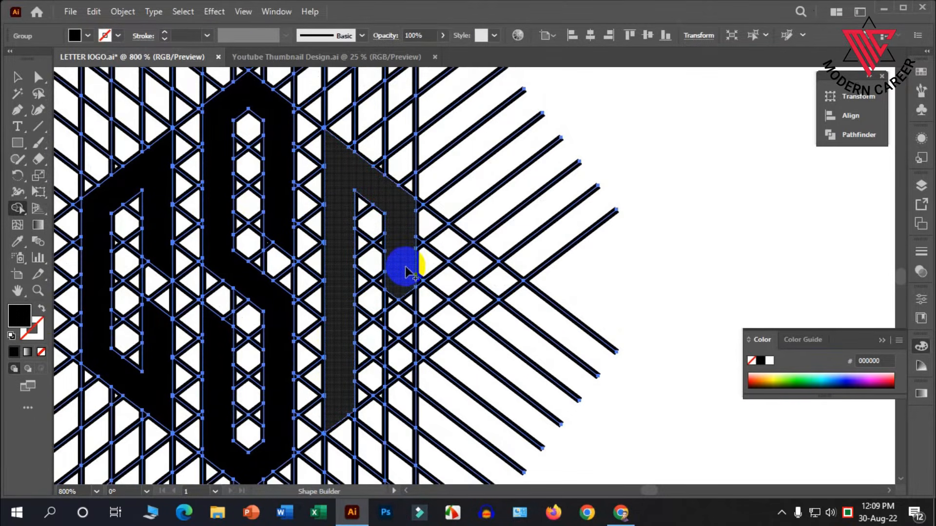
pyautogui.scroll(-1, 405, 266)
pyautogui.moveTo(392, 335)
pyautogui.mouseDown()
pyautogui.moveTo(390, 324)
pyautogui.moveTo(411, 323)
pyautogui.mouseUp()
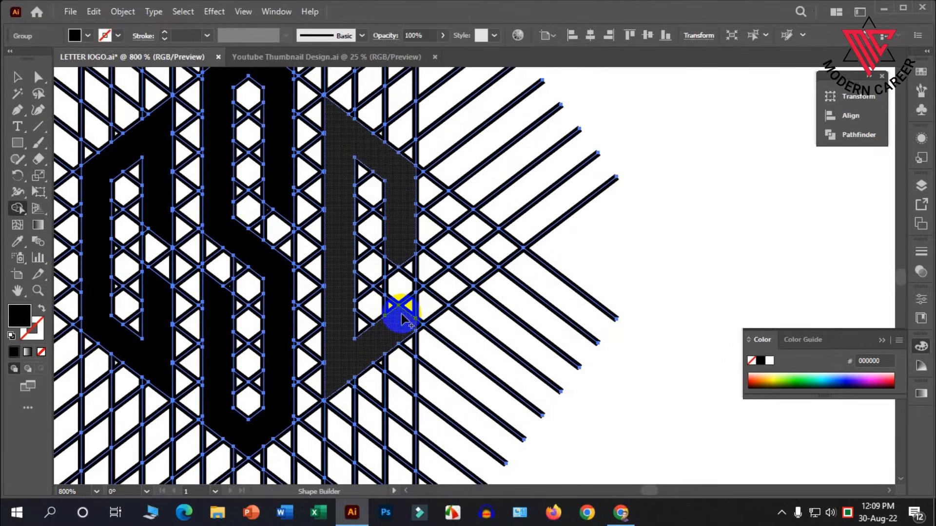
pyautogui.click(405, 291)
pyautogui.scroll(3, 401, 232)
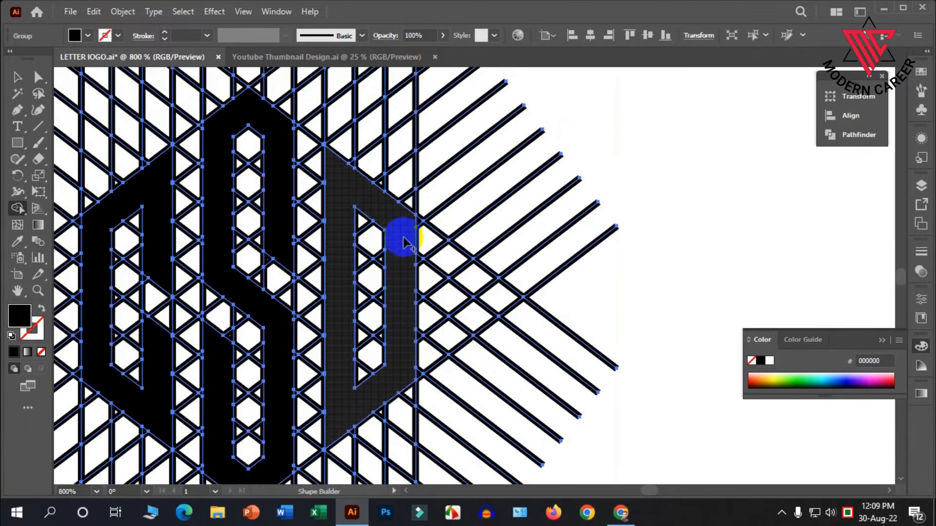
# Ungroup the grid artwork and move the C, S and D letters out to the blank area beside the grid.
pyautogui.scroll(-4, 403, 237)
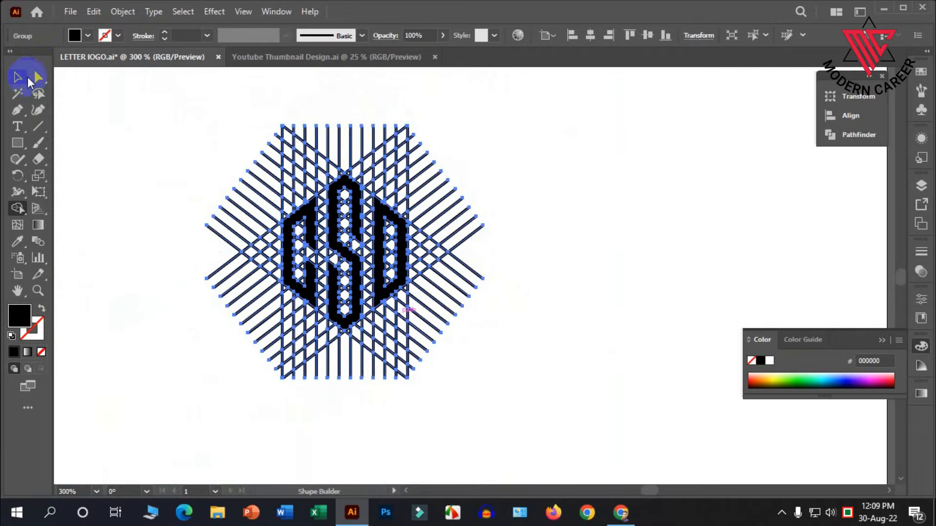
pyautogui.click(22, 79)
pyautogui.rightClick(294, 211)
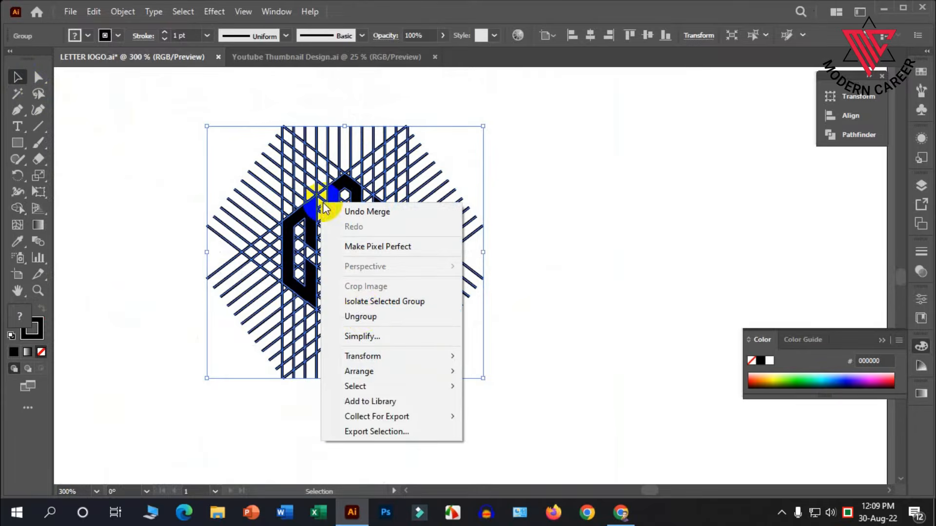
pyautogui.click(378, 316)
pyautogui.click(500, 312)
pyautogui.click(406, 256)
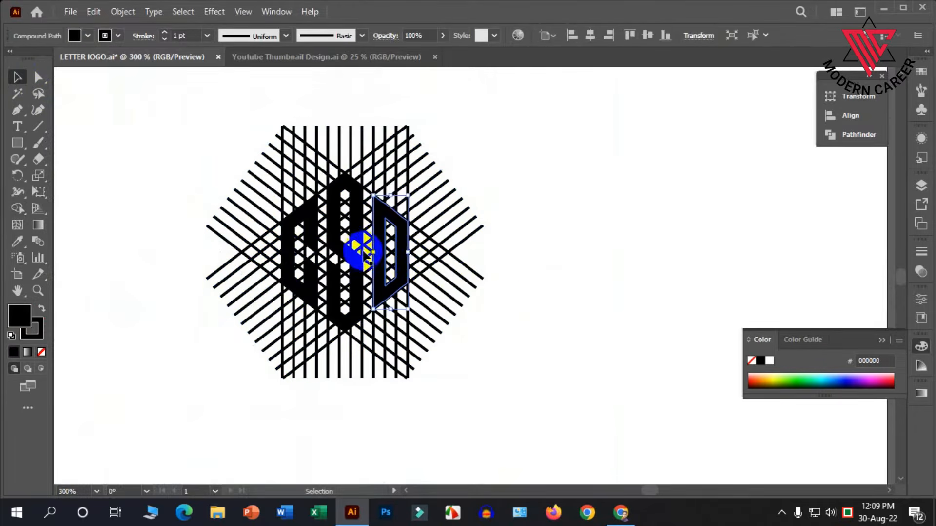
pyautogui.keyDown('shift'); pyautogui.click(357, 250); pyautogui.keyUp('shift')
pyautogui.keyDown('shift'); pyautogui.click(306, 229); pyautogui.keyUp('shift')
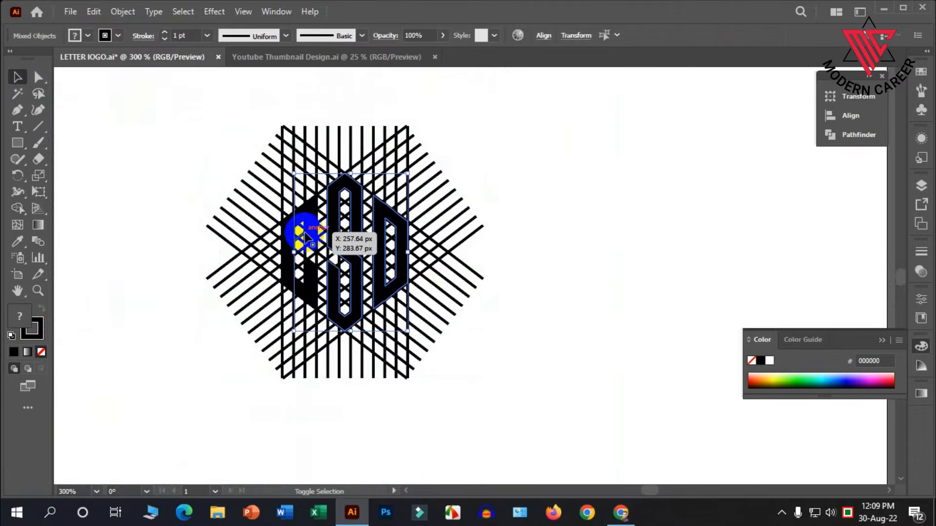
pyautogui.moveTo(307, 225); pyautogui.dragTo(535, 213)
pyautogui.click(514, 347)
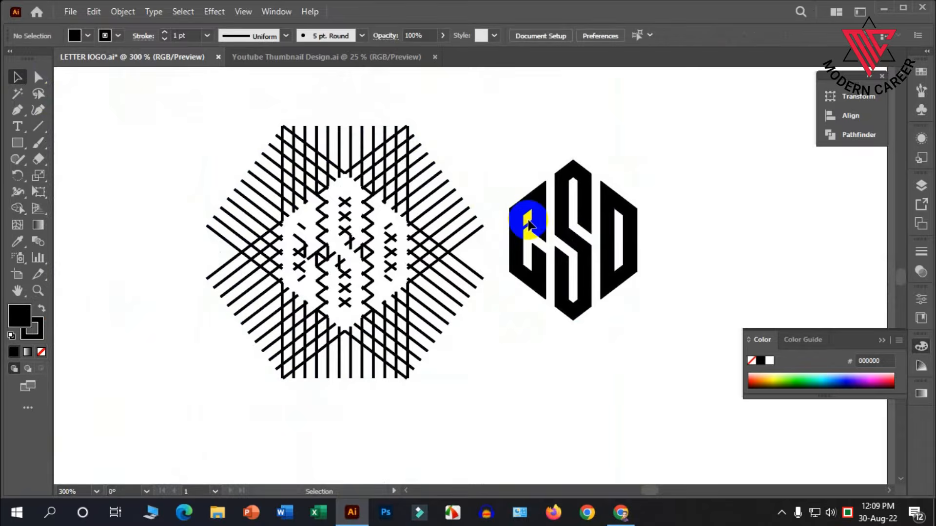
# Delete the stray grid line inside the C and all of the leftover hexagon grid lines.
pyautogui.click(529, 225)
pyautogui.click(524, 237)
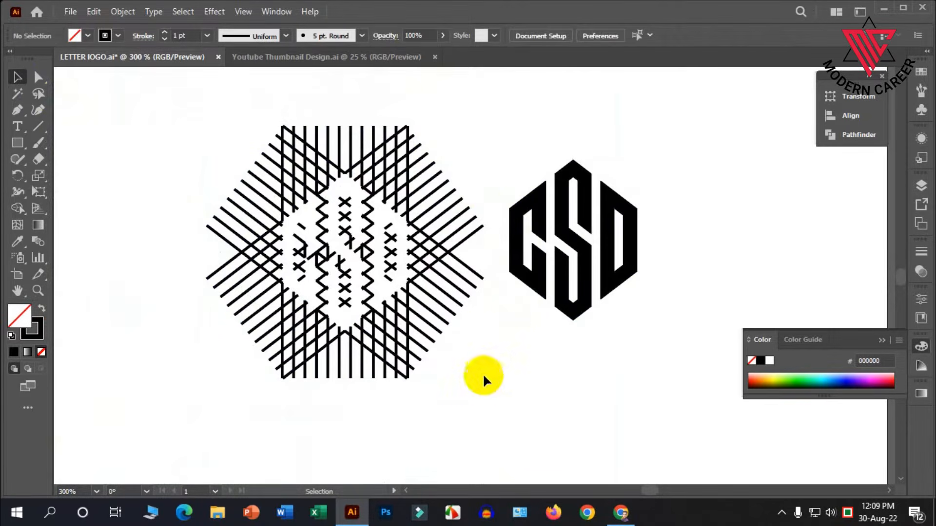
pyautogui.moveTo(253, 138); pyautogui.dragTo(188, 126)
pyautogui.press('Delete')
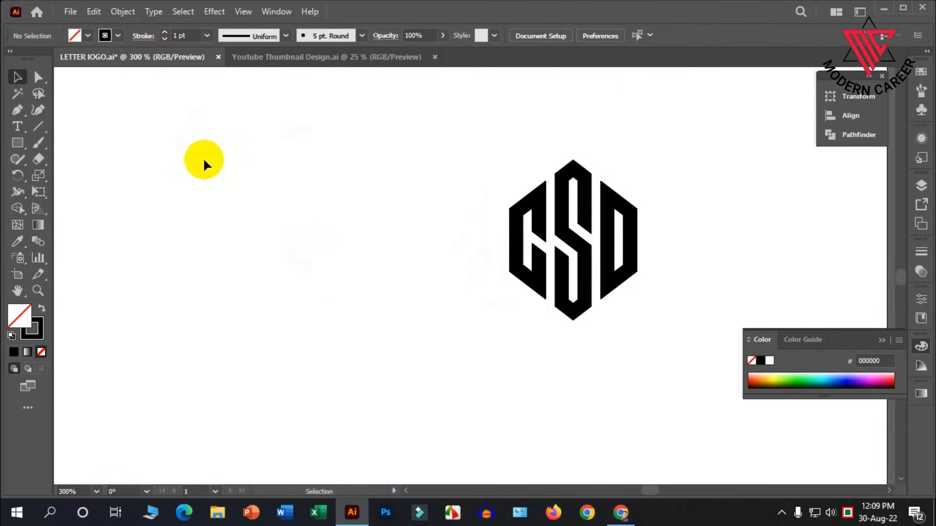
# Remove the stroke from the CSD letters and group them into one logo.
pyautogui.moveTo(639, 308); pyautogui.dragTo(468, 171)
pyautogui.moveTo(561, 238); pyautogui.dragTo(371, 241)
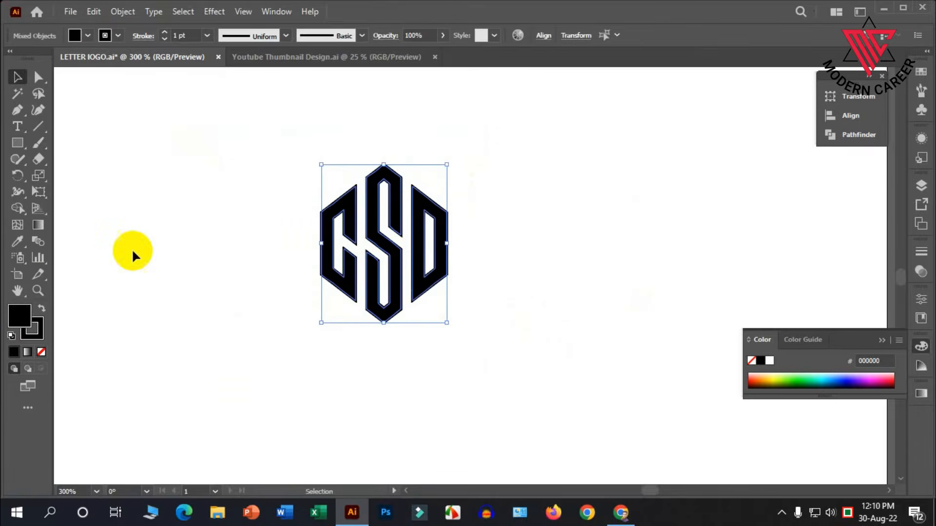
pyautogui.click(42, 352)
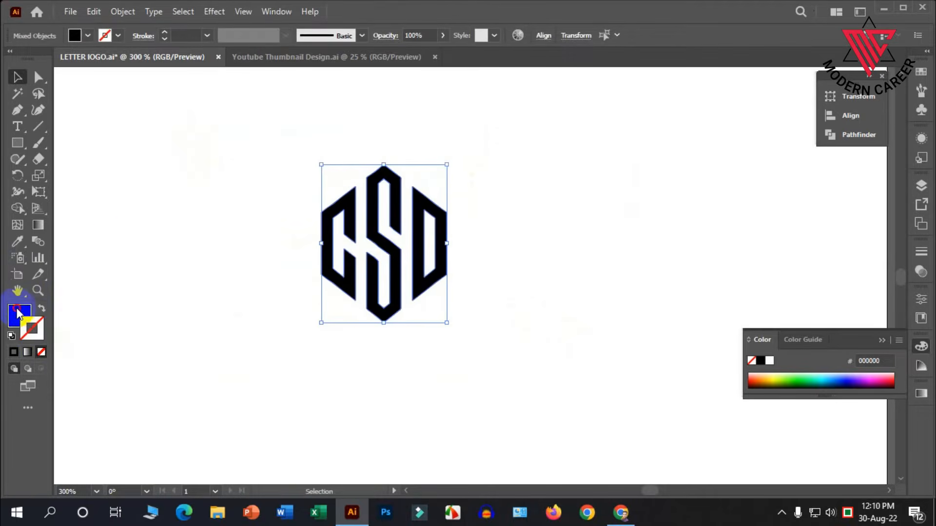
pyautogui.rightClick(382, 230)
pyautogui.click(419, 335)
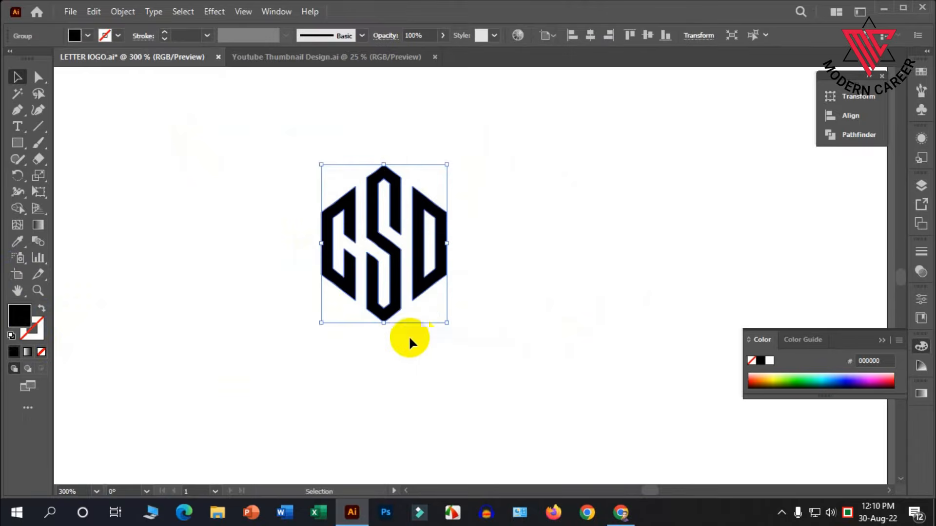
# Place the CSD logo beside the large ABC logo, below the captioned sample logos.
pyautogui.scroll(-1, 408, 334)
pyautogui.scroll(-3, 408, 335)
pyautogui.moveTo(397, 306); pyautogui.dragTo(323, 254)
pyautogui.click(262, 256)
# Examine the six shadowed sample logos and compare them with the large ABC and CSD logos on the artboard.
pyautogui.scroll(-3, 301, 327)
pyautogui.scroll(8, 303, 329)
pyautogui.scroll(-2, 527, 215)
pyautogui.scroll(3, 390, 273)
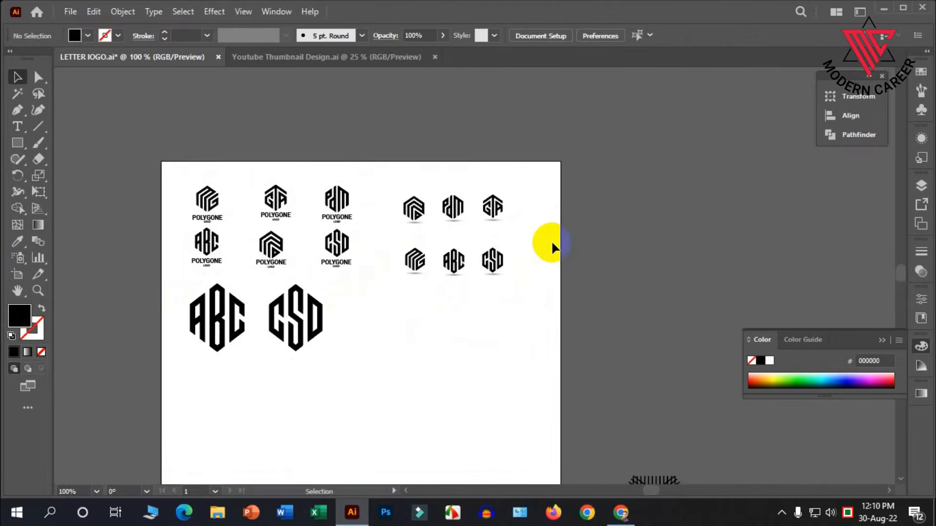
pyautogui.scroll(4, 494, 243)
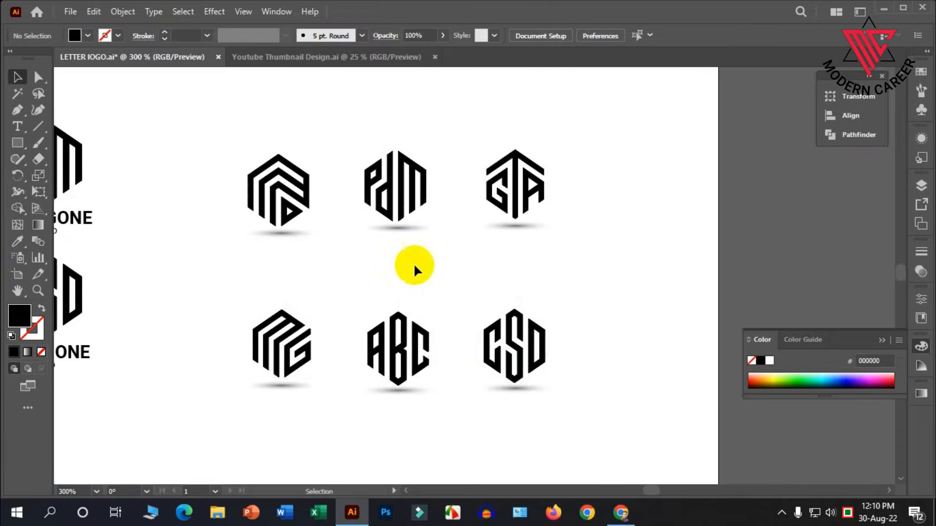
pyautogui.scroll(-1, 486, 340)
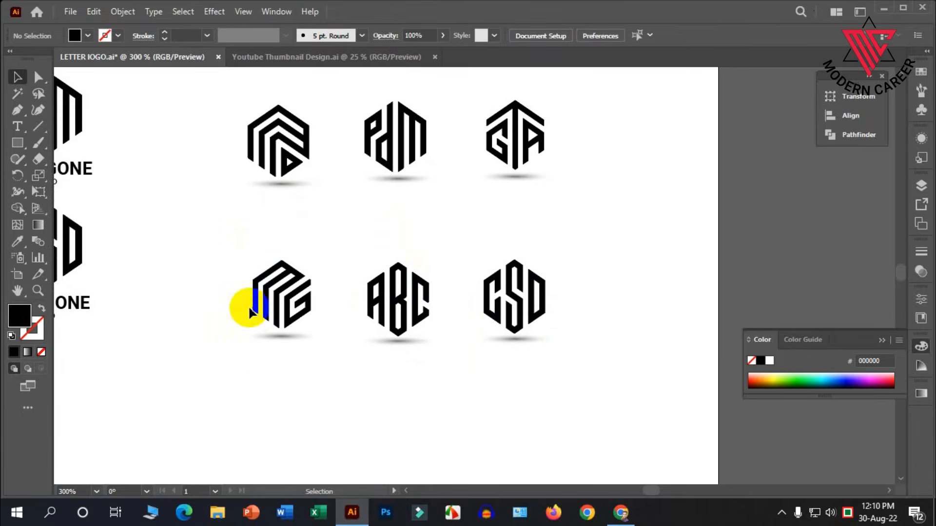
pyautogui.scroll(-1, 281, 298)
pyautogui.scroll(1, 312, 287)
pyautogui.scroll(-2, 336, 289)
pyautogui.scroll(-7, 383, 317)
pyautogui.scroll(-2, 407, 322)
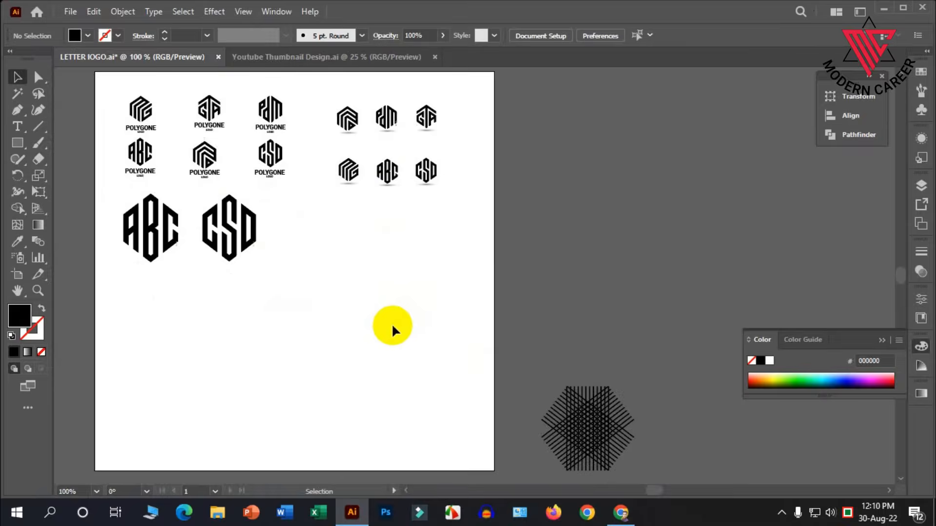
# Place a copy of the hexagon line grid on the artboard below the large CSD logo and enlarge it.
pyautogui.scroll(-1, 419, 341)
pyautogui.click(507, 385)
pyautogui.moveTo(519, 396); pyautogui.dragTo(331, 341)
pyautogui.scroll(2, 307, 378)
pyautogui.scroll(2, 329, 344)
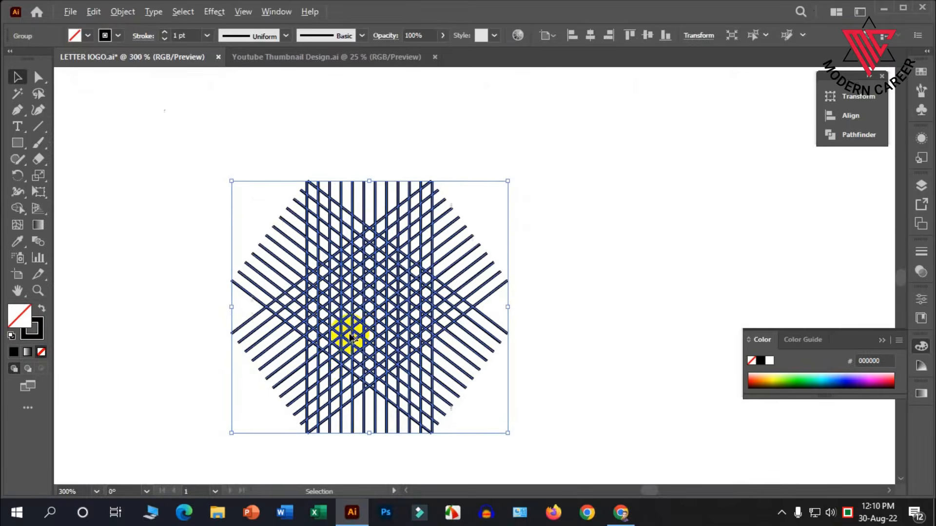
pyautogui.scroll(-2, 341, 336)
pyautogui.moveTo(423, 369); pyautogui.dragTo(435, 397)
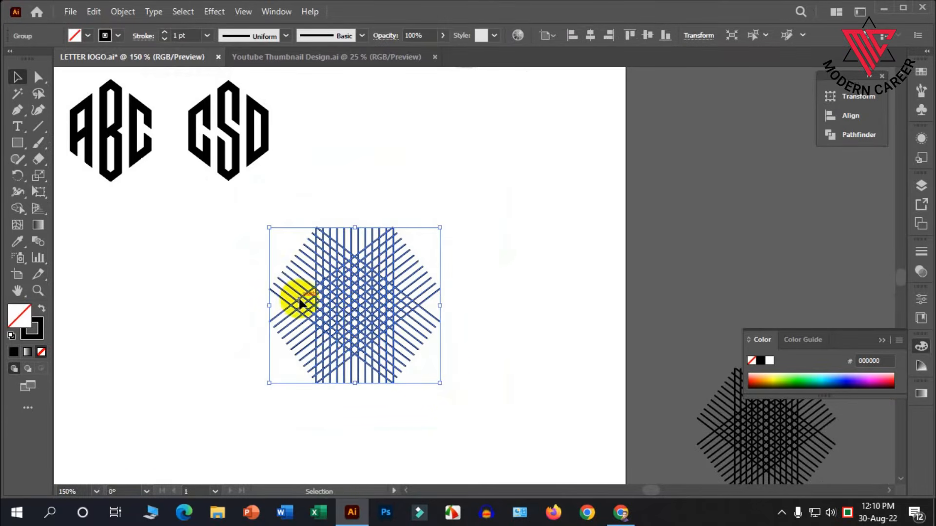
# With Shape Builder and a black fill without stroke, merge grid cells into the M's outer left leg and upper-left diagonal.
pyautogui.click(15, 212)
pyautogui.click(41, 309)
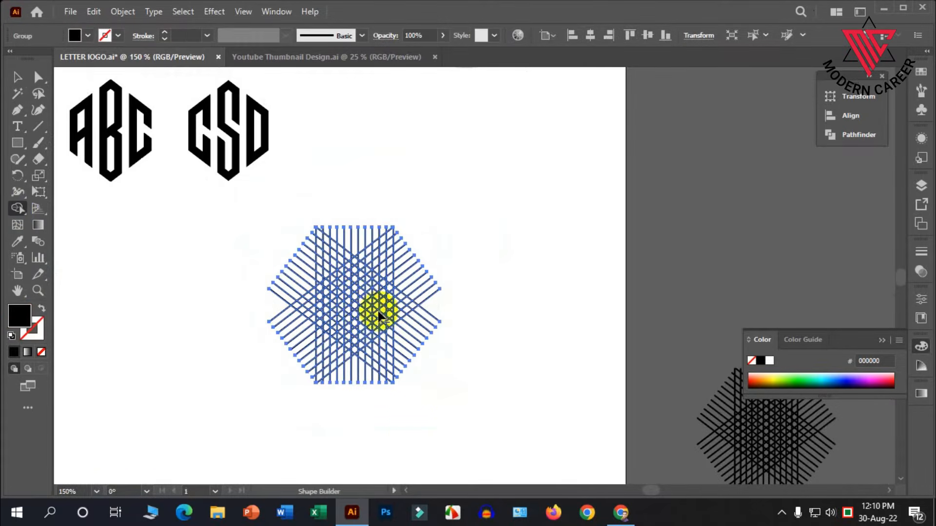
pyautogui.scroll(3, 376, 307)
pyautogui.scroll(2, 291, 373)
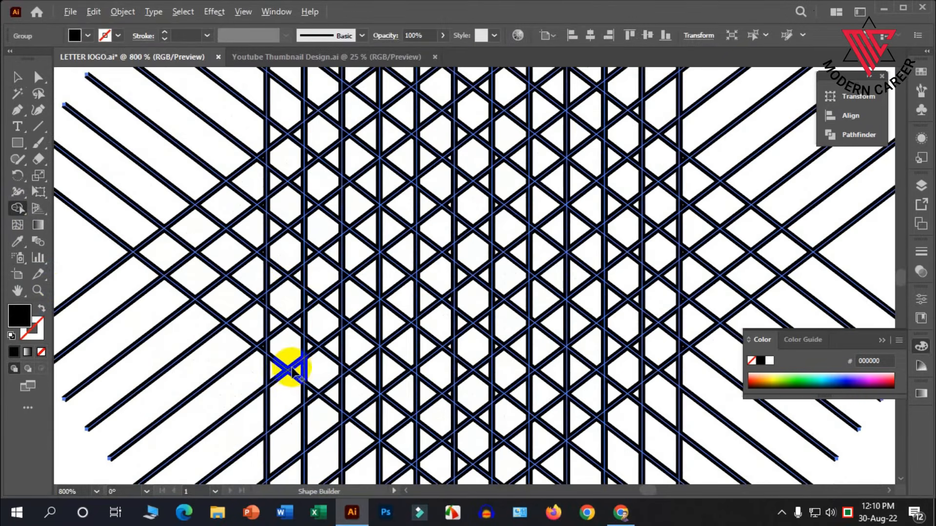
pyautogui.moveTo(290, 350)
pyautogui.mouseDown()
pyautogui.moveTo(285, 185)
pyautogui.moveTo(293, 206)
pyautogui.moveTo(286, 248)
pyautogui.moveTo(290, 217)
pyautogui.moveTo(330, 163)
pyautogui.moveTo(280, 207)
pyautogui.moveTo(285, 224)
pyautogui.moveTo(310, 190)
pyautogui.moveTo(271, 206)
pyautogui.moveTo(276, 199)
pyautogui.moveTo(273, 214)
pyautogui.moveTo(324, 192)
pyautogui.moveTo(361, 165)
pyautogui.mouseUp()
pyautogui.scroll(3, 286, 226)
pyautogui.scroll(-2, 287, 225)
pyautogui.scroll(2, 285, 220)
pyautogui.scroll(2, 275, 196)
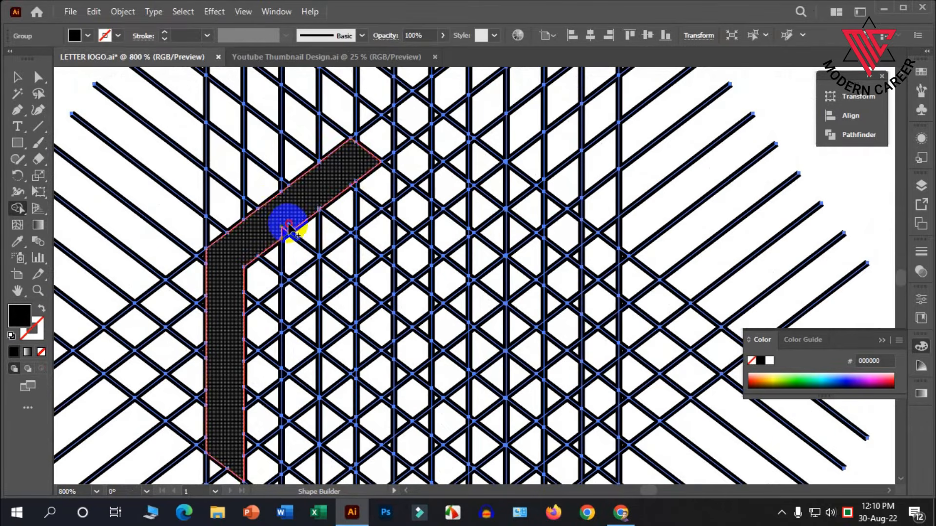
# Merge the cells around the hexagon's peak so the M's outer stroke turns a short way down the right slope.
pyautogui.scroll(-2, 238, 242)
pyautogui.scroll(1, 302, 219)
pyautogui.moveTo(366, 196)
pyautogui.mouseDown()
pyautogui.moveTo(318, 223)
pyautogui.moveTo(390, 213)
pyautogui.moveTo(381, 197)
pyautogui.mouseUp()
pyautogui.click(322, 216)
pyautogui.scroll(-10, 322, 216)
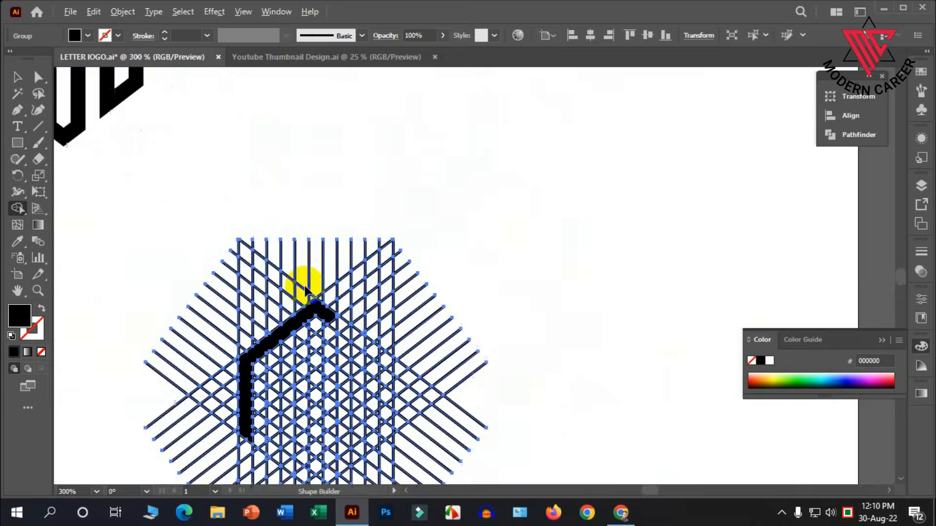
pyautogui.scroll(3, 303, 288)
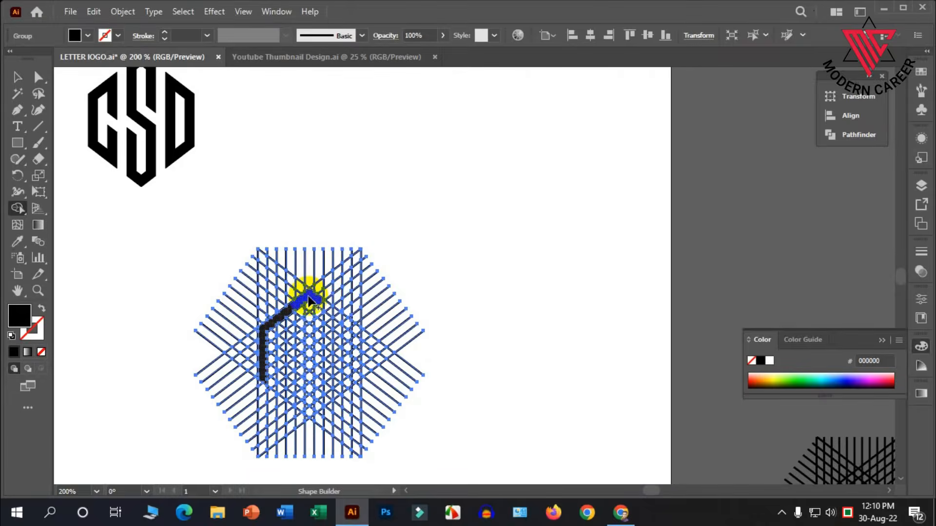
pyautogui.scroll(-2, 308, 299)
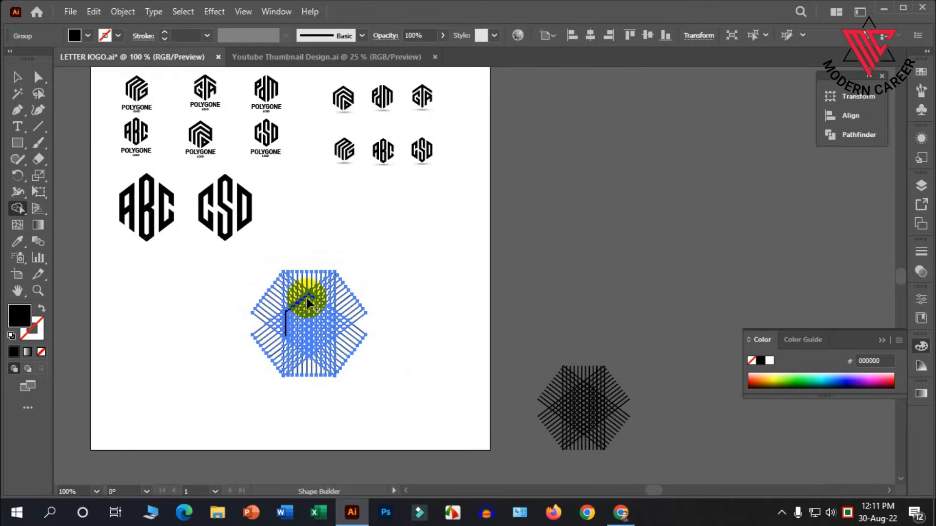
pyautogui.scroll(8, 307, 303)
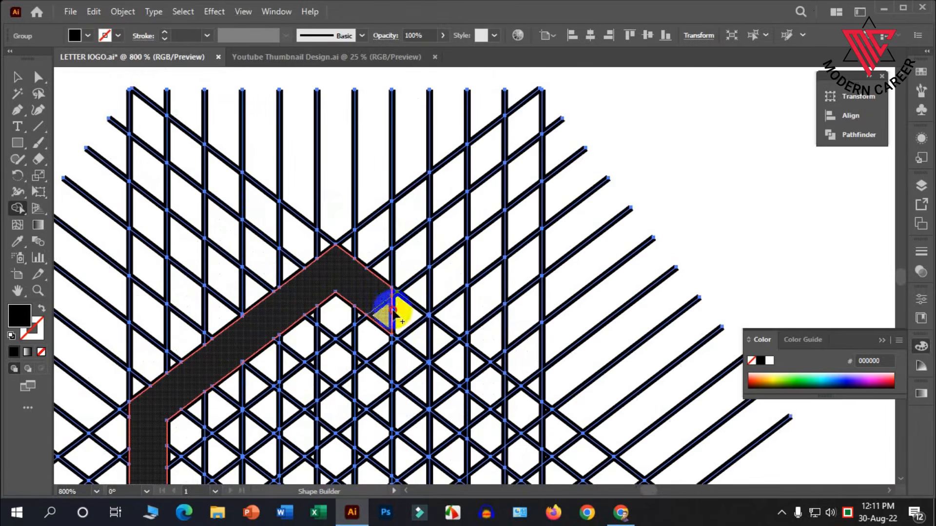
# Merge cells into the M's second diagonal and its middle vertical leg, parallel to the outer stroke.
pyautogui.moveTo(397, 320)
pyautogui.mouseDown()
pyautogui.moveTo(301, 379)
pyautogui.moveTo(359, 355)
pyautogui.moveTo(297, 393)
pyautogui.mouseUp()
pyautogui.scroll(-1, 297, 378)
pyautogui.moveTo(289, 353)
pyautogui.mouseDown()
pyautogui.moveTo(265, 371)
pyautogui.moveTo(278, 352)
pyautogui.moveTo(270, 368)
pyautogui.moveTo(303, 370)
pyautogui.moveTo(249, 395)
pyautogui.moveTo(258, 383)
pyautogui.moveTo(220, 413)
pyautogui.mouseUp()
pyautogui.scroll(-1, 228, 396)
pyautogui.scroll(-5, 242, 369)
pyautogui.moveTo(227, 306); pyautogui.dragTo(223, 400)
pyautogui.moveTo(208, 333)
pyautogui.mouseDown()
pyautogui.moveTo(209, 370)
pyautogui.moveTo(209, 393)
pyautogui.mouseUp()
pyautogui.scroll(-4, 220, 393)
pyautogui.moveTo(225, 351); pyautogui.dragTo(223, 430)
pyautogui.moveTo(210, 367); pyautogui.dragTo(210, 383)
pyautogui.moveTo(211, 420); pyautogui.dragTo(233, 450)
pyautogui.moveTo(208, 361); pyautogui.dragTo(210, 386)
# Extend the M's right slope downward and merge the third diagonal running back down toward the centre.
pyautogui.scroll(1, 340, 146)
pyautogui.moveTo(397, 155); pyautogui.dragTo(427, 166)
pyautogui.moveTo(400, 126); pyautogui.dragTo(474, 171)
pyautogui.hotkey('ctrl', 'z')
pyautogui.moveTo(416, 136); pyautogui.dragTo(475, 168)
pyautogui.moveTo(399, 217)
pyautogui.mouseDown()
pyautogui.moveTo(339, 261)
pyautogui.moveTo(383, 243)
pyautogui.moveTo(294, 302)
pyautogui.moveTo(315, 258)
pyautogui.mouseUp()
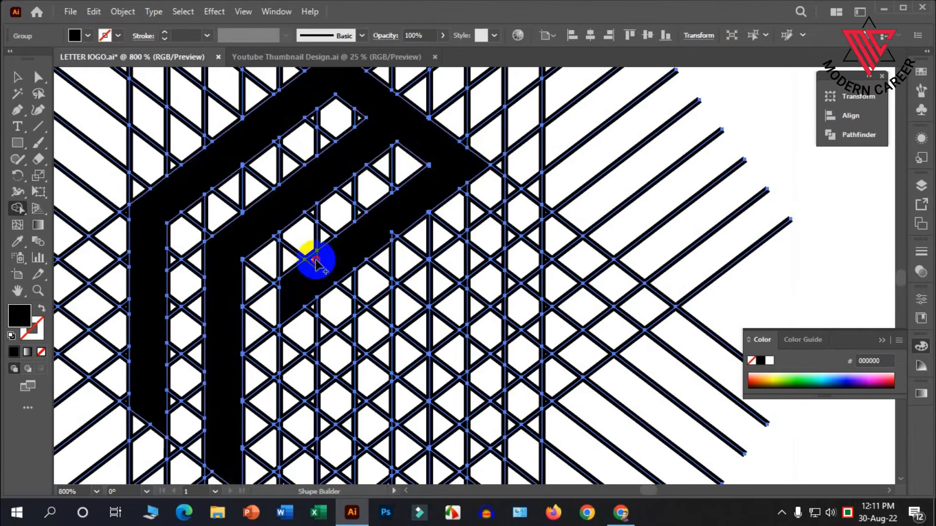
# Merge cells into the M's third vertical leg below the innermost diagonal, ending it with a slanted foot.
pyautogui.scroll(-2, 389, 233)
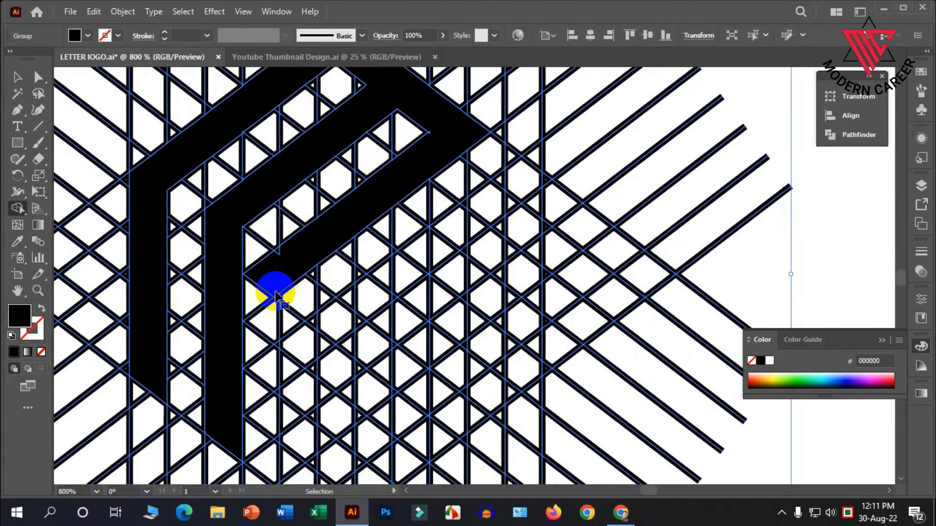
pyautogui.moveTo(324, 233); pyautogui.dragTo(305, 239)
pyautogui.moveTo(397, 198); pyautogui.dragTo(395, 207)
pyautogui.moveTo(306, 252)
pyautogui.mouseDown()
pyautogui.moveTo(303, 317)
pyautogui.moveTo(312, 266)
pyautogui.mouseUp()
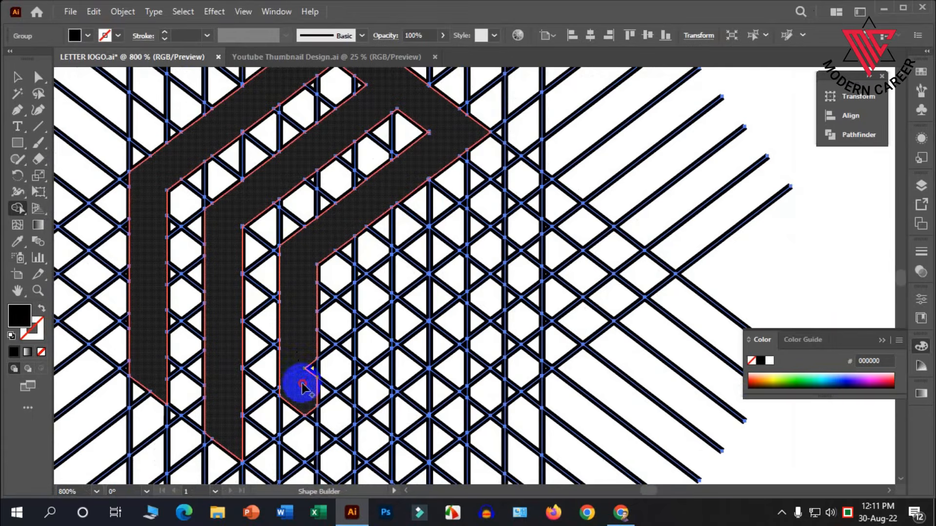
pyautogui.moveTo(312, 381); pyautogui.dragTo(309, 382)
pyautogui.scroll(-3, 308, 382)
pyautogui.moveTo(303, 339)
pyautogui.mouseDown()
pyautogui.moveTo(302, 399)
pyautogui.moveTo(295, 392)
pyautogui.mouseUp()
pyautogui.moveTo(295, 384)
pyautogui.mouseDown()
pyautogui.moveTo(297, 419)
pyautogui.moveTo(311, 403)
pyautogui.mouseUp()
pyautogui.moveTo(304, 416); pyautogui.dragTo(312, 442)
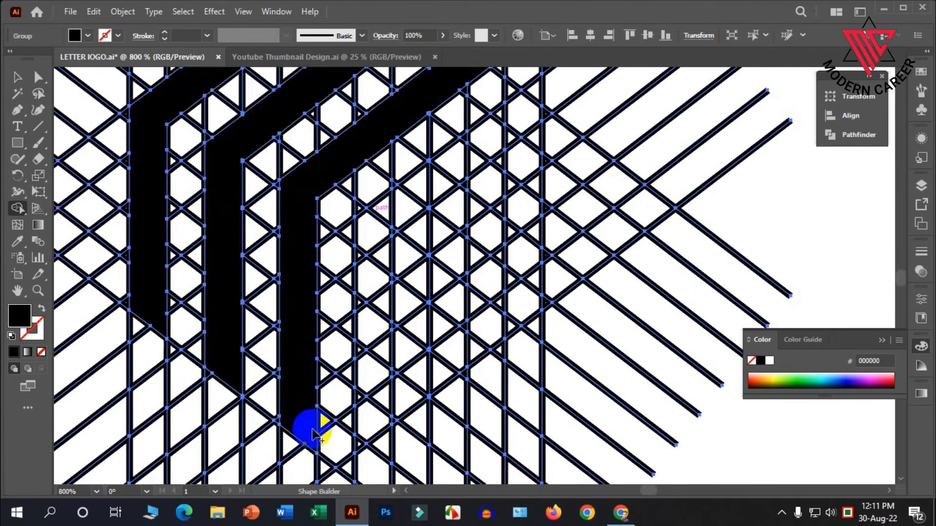
# Merge cells into the G's vertical stem beside the M's third leg and its top diagonal arm up to the right edge.
pyautogui.scroll(1, 303, 399)
pyautogui.keyDown('alt'); pyautogui.scroll(-5, 403, 250); pyautogui.keyUp('alt')
pyautogui.scroll(-1, 380, 303)
pyautogui.keyDown('alt'); pyautogui.scroll(4, 367, 331); pyautogui.keyUp('alt')
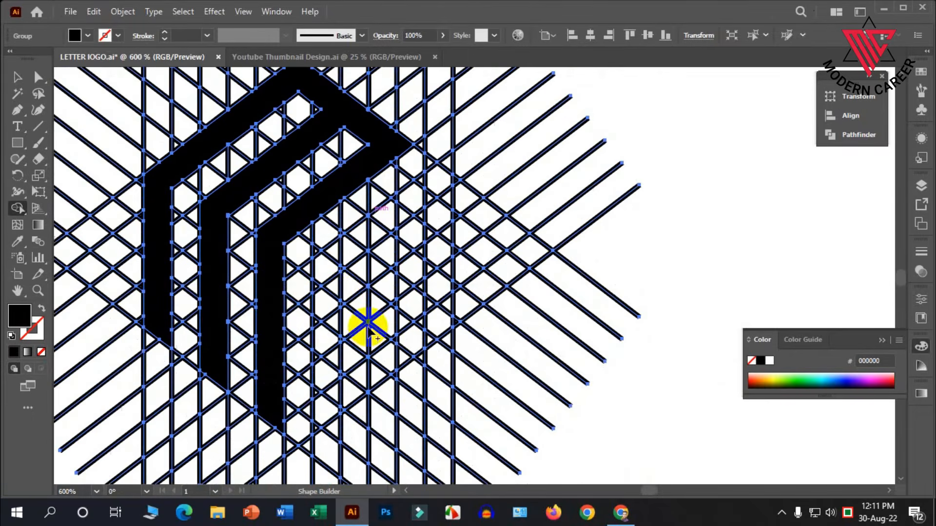
pyautogui.keyDown('alt'); pyautogui.scroll(-7, 342, 296); pyautogui.keyUp('alt')
pyautogui.keyDown('alt'); pyautogui.scroll(1, 346, 271); pyautogui.keyUp('alt')
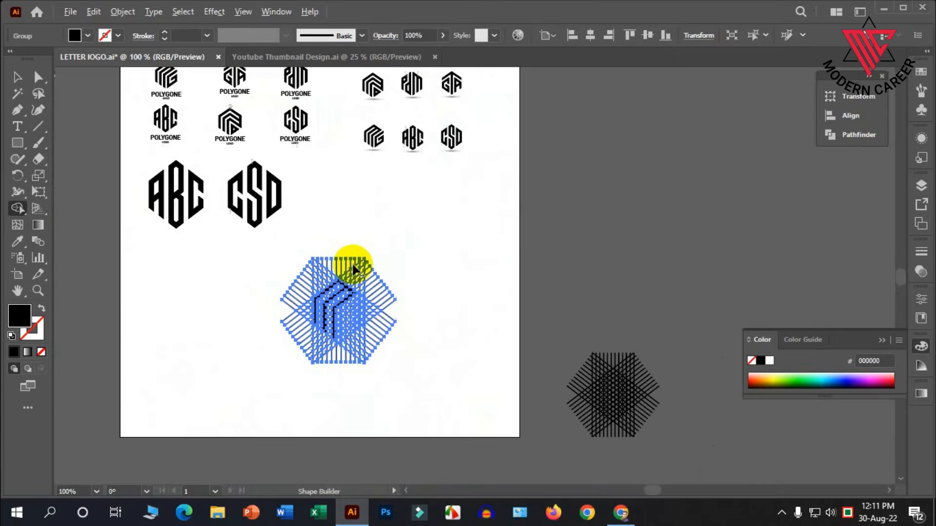
pyautogui.keyDown('alt'); pyautogui.scroll(5, 374, 151); pyautogui.keyUp('alt')
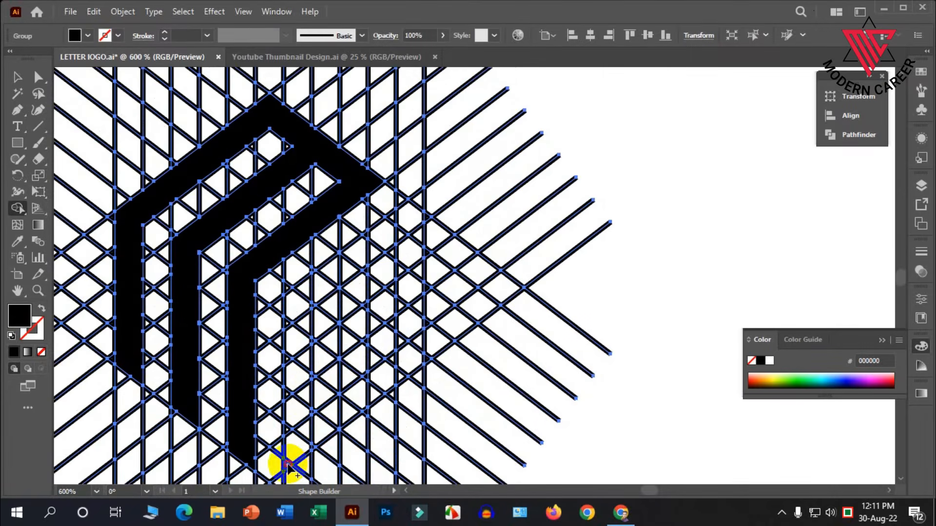
pyautogui.moveTo(287, 465)
pyautogui.mouseDown()
pyautogui.moveTo(292, 376)
pyautogui.moveTo(287, 427)
pyautogui.mouseUp()
pyautogui.moveTo(288, 361)
pyautogui.mouseDown()
pyautogui.moveTo(289, 339)
pyautogui.moveTo(305, 411)
pyautogui.moveTo(307, 336)
pyautogui.mouseUp()
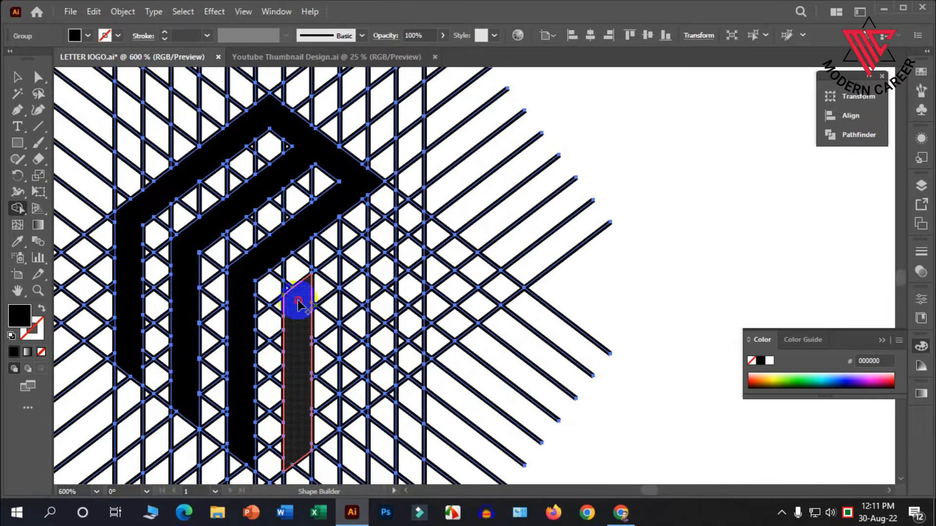
pyautogui.moveTo(297, 269); pyautogui.dragTo(296, 269)
pyautogui.hotkey('ctrl', 'z')
pyautogui.moveTo(302, 309); pyautogui.dragTo(327, 285)
pyautogui.moveTo(412, 220)
pyautogui.mouseDown()
pyautogui.moveTo(355, 251)
pyautogui.moveTo(400, 217)
pyautogui.moveTo(423, 222)
pyautogui.mouseUp()
pyautogui.scroll(-2, 313, 372)
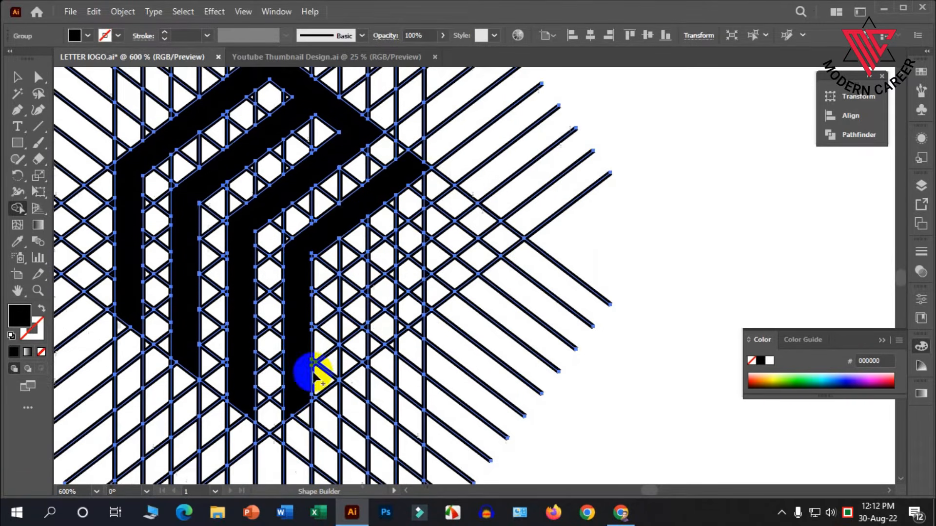
# Merge cells into the G's bottom diagonal arm from the foot of the stem to the right edge.
pyautogui.moveTo(302, 407)
pyautogui.mouseDown()
pyautogui.moveTo(356, 338)
pyautogui.moveTo(312, 394)
pyautogui.moveTo(319, 393)
pyautogui.mouseUp()
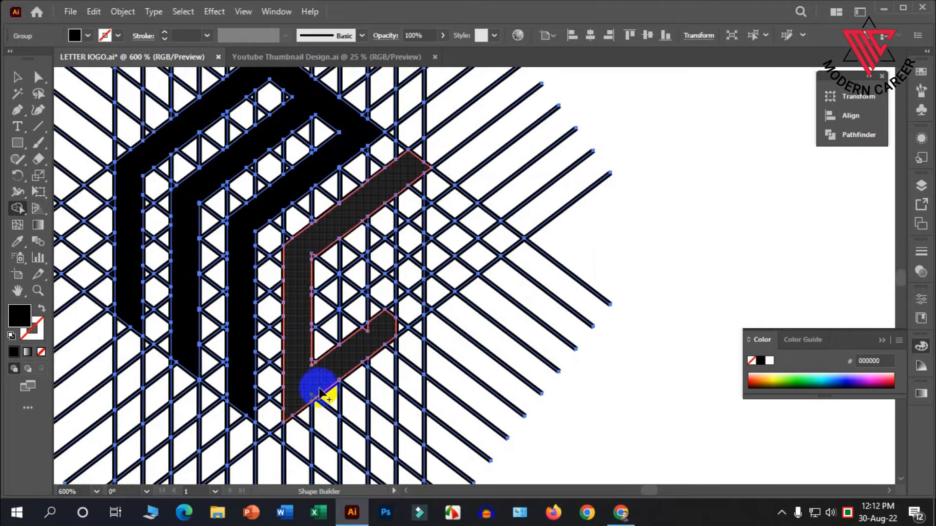
pyautogui.moveTo(360, 341)
pyautogui.mouseDown()
pyautogui.moveTo(370, 323)
pyautogui.moveTo(370, 344)
pyautogui.moveTo(402, 314)
pyautogui.mouseUp()
pyautogui.moveTo(392, 314); pyautogui.dragTo(420, 295)
pyautogui.moveTo(410, 180)
pyautogui.mouseDown()
pyautogui.moveTo(417, 200)
pyautogui.moveTo(409, 234)
pyautogui.moveTo(403, 220)
pyautogui.mouseUp()
pyautogui.hotkey('ctrl', 'z')
pyautogui.press('v')
pyautogui.click(411, 277)
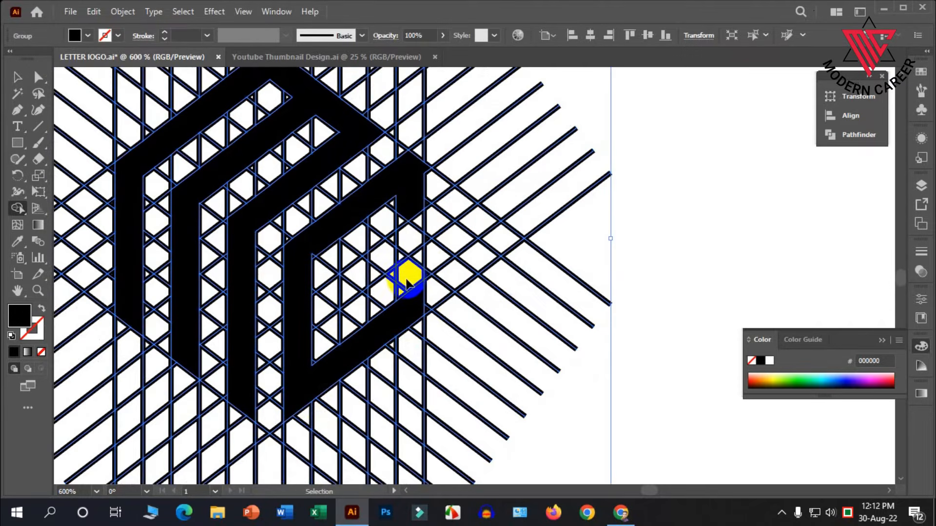
# Merge cells up the G's right side from the bottom arm, stopping one gap below the top arm.
pyautogui.hotkey('shift', 'm')
pyautogui.moveTo(414, 250); pyautogui.dragTo(414, 247)
pyautogui.moveTo(408, 294); pyautogui.dragTo(405, 252)
pyautogui.moveTo(404, 296); pyautogui.dragTo(403, 293)
pyautogui.moveTo(411, 243); pyautogui.dragTo(419, 222)
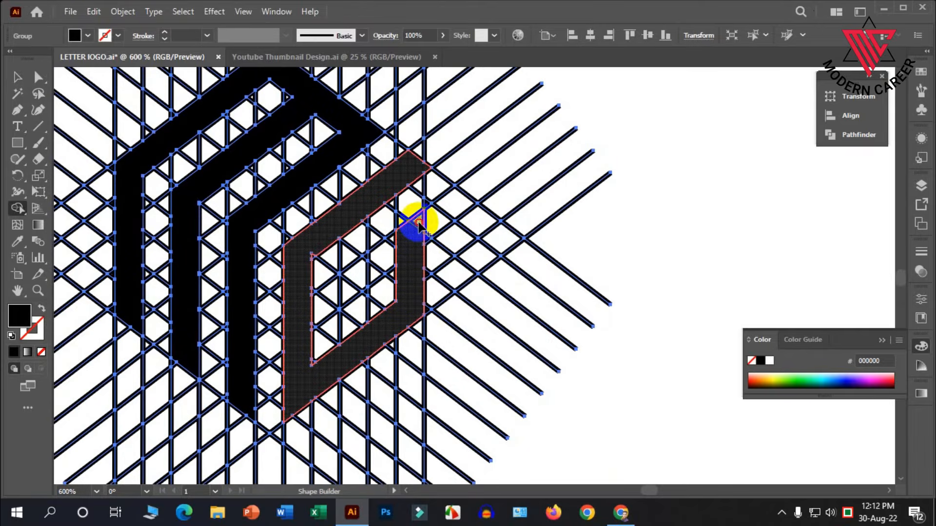
# Merge cells into the G's inner diagonal bar running back from the right side, with a vertical cut at its end.
pyautogui.moveTo(406, 260); pyautogui.dragTo(383, 256)
pyautogui.moveTo(401, 252); pyautogui.dragTo(391, 245)
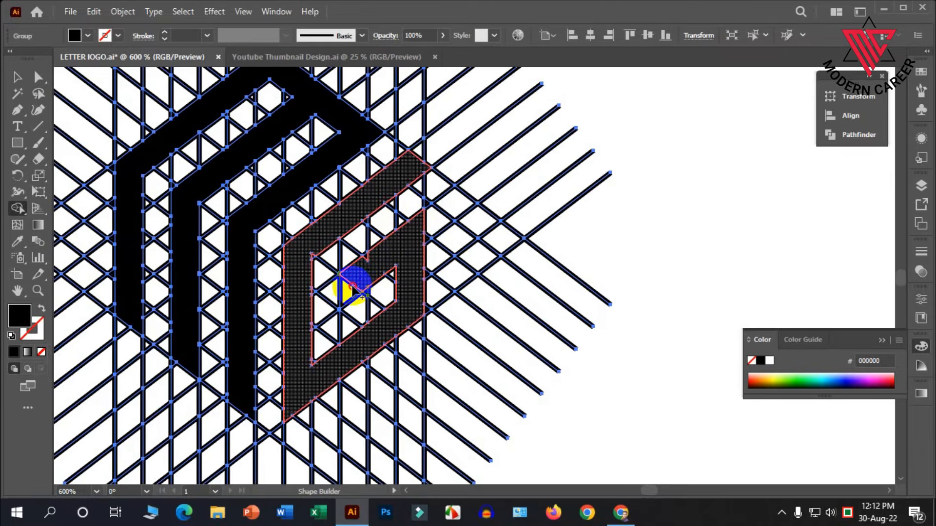
pyautogui.moveTo(350, 292); pyautogui.dragTo(383, 286)
pyautogui.press('v')
pyautogui.hotkey('shift', 'm')
pyautogui.click(369, 277)
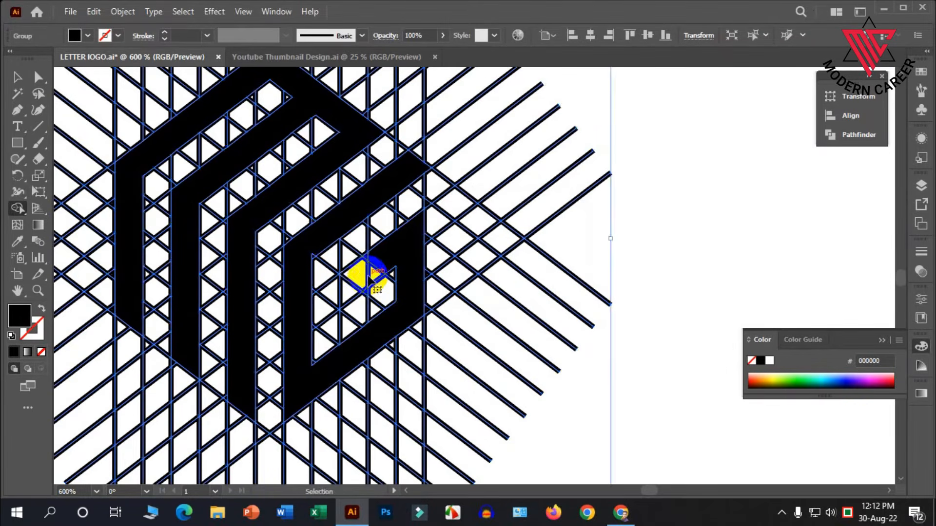
pyautogui.moveTo(375, 267)
pyautogui.mouseDown()
pyautogui.moveTo(362, 267)
pyautogui.moveTo(376, 254)
pyautogui.mouseUp()
pyautogui.scroll(2, 389, 267)
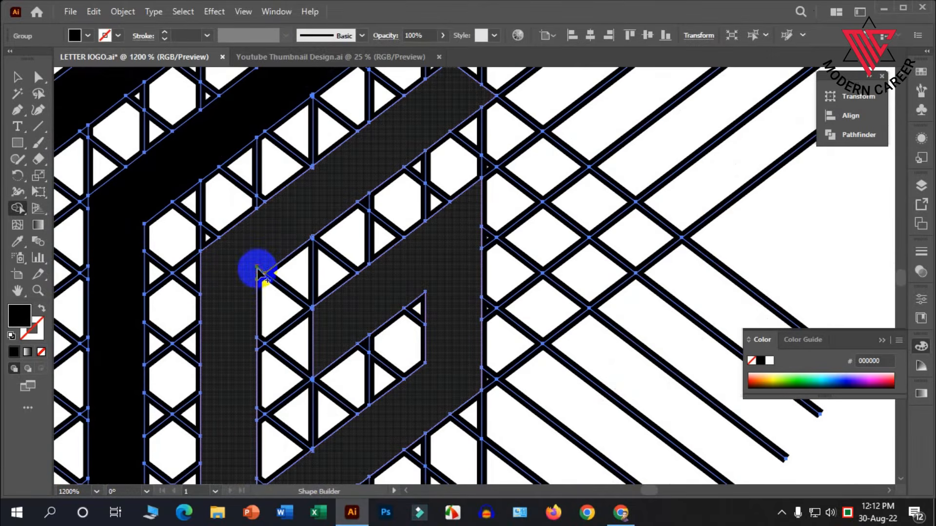
pyautogui.scroll(-3, 334, 209)
pyautogui.click(397, 288)
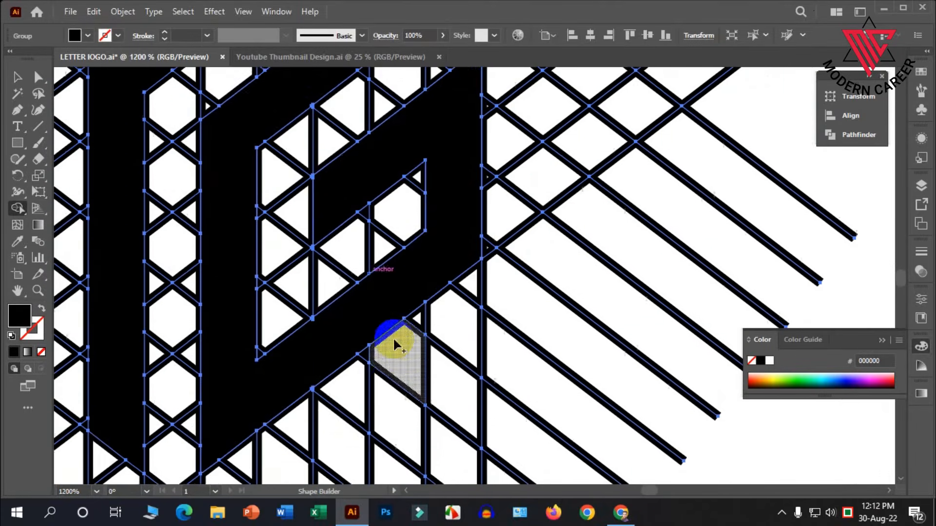
pyautogui.scroll(-3, 394, 345)
# Ungroup the grid and move the merged M and G shapes together out of the remaining lines.
pyautogui.press('v')
pyautogui.rightClick(303, 178)
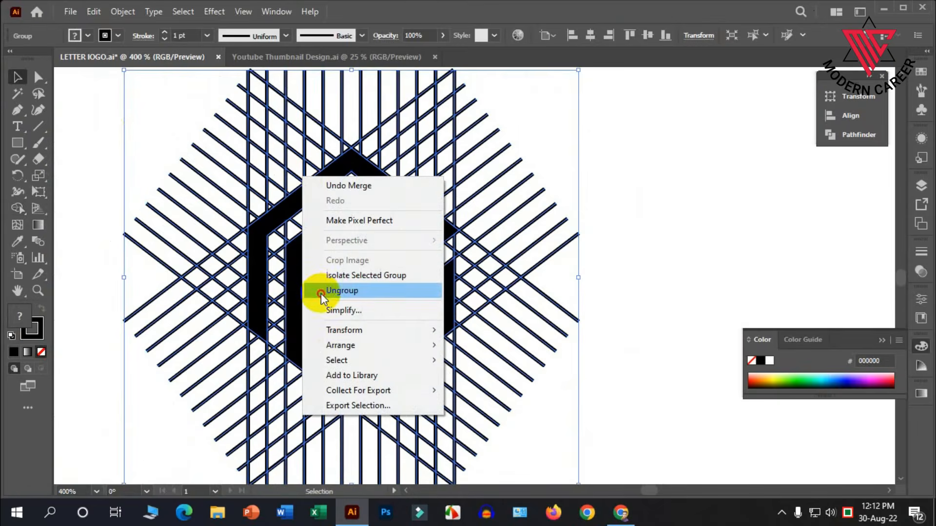
pyautogui.click(341, 290)
pyautogui.click(518, 317)
pyautogui.click(396, 308)
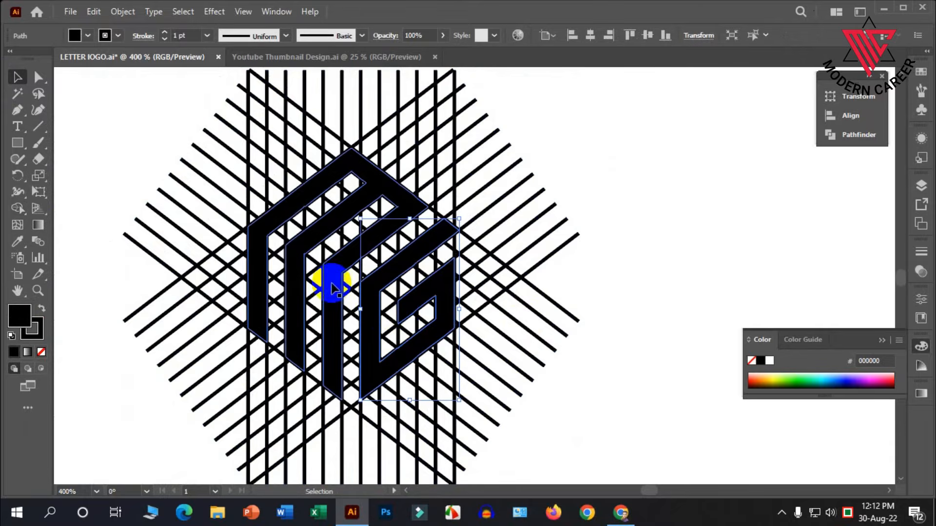
pyautogui.keyDown('shift'); pyautogui.click(325, 278); pyautogui.keyUp('shift')
pyautogui.scroll(-1, 317, 282)
pyautogui.moveTo(343, 274)
pyautogui.mouseDown()
pyautogui.moveTo(564, 359)
pyautogui.moveTo(621, 359)
pyautogui.moveTo(653, 411)
pyautogui.mouseUp()
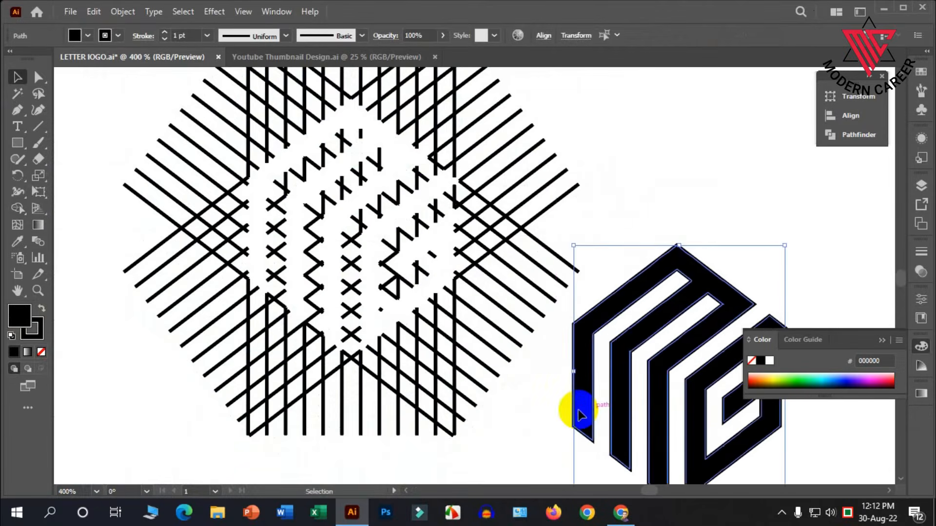
# Delete all of the leftover hexagon grid lines around the extracted MG letters.
pyautogui.scroll(-2, 354, 331)
pyautogui.click(300, 181)
pyautogui.press('Delete')
pyautogui.moveTo(223, 153)
pyautogui.mouseDown()
pyautogui.moveTo(247, 238)
pyautogui.moveTo(324, 287)
pyautogui.mouseUp()
pyautogui.press('Delete')
pyautogui.moveTo(412, 386); pyautogui.dragTo(336, 138)
pyautogui.press('Delete')
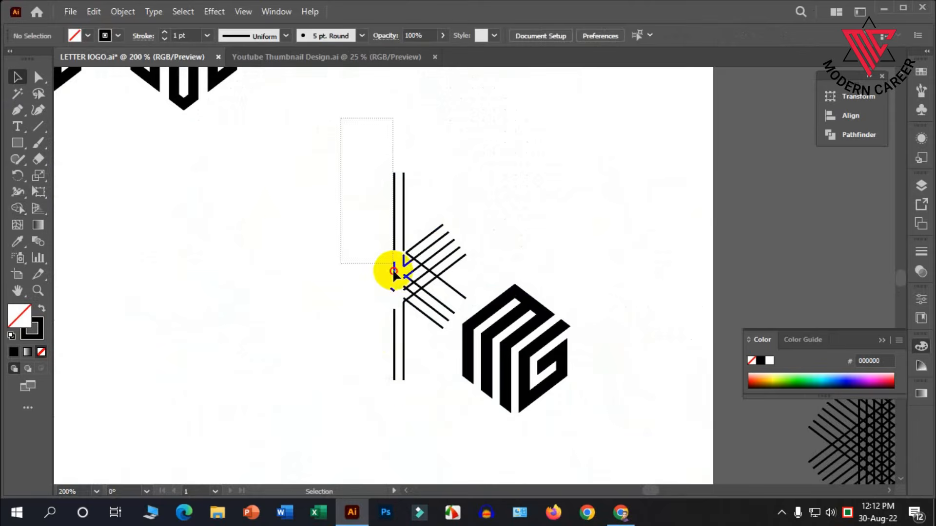
pyautogui.moveTo(434, 393); pyautogui.dragTo(434, 391)
pyautogui.press('Delete')
# Remove the stroke from the M and G letters and group them into one logo.
pyautogui.moveTo(555, 370); pyautogui.dragTo(471, 295)
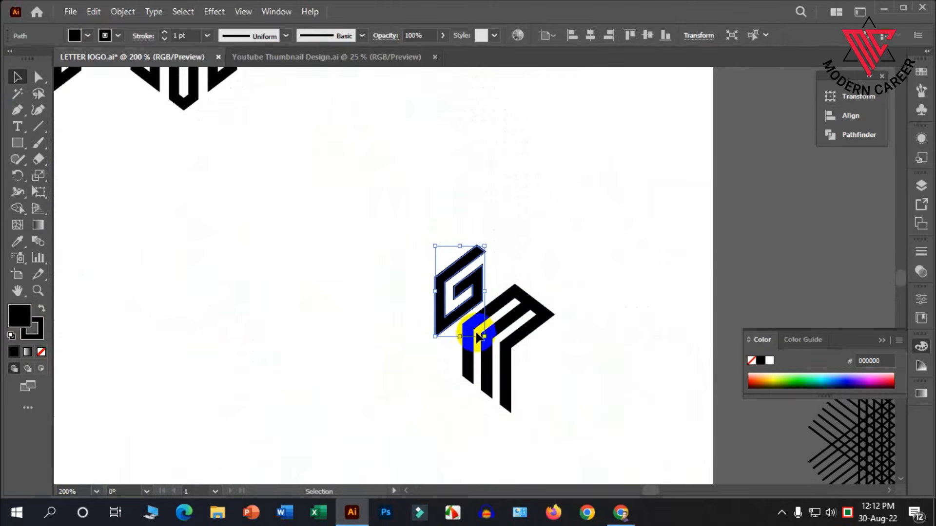
pyautogui.hotkey('ctrl', 'z')
pyautogui.moveTo(565, 437)
pyautogui.mouseDown()
pyautogui.moveTo(488, 352)
pyautogui.moveTo(340, 301)
pyautogui.mouseUp()
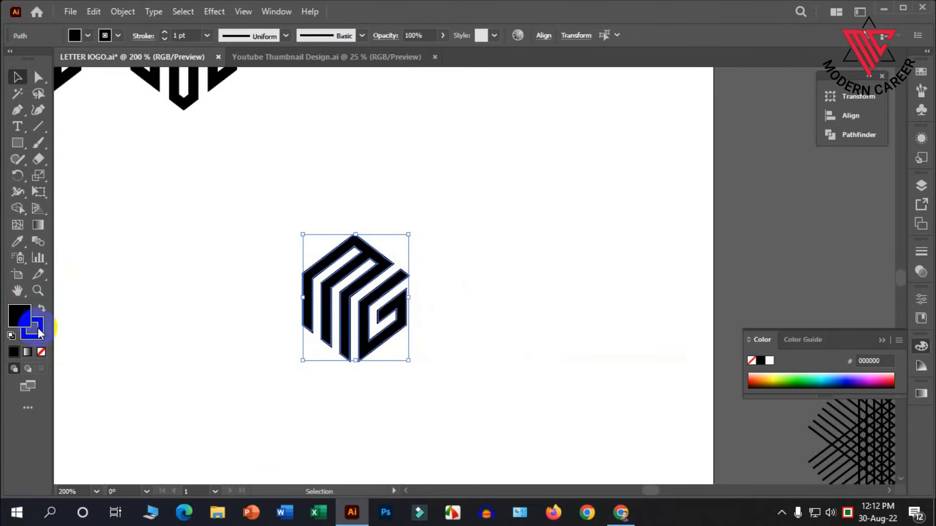
pyautogui.click(41, 352)
pyautogui.click(337, 389)
pyautogui.moveTo(338, 390); pyautogui.dragTo(253, 238)
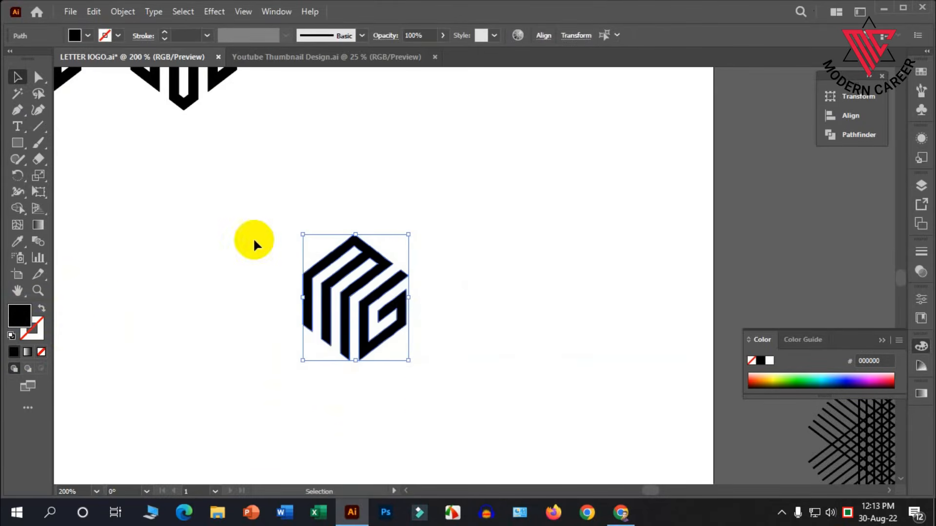
pyautogui.rightClick(253, 239)
pyautogui.click(299, 300)
pyautogui.scroll(-1, 371, 295)
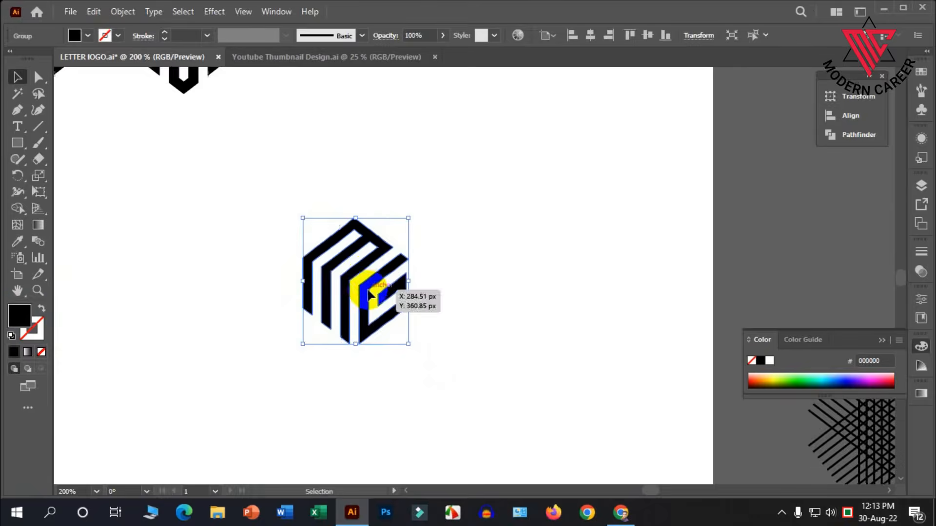
# Place the MG logo beside the large CSD logo, in line with it.
pyautogui.scroll(-2, 370, 296)
pyautogui.moveTo(395, 361); pyautogui.dragTo(390, 239)
pyautogui.click(418, 292)
pyautogui.scroll(4, 439, 258)
pyautogui.scroll(2, 453, 243)
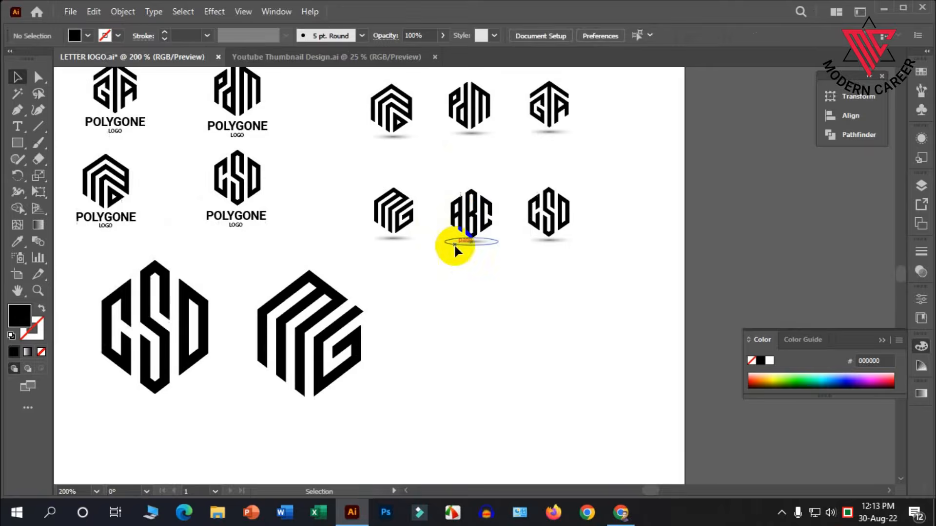
pyautogui.scroll(4, 454, 246)
pyautogui.scroll(2, 397, 263)
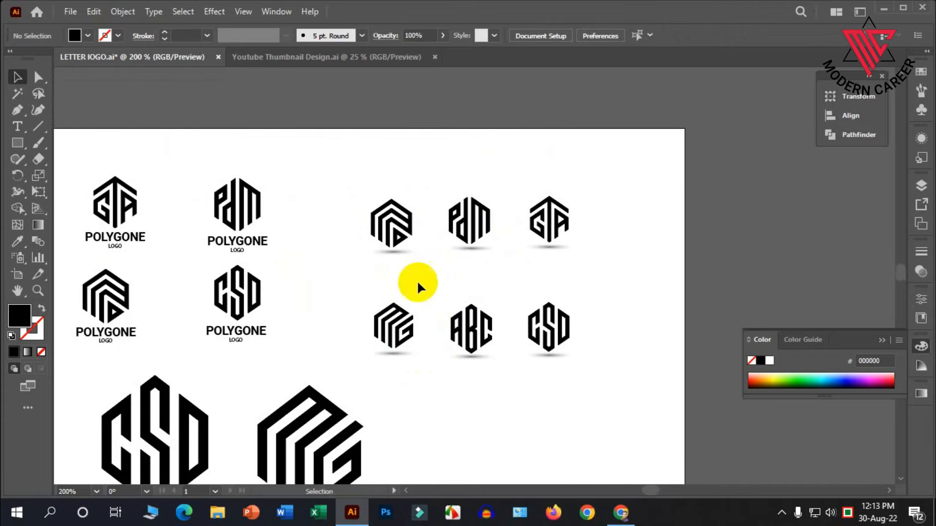
# Examine the small reference hexagon logos on the artboard to choose the next design to build.
pyautogui.scroll(4, 418, 281)
pyautogui.scroll(-3, 436, 251)
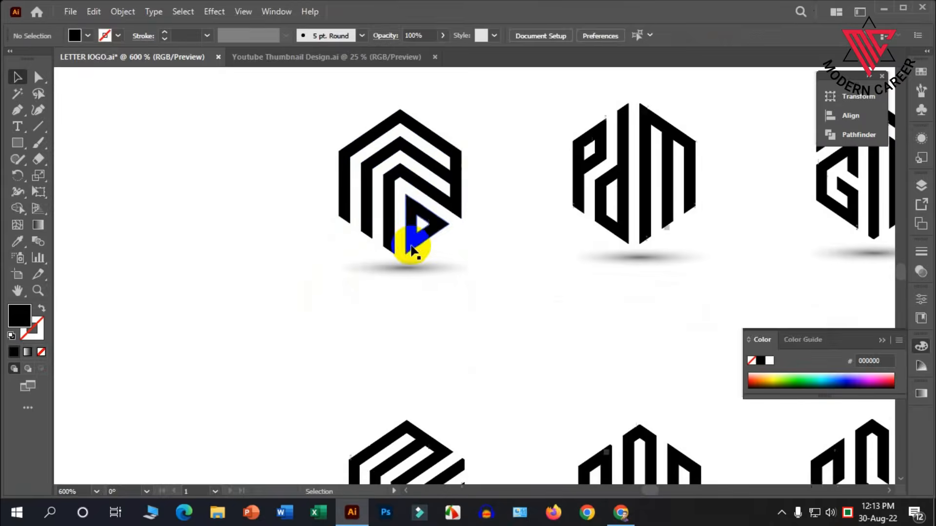
pyautogui.scroll(-3, 343, 194)
pyautogui.scroll(-1, 416, 196)
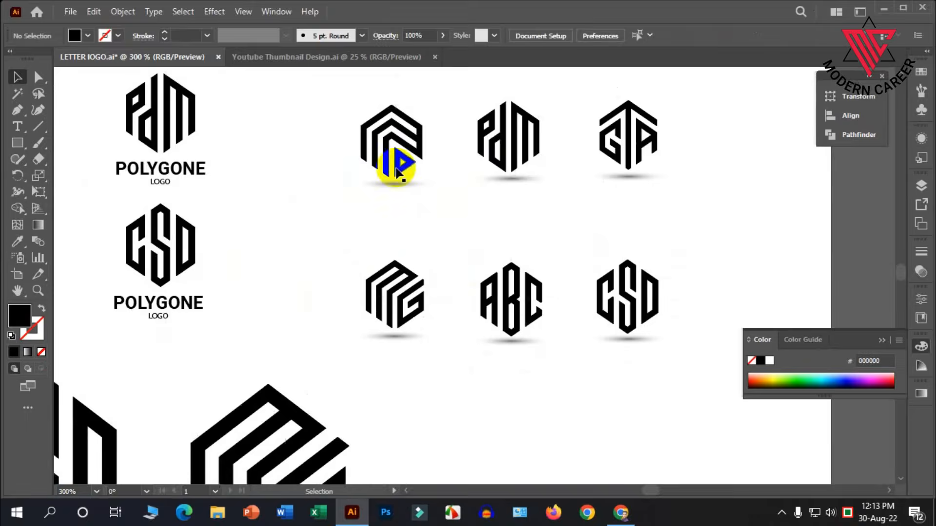
pyautogui.scroll(-3, 453, 191)
pyautogui.scroll(-1, 501, 248)
pyautogui.scroll(-2, 497, 250)
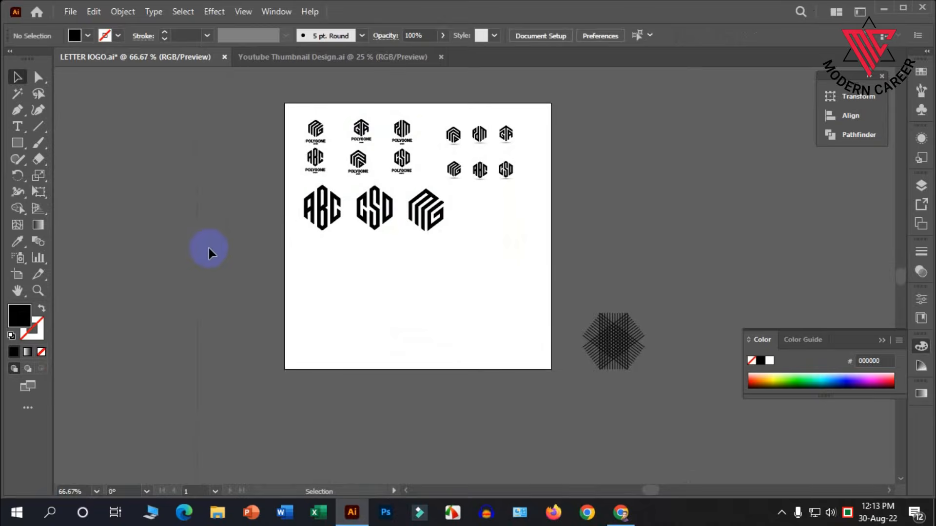
pyautogui.scroll(-2, 297, 249)
pyautogui.scroll(1, 312, 244)
pyautogui.scroll(2, 359, 234)
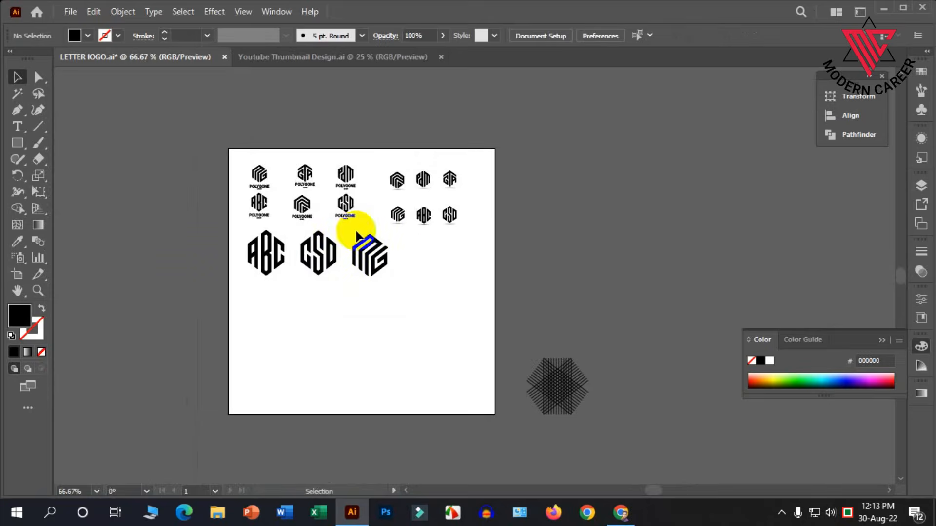
pyautogui.scroll(3, 441, 210)
pyautogui.scroll(1, 432, 226)
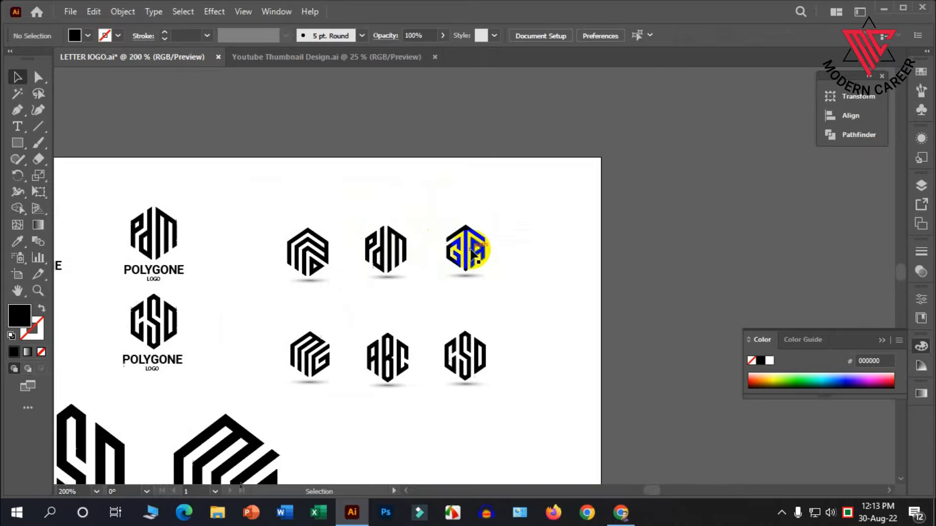
pyautogui.scroll(-3, 426, 241)
pyautogui.scroll(-2, 371, 255)
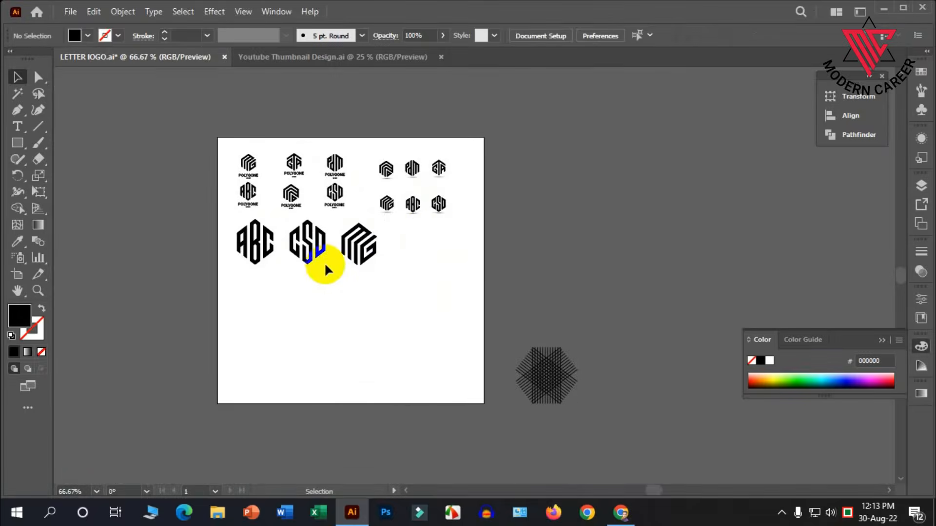
# Place a copy of the hexagonal line grid on the artboard below the large logos and enlarge it.
pyautogui.scroll(-1, 292, 185)
pyautogui.moveTo(533, 329); pyautogui.dragTo(383, 284)
pyautogui.scroll(2, 371, 296)
pyautogui.moveTo(435, 354); pyautogui.dragTo(466, 382)
pyautogui.scroll(1, 366, 307)
pyautogui.scroll(1, 367, 308)
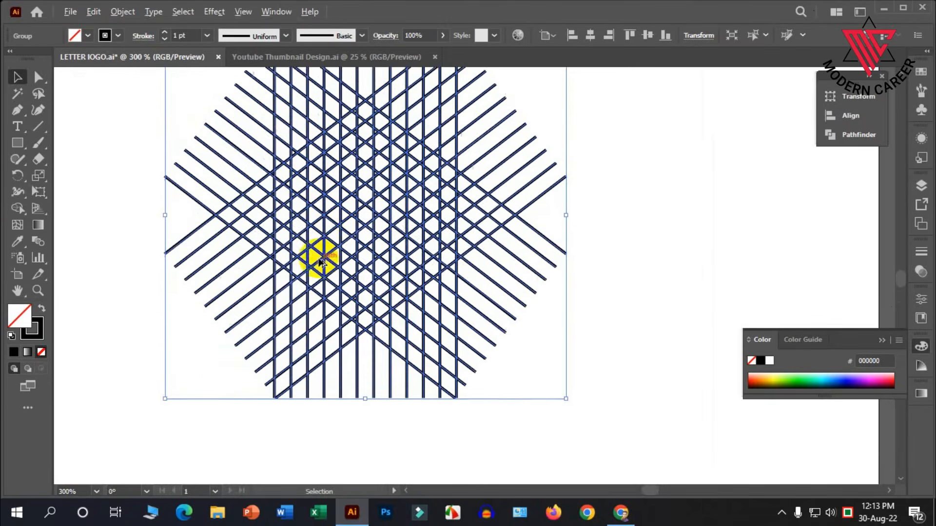
# Use Shape Builder to merge the grid cells of the outer left column into a vertical bar, following the nested-chevron reference logo.
pyautogui.scroll(2, 318, 257)
pyautogui.click(18, 208)
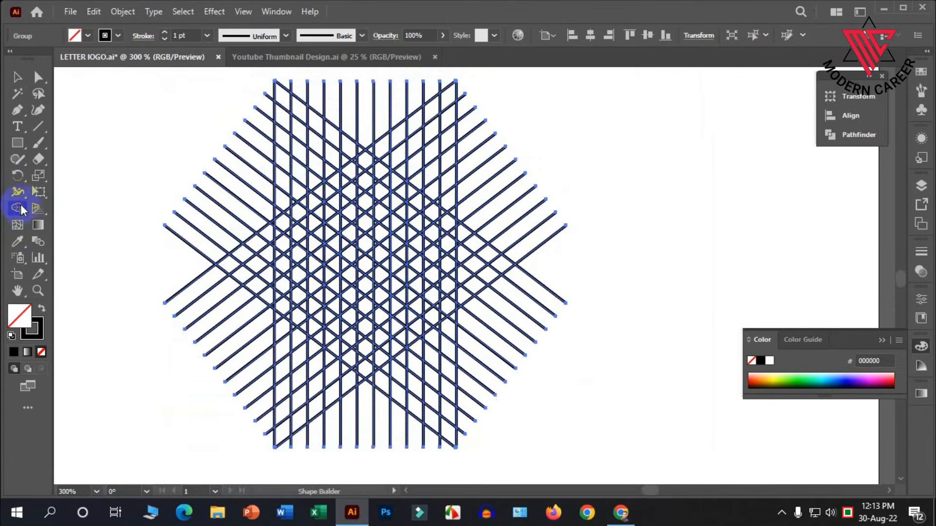
pyautogui.scroll(-1, 405, 339)
pyautogui.scroll(1, 308, 322)
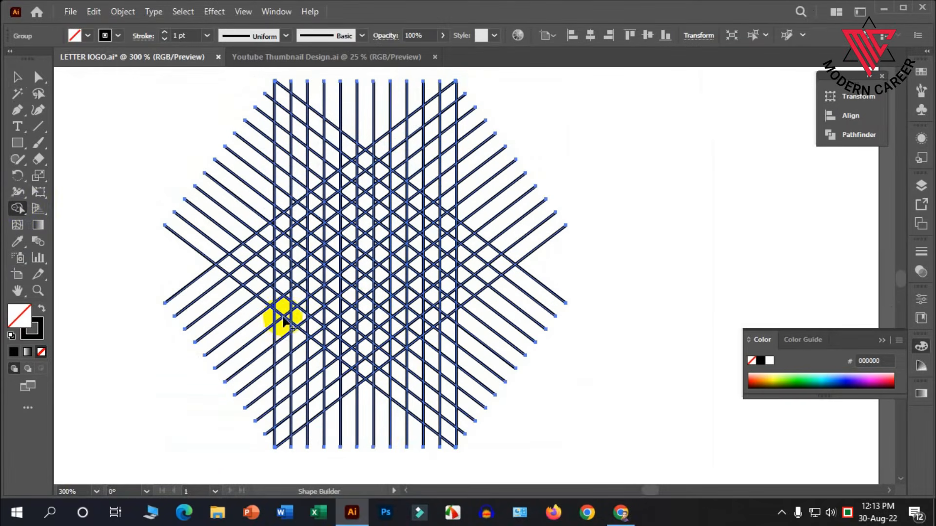
pyautogui.scroll(-4, 302, 307)
pyautogui.scroll(2, 336, 249)
pyautogui.scroll(3, 331, 180)
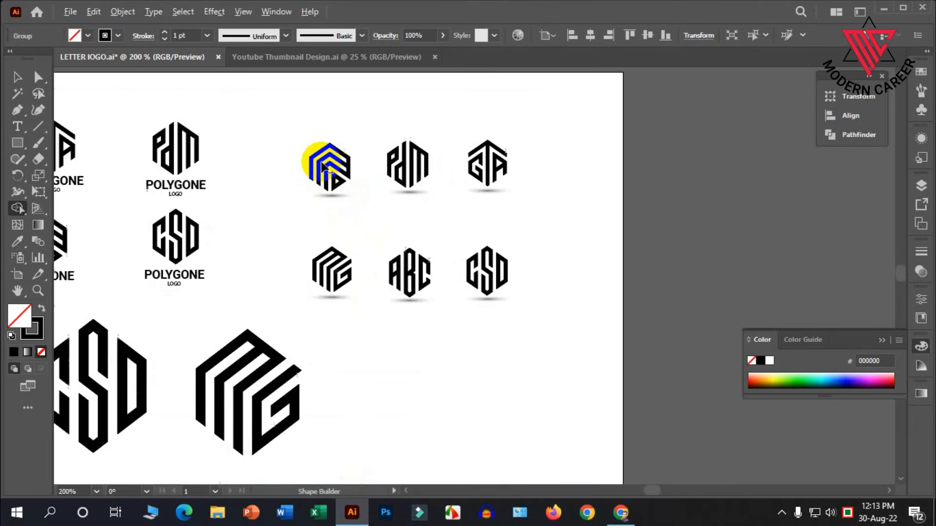
pyautogui.scroll(-3, 370, 234)
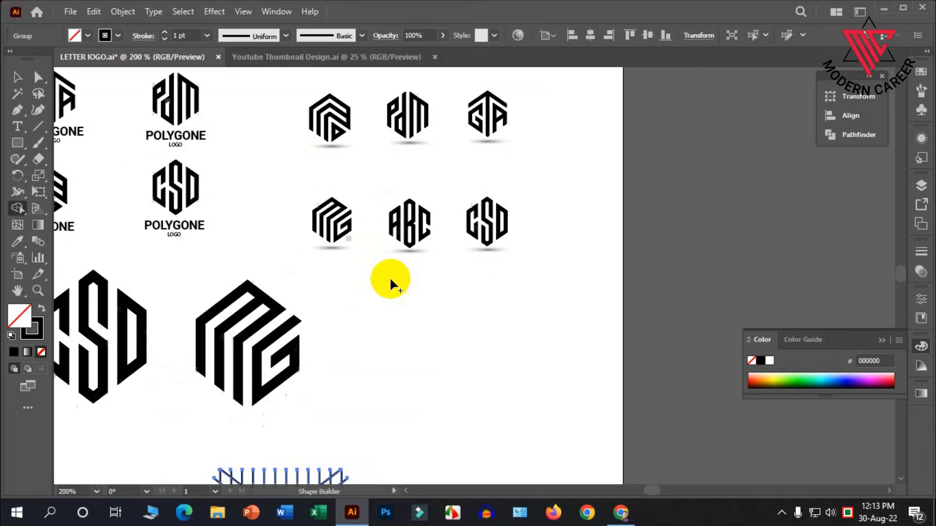
pyautogui.scroll(-5, 350, 370)
pyautogui.scroll(2, 318, 403)
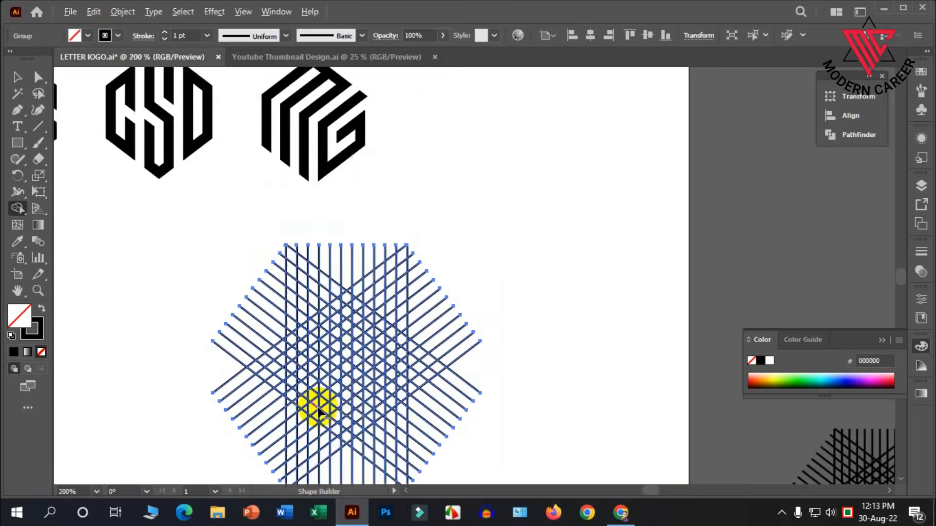
pyautogui.scroll(3, 298, 392)
pyautogui.moveTo(281, 344)
pyautogui.mouseDown()
pyautogui.moveTo(273, 253)
pyautogui.moveTo(254, 322)
pyautogui.mouseUp()
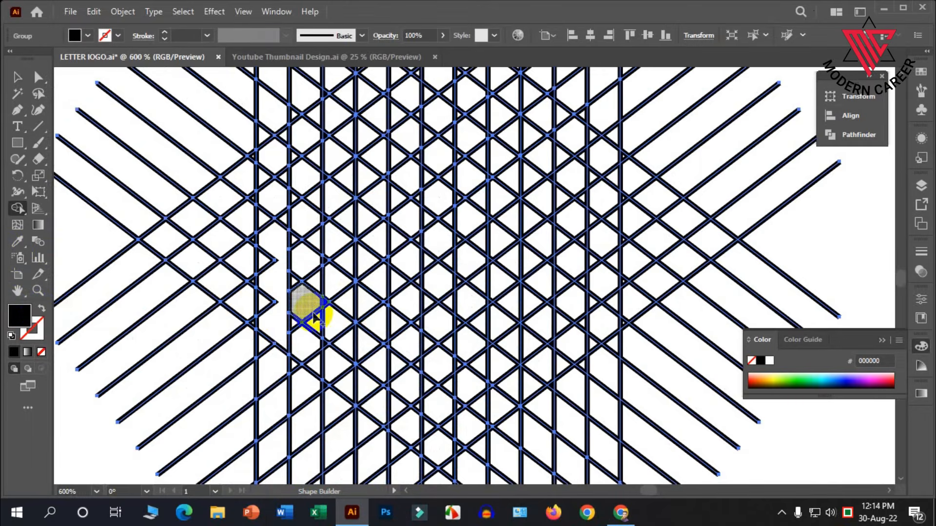
pyautogui.moveTo(315, 317)
pyautogui.mouseDown()
pyautogui.moveTo(274, 319)
pyautogui.moveTo(251, 245)
pyautogui.mouseUp()
pyautogui.click(270, 282)
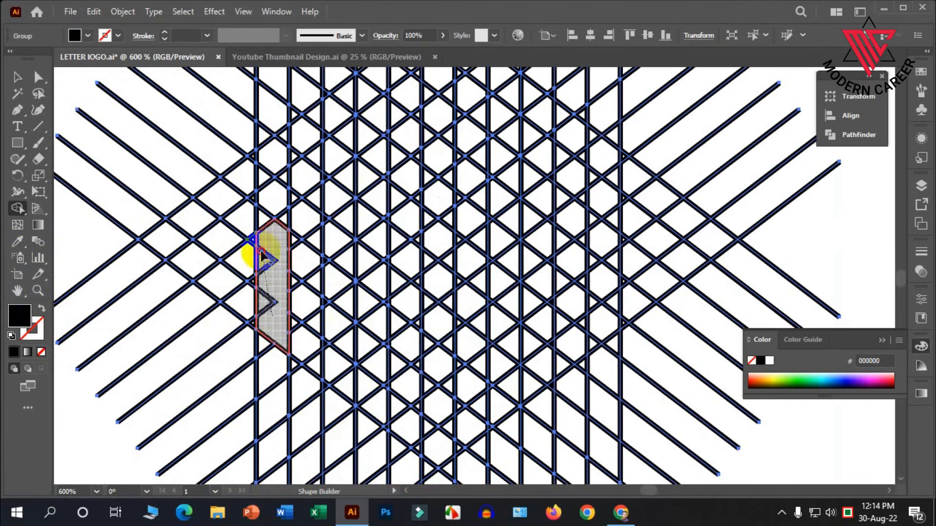
pyautogui.scroll(2, 267, 248)
pyautogui.moveTo(272, 190); pyautogui.dragTo(286, 257)
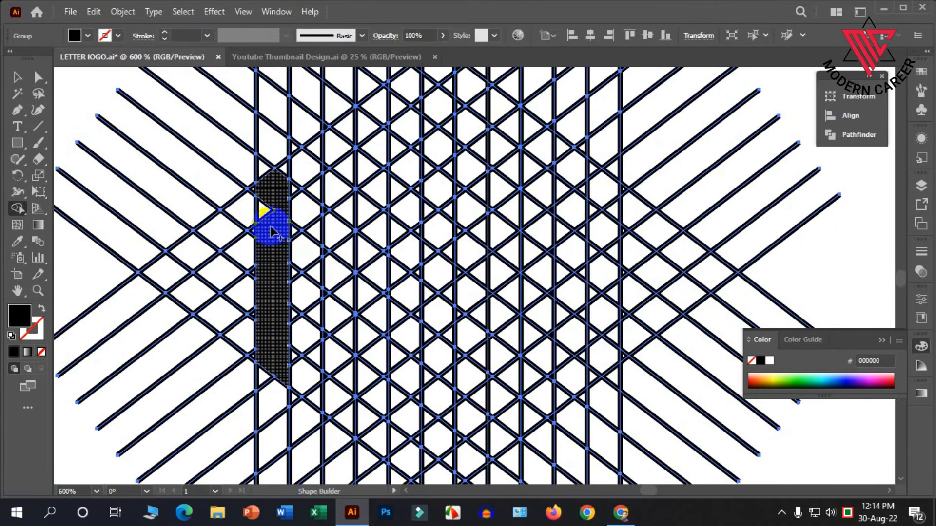
# Extend the outer left bar diagonally up to the top of the hexagon by merging the adjoining cells.
pyautogui.moveTo(271, 197)
pyautogui.mouseDown()
pyautogui.moveTo(332, 146)
pyautogui.moveTo(286, 185)
pyautogui.moveTo(317, 166)
pyautogui.mouseUp()
pyautogui.scroll(3, 330, 184)
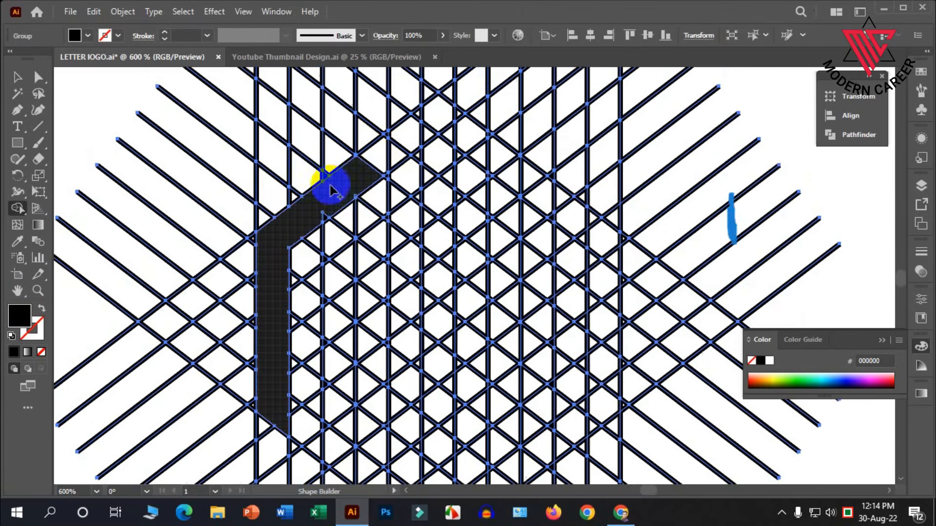
pyautogui.moveTo(335, 205); pyautogui.dragTo(541, 108)
pyautogui.scroll(4, 353, 195)
pyautogui.scroll(5, 360, 202)
pyautogui.scroll(-2, 384, 205)
pyautogui.scroll(1, 423, 183)
pyautogui.moveTo(426, 183)
pyautogui.mouseDown()
pyautogui.moveTo(502, 158)
pyautogui.moveTo(494, 150)
pyautogui.moveTo(510, 138)
pyautogui.mouseUp()
pyautogui.scroll(-3, 403, 196)
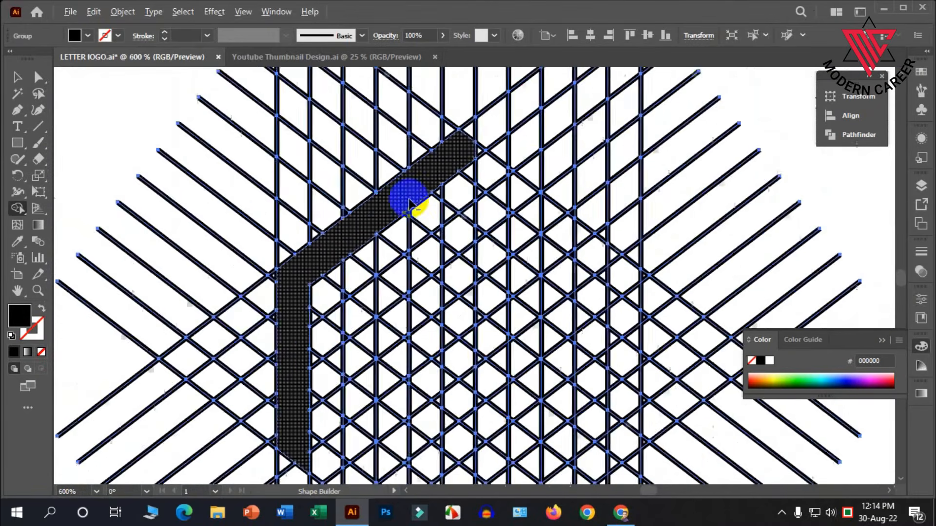
# Continue the outer band from the apex down the right slope and into the right vertical edge.
pyautogui.scroll(3, 480, 182)
pyautogui.moveTo(418, 130)
pyautogui.mouseDown()
pyautogui.moveTo(448, 148)
pyautogui.moveTo(450, 175)
pyautogui.moveTo(427, 143)
pyautogui.moveTo(541, 240)
pyautogui.moveTo(490, 178)
pyautogui.mouseUp()
pyautogui.scroll(-2, 491, 268)
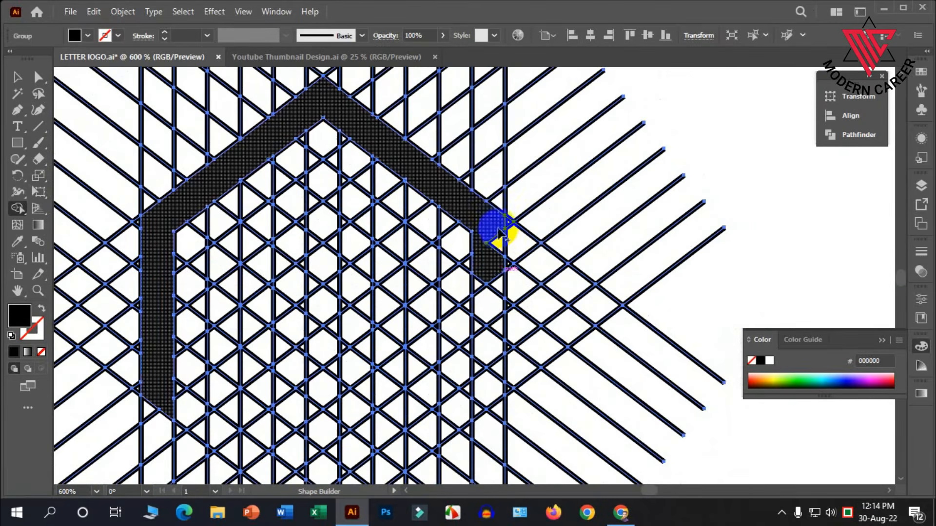
pyautogui.moveTo(496, 224); pyautogui.dragTo(497, 287)
pyautogui.hotkey('ctrl', 'z')
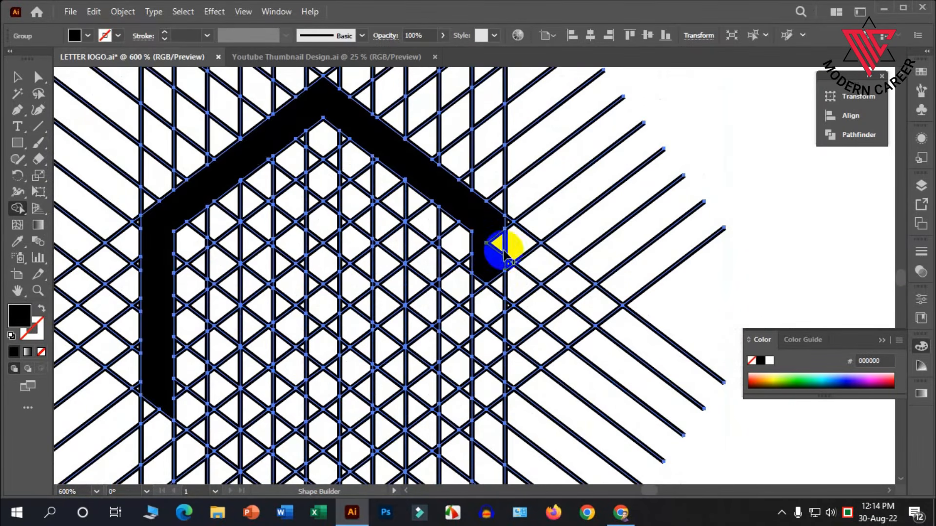
pyautogui.moveTo(496, 230); pyautogui.dragTo(500, 285)
# Merge the cells of the second nested chevron, from the right edge over its peak and down its left stem.
pyautogui.moveTo(498, 243)
pyautogui.mouseDown()
pyautogui.moveTo(493, 283)
pyautogui.moveTo(485, 275)
pyautogui.moveTo(492, 302)
pyautogui.moveTo(483, 300)
pyautogui.moveTo(501, 324)
pyautogui.moveTo(391, 241)
pyautogui.mouseUp()
pyautogui.moveTo(444, 290)
pyautogui.mouseDown()
pyautogui.moveTo(251, 226)
pyautogui.moveTo(263, 219)
pyautogui.mouseUp()
pyautogui.moveTo(233, 251)
pyautogui.mouseDown()
pyautogui.moveTo(217, 293)
pyautogui.moveTo(214, 431)
pyautogui.mouseUp()
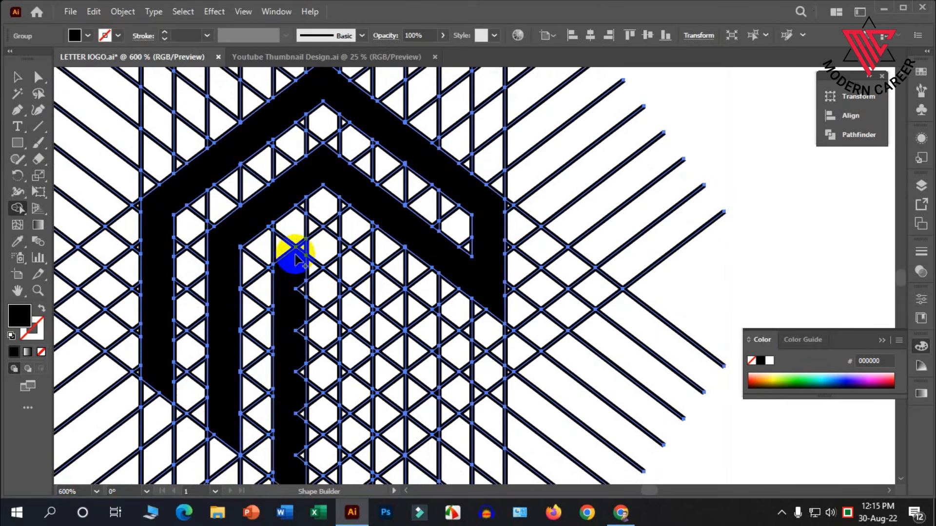
# Merge the cells of the innermost stem and chevron and join them to the right vertical edge.
pyautogui.moveTo(292, 253)
pyautogui.mouseDown()
pyautogui.moveTo(301, 291)
pyautogui.moveTo(297, 394)
pyautogui.mouseUp()
pyautogui.moveTo(301, 428); pyautogui.dragTo(292, 460)
pyautogui.moveTo(294, 303)
pyautogui.mouseDown()
pyautogui.moveTo(323, 251)
pyautogui.moveTo(296, 266)
pyautogui.moveTo(312, 255)
pyautogui.moveTo(349, 263)
pyautogui.moveTo(482, 375)
pyautogui.mouseUp()
pyautogui.scroll(-1, 482, 369)
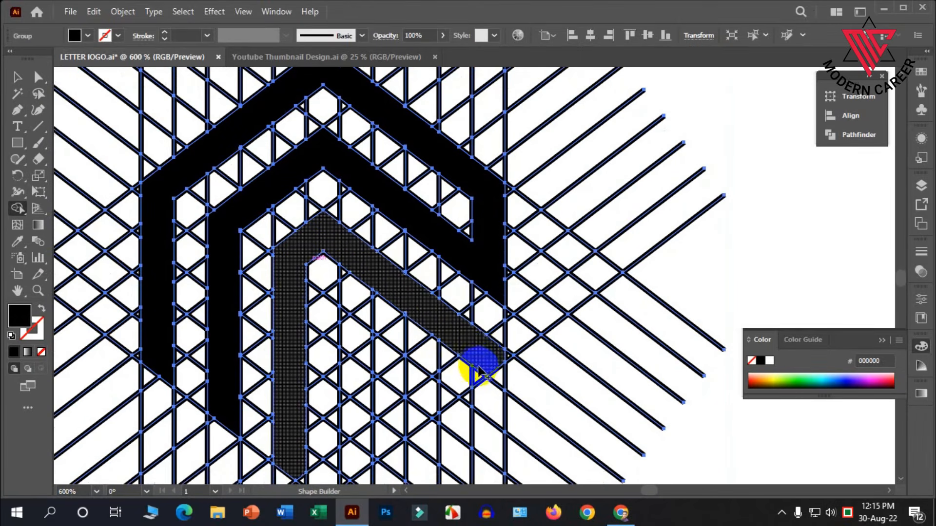
pyautogui.moveTo(492, 286); pyautogui.dragTo(487, 359)
pyautogui.scroll(-1, 486, 342)
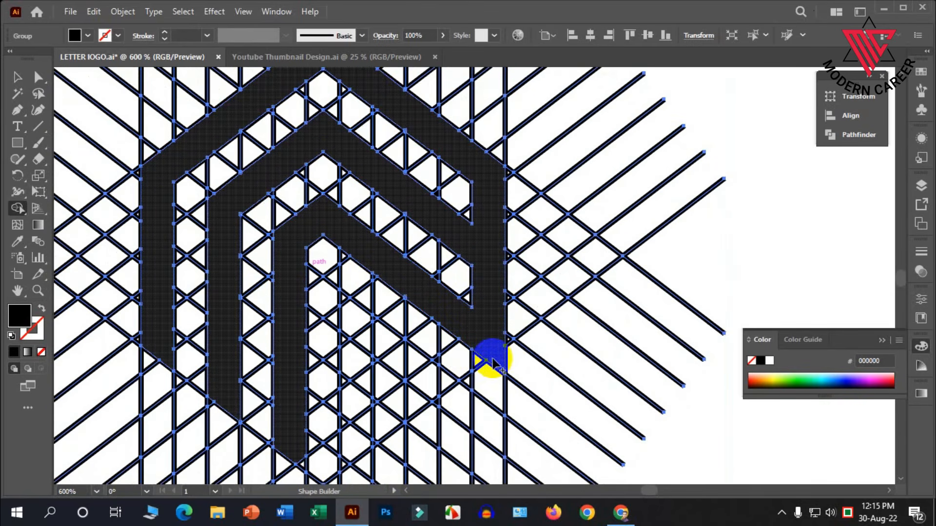
pyautogui.scroll(-2, 487, 359)
# Merge the cells beneath the innermost chevron into a right-pointing triangle with a hollow centre.
pyautogui.moveTo(352, 433); pyautogui.dragTo(354, 385)
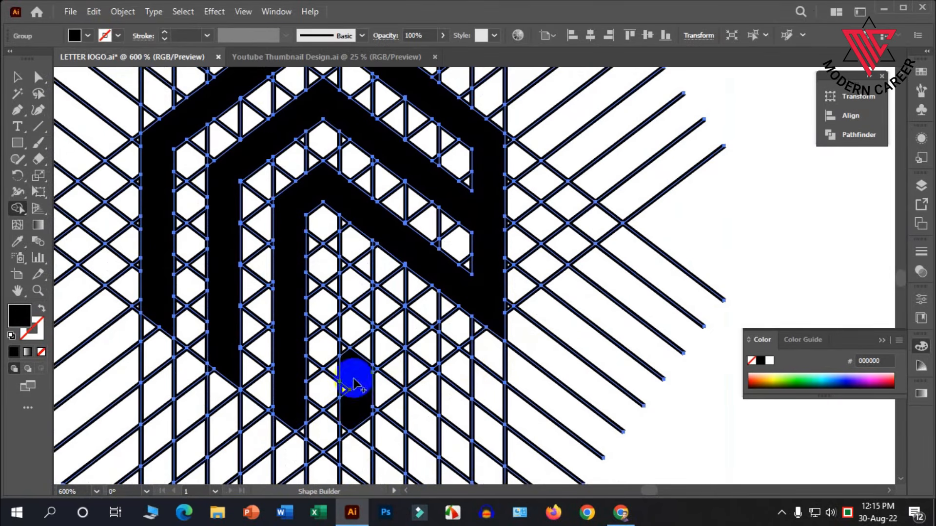
pyautogui.moveTo(347, 296)
pyautogui.mouseDown()
pyautogui.moveTo(361, 293)
pyautogui.moveTo(399, 321)
pyautogui.moveTo(427, 359)
pyautogui.moveTo(384, 403)
pyautogui.mouseUp()
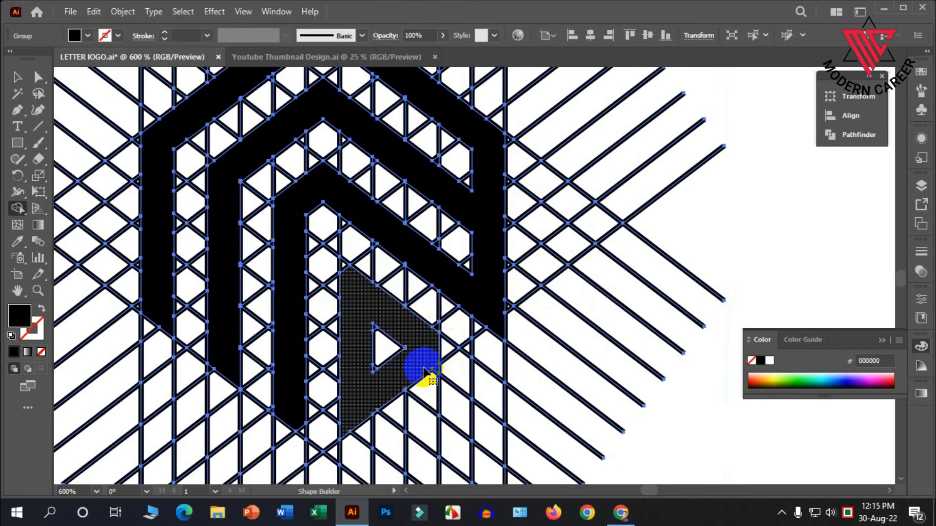
pyautogui.scroll(-1, 385, 326)
pyautogui.click(347, 249)
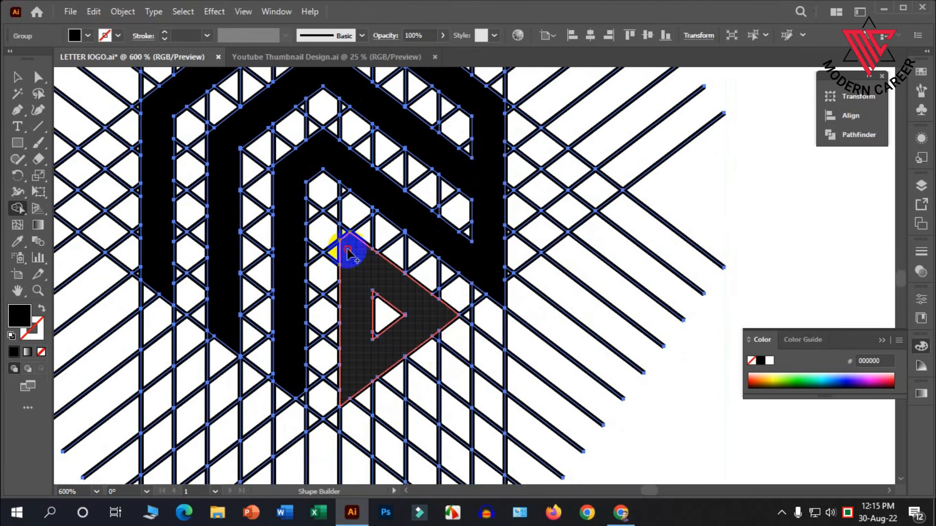
pyautogui.scroll(-1, 427, 322)
pyautogui.scroll(-4, 427, 327)
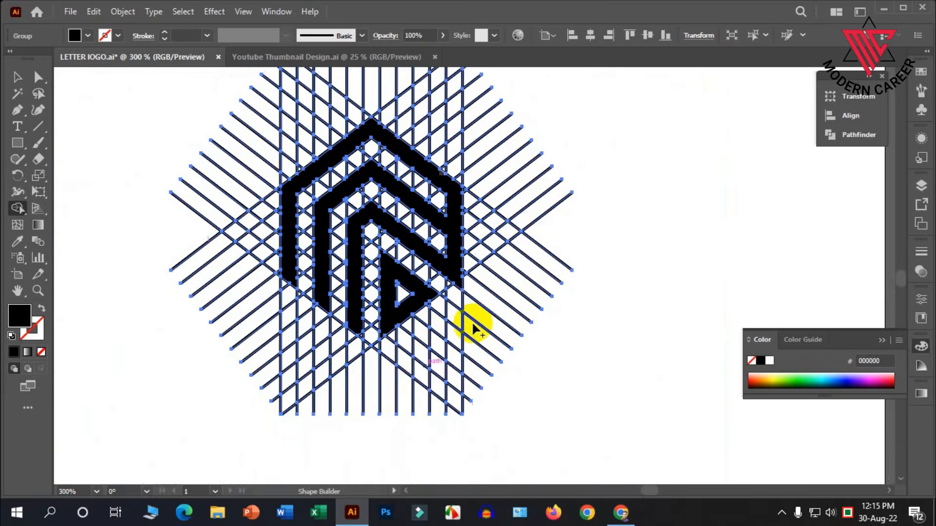
# Ungroup the grid and move the merged chevron shape and triangle together out of the remaining lines.
pyautogui.click(17, 77)
pyautogui.click(242, 186)
pyautogui.click(359, 234)
pyautogui.rightClick(363, 226)
pyautogui.click(397, 337)
pyautogui.click(419, 304)
pyautogui.keyDown('shift'); pyautogui.click(394, 251); pyautogui.keyUp('shift')
pyautogui.moveTo(394, 250); pyautogui.dragTo(172, 211)
# Delete all of the leftover grid lines around the extracted chevron logo.
pyautogui.click(203, 376)
pyautogui.moveTo(520, 399); pyautogui.dragTo(307, 152)
pyautogui.press('Delete')
# Remove the stroke from the chevron shape and triangle and group them into one logo.
pyautogui.moveTo(314, 264); pyautogui.dragTo(55, 341)
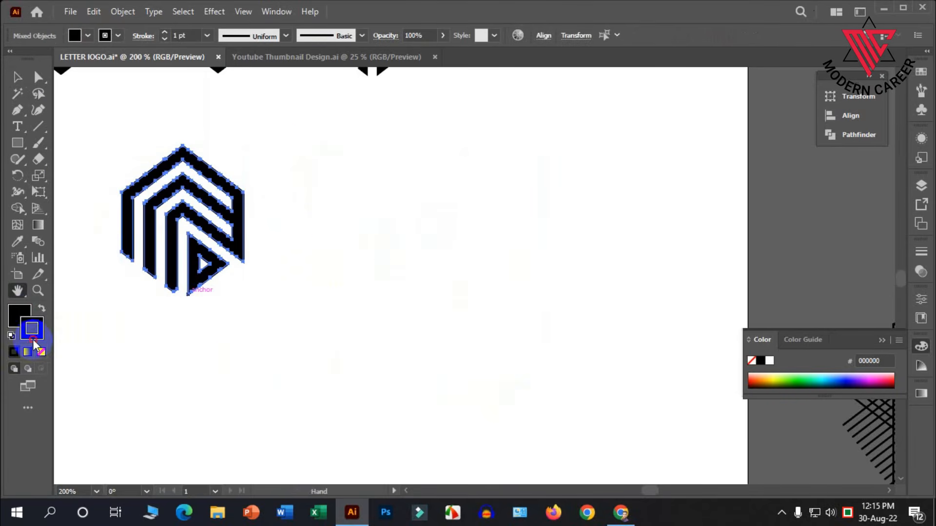
pyautogui.click(41, 352)
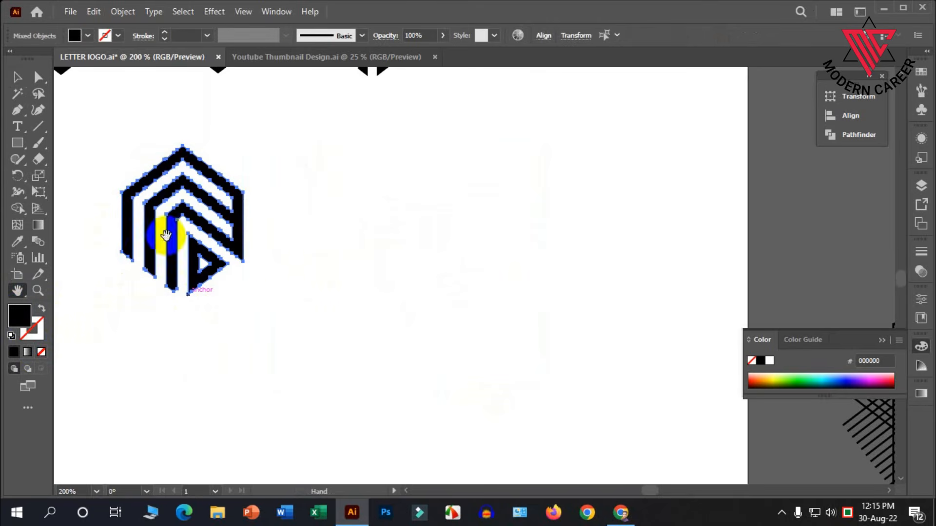
pyautogui.click(14, 77)
pyautogui.moveTo(94, 108); pyautogui.dragTo(176, 194)
pyautogui.rightClick(174, 194)
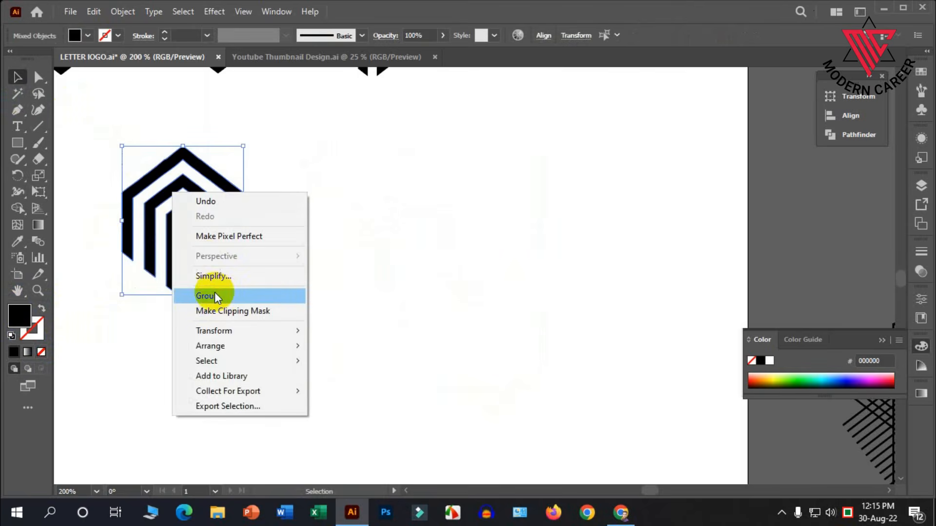
pyautogui.click(216, 296)
# Place the chevron logo beside the large MG logo and shift the row of four large logos slightly to the right.
pyautogui.scroll(-2, 376, 303)
pyautogui.moveTo(280, 249); pyautogui.dragTo(455, 148)
pyautogui.moveTo(484, 195); pyautogui.dragTo(460, 157)
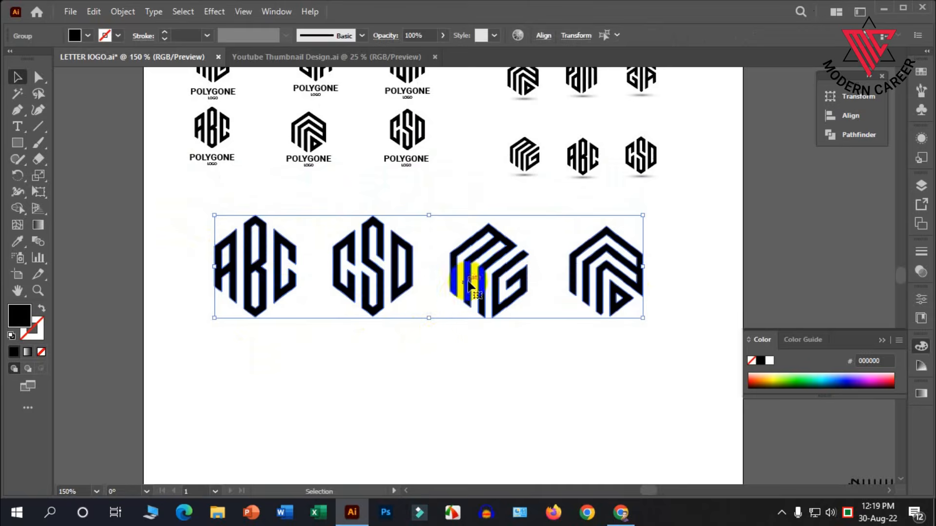
pyautogui.moveTo(468, 283); pyautogui.dragTo(484, 282)
pyautogui.scroll(1, 452, 401)
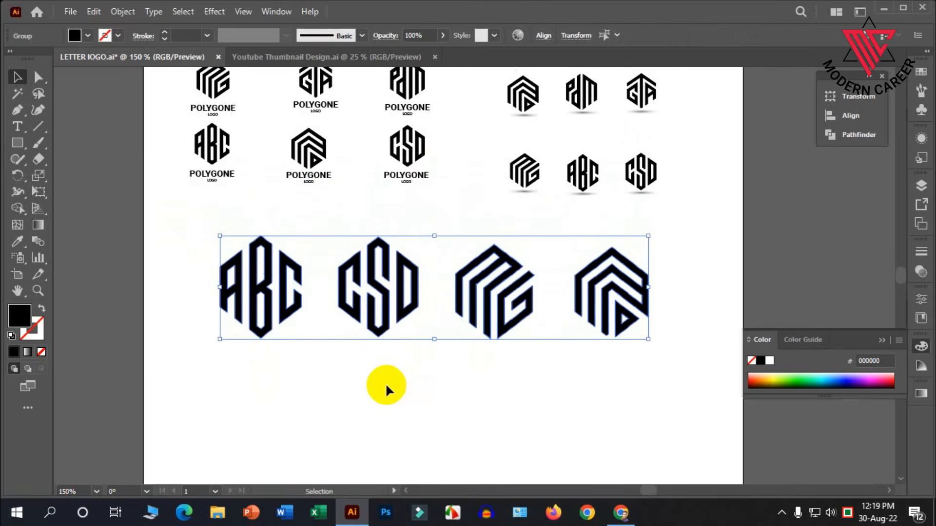
# Review the row of large logos and the small reference logos on the artboard.
pyautogui.scroll(-2, 378, 380)
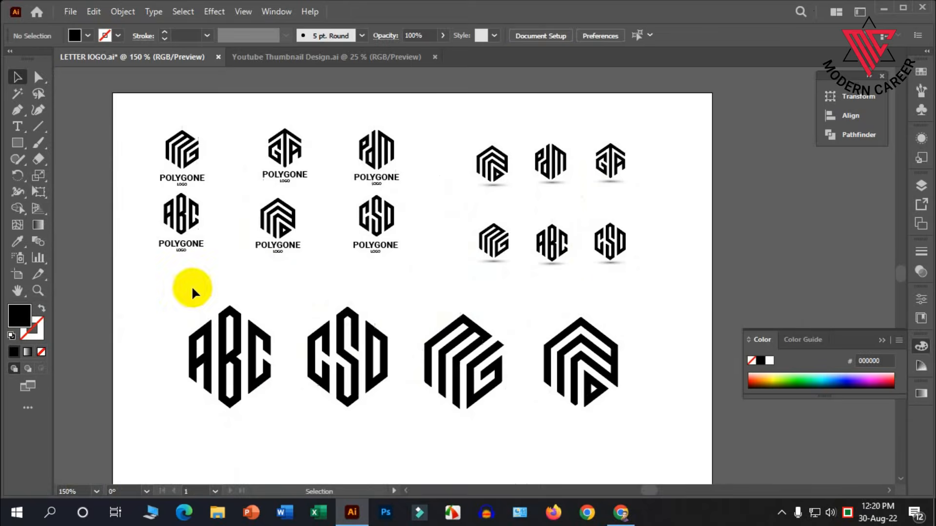
pyautogui.scroll(-1, 194, 292)
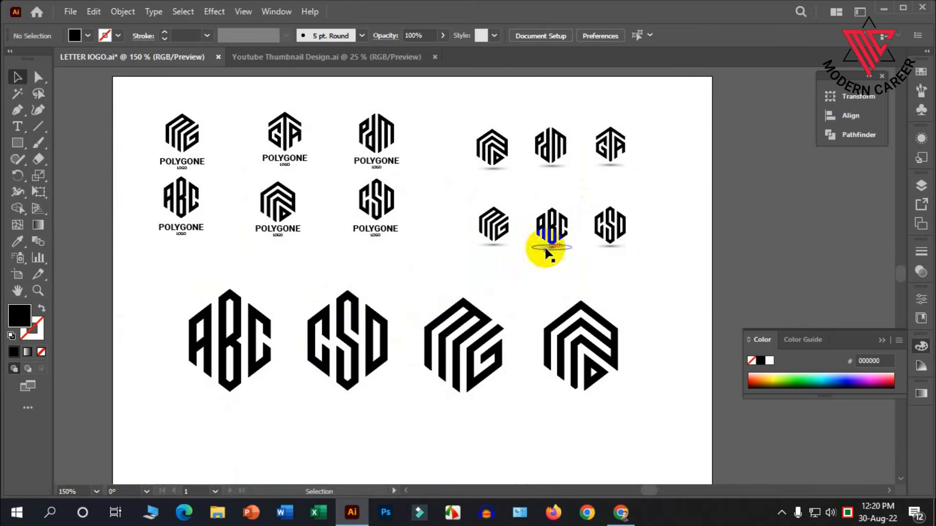
pyautogui.scroll(3, 546, 250)
pyautogui.scroll(2, 569, 356)
pyautogui.scroll(2, 572, 275)
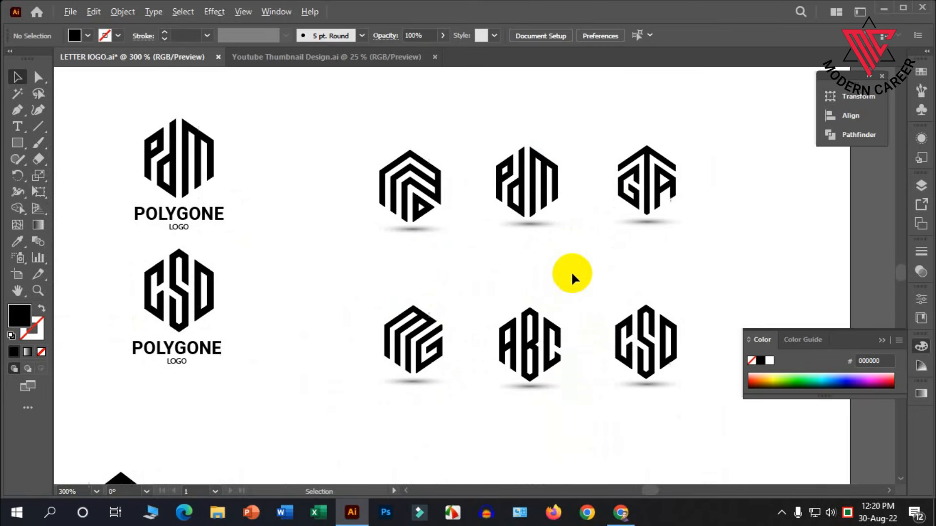
pyautogui.scroll(3, 497, 306)
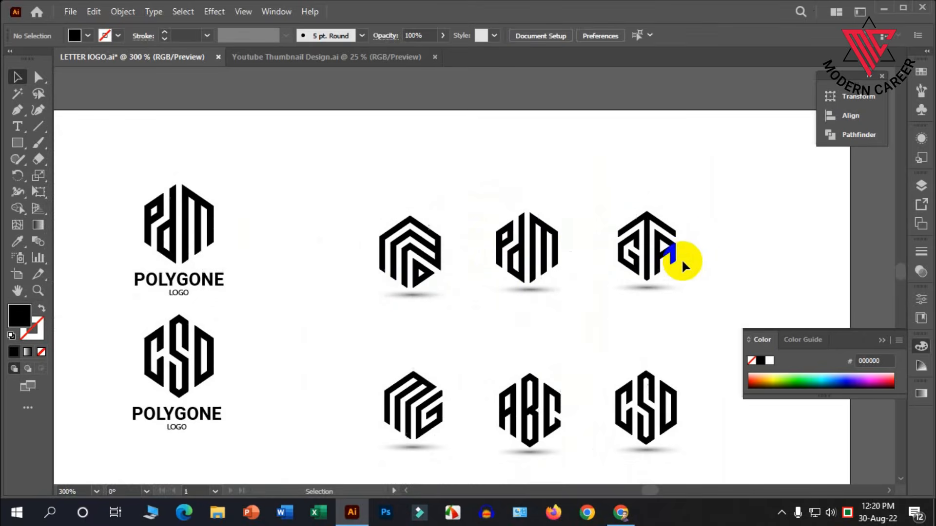
# Examine the small PDM and GTA reference logos with drop shadows up close.
pyautogui.scroll(1, 681, 259)
pyautogui.scroll(2, 692, 253)
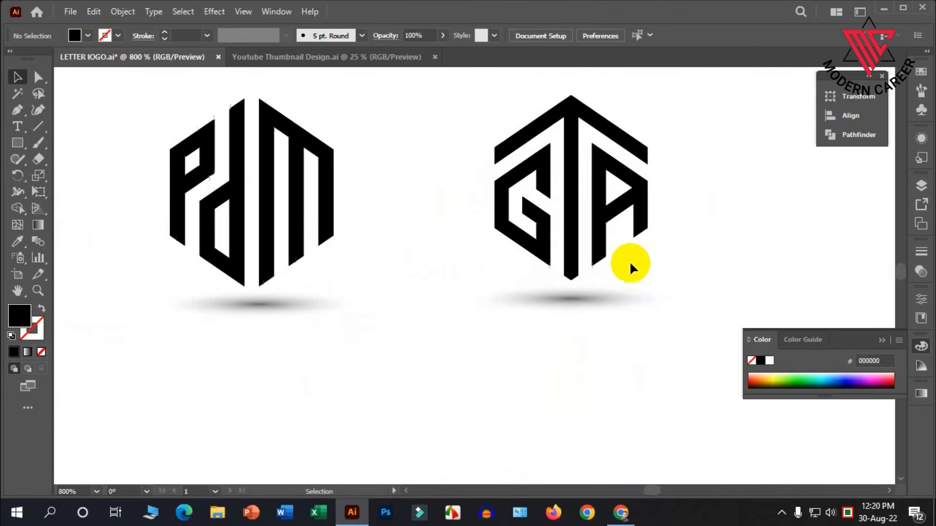
pyautogui.scroll(-1, 630, 258)
pyautogui.scroll(-2, 609, 247)
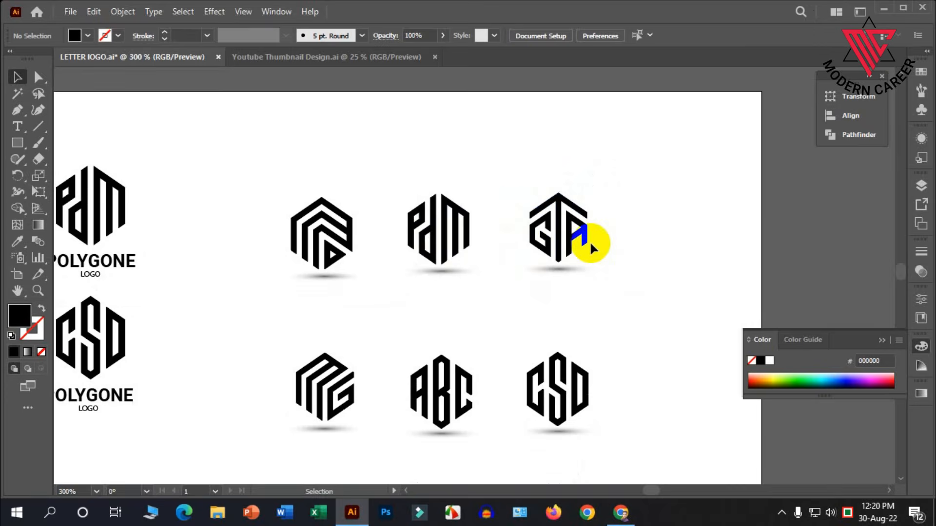
pyautogui.scroll(1, 487, 240)
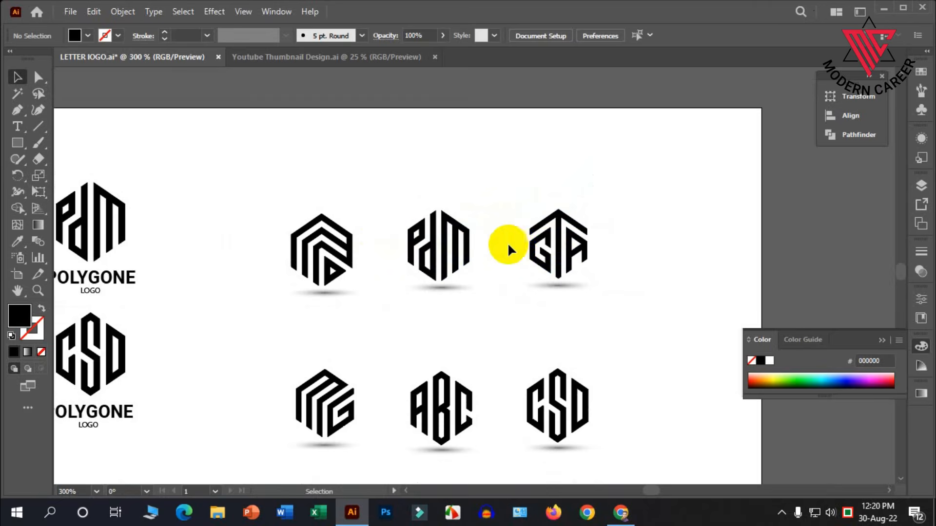
pyautogui.scroll(-2, 553, 244)
pyautogui.scroll(2, 555, 222)
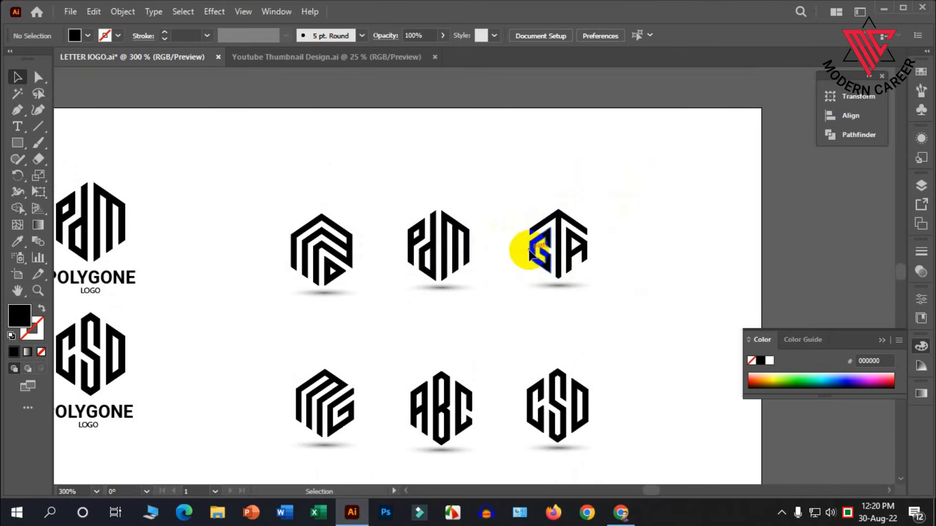
# Compare the six small shadowed logos with the captioned POLYGONE versions and the four large hexagonal logos.
pyautogui.scroll(-5, 517, 265)
pyautogui.scroll(-3, 545, 244)
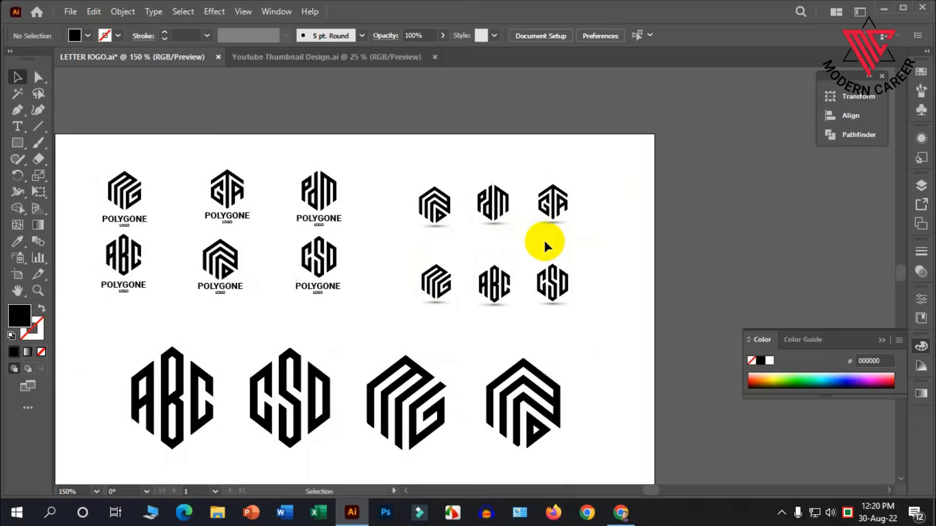
pyautogui.scroll(3, 517, 237)
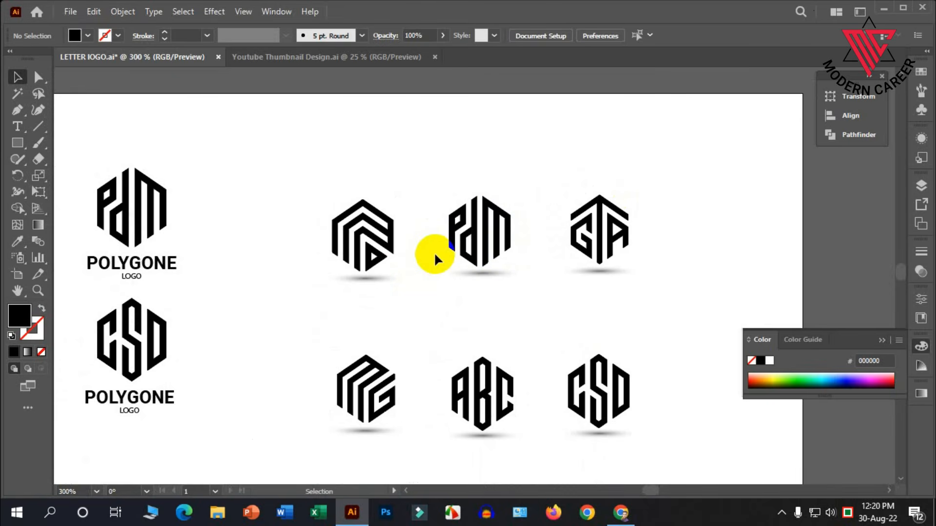
pyautogui.scroll(-3, 434, 252)
pyautogui.scroll(1, 485, 259)
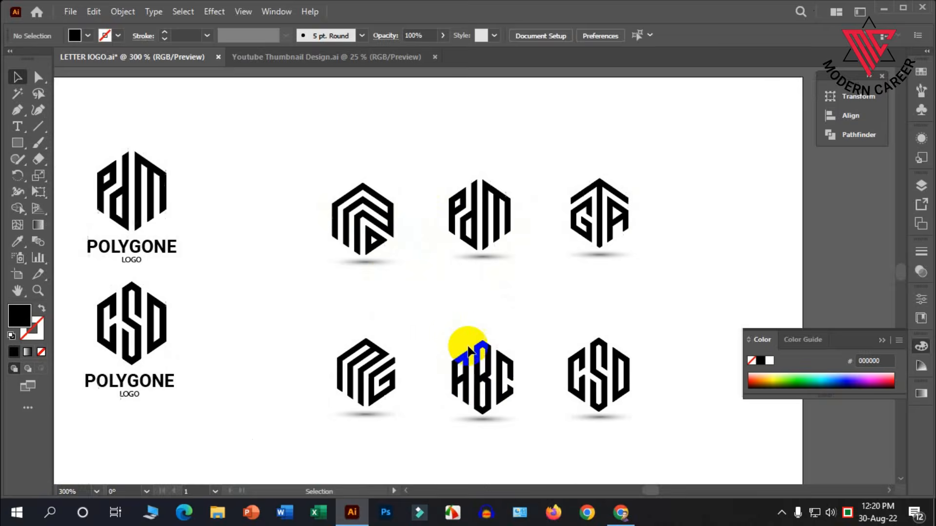
pyautogui.scroll(-1, 577, 277)
pyautogui.scroll(-1, 577, 276)
pyautogui.scroll(-2, 534, 277)
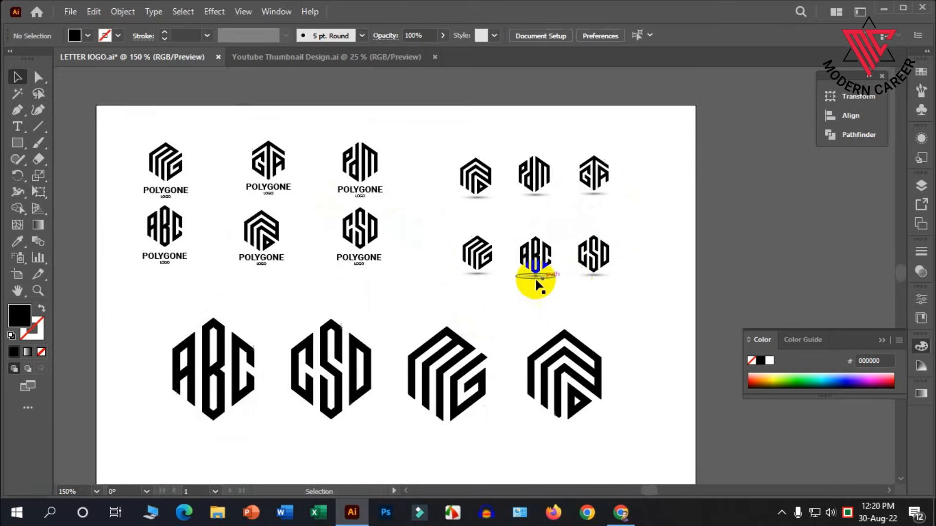
pyautogui.scroll(-2, 363, 337)
pyautogui.scroll(6, 370, 350)
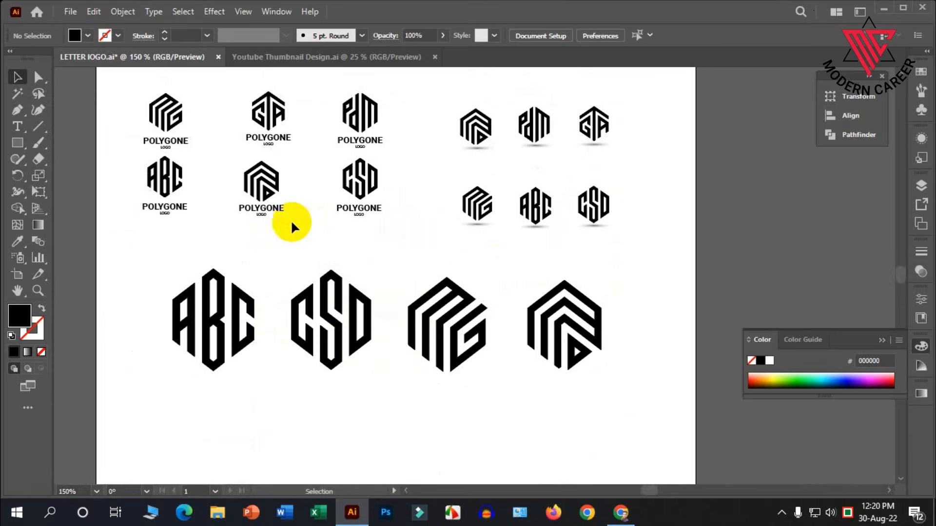